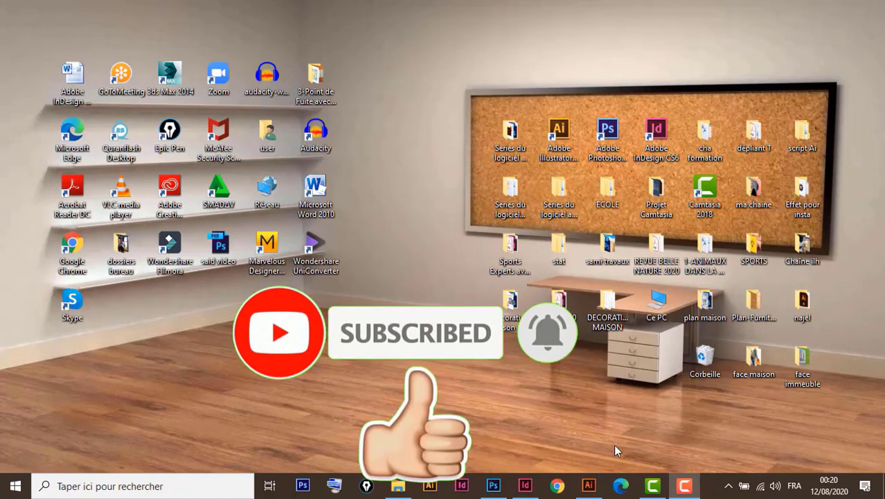
Step: Restore the Illustrator window showing the bird photo on the mauve rectangle
left_click(589, 486)
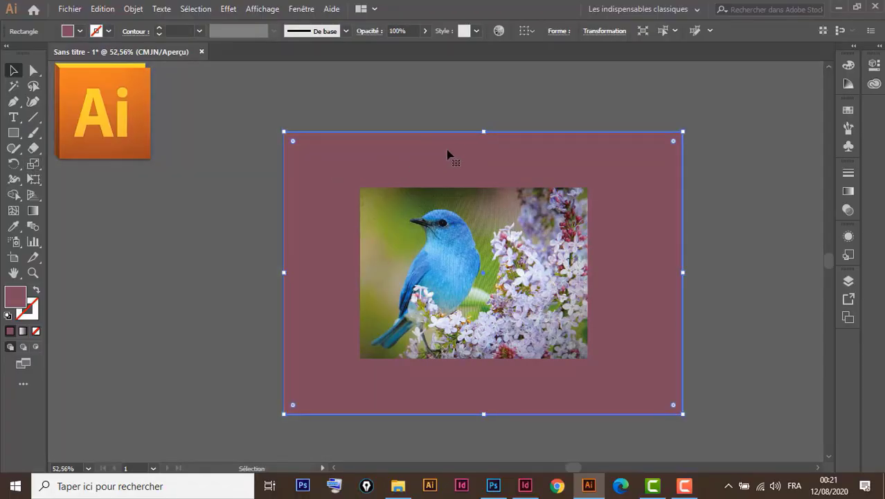
Step: Lock the pink background rectangle with Ctrl+2, then select the bird photo on its own
key("ctrl+KP_2")
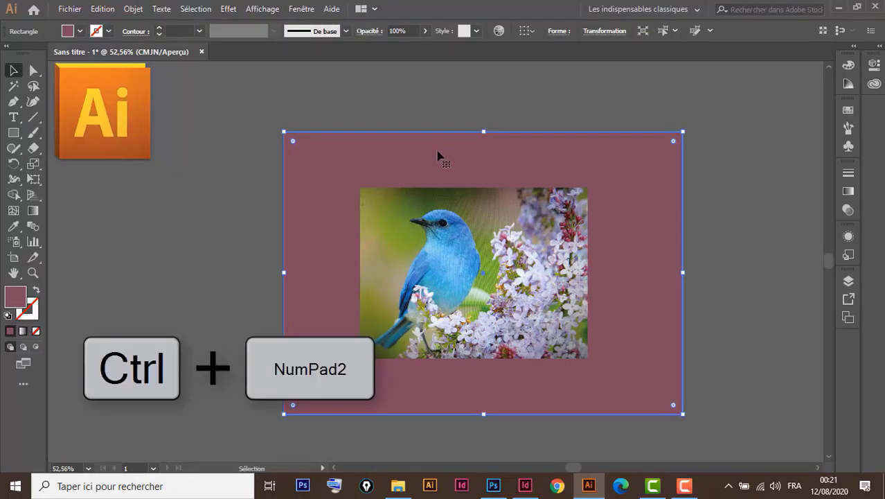
key("ctrl")
key("ctrl+KP_2")
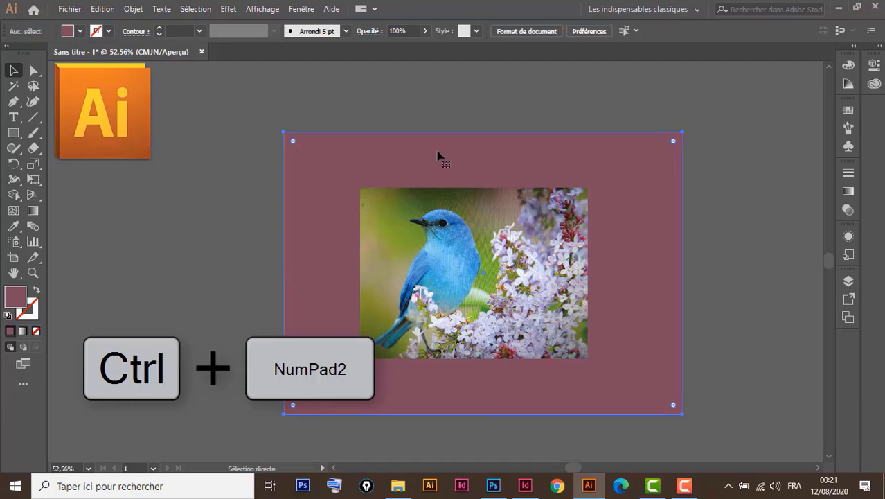
left_click(474, 237)
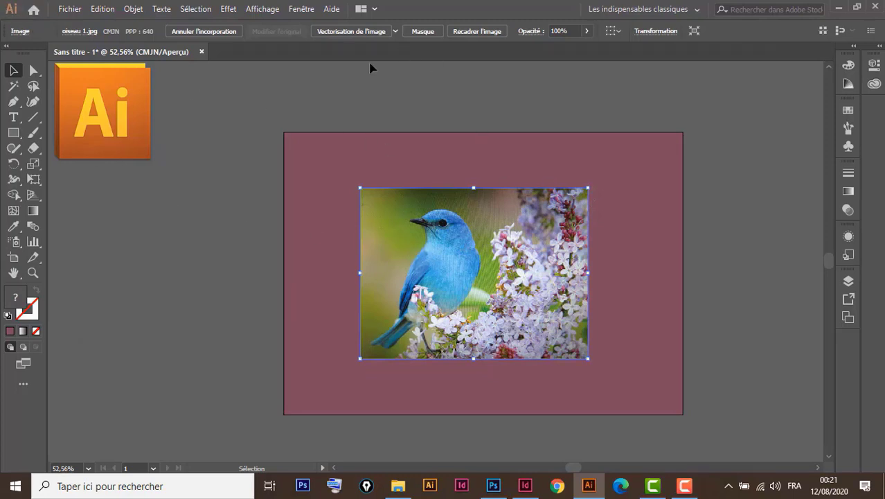
left_click(231, 10)
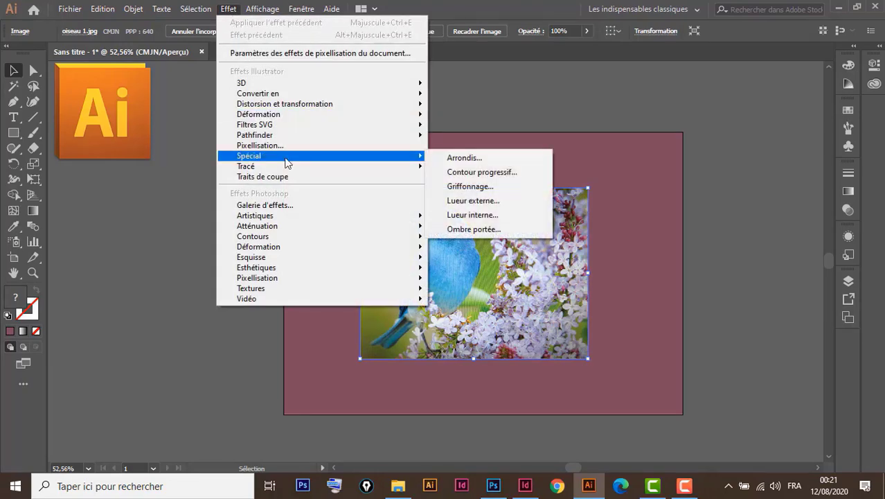
mouse_move(132, 288)
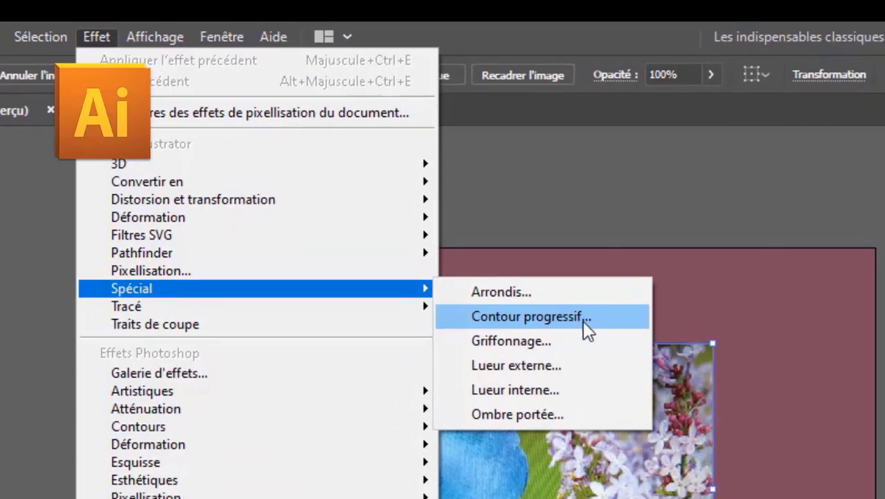
Step: Bring up the Contour progressif feather settings for the bird photo with Aperçu preview on
left_click(229, 8)
left_click(195, 8)
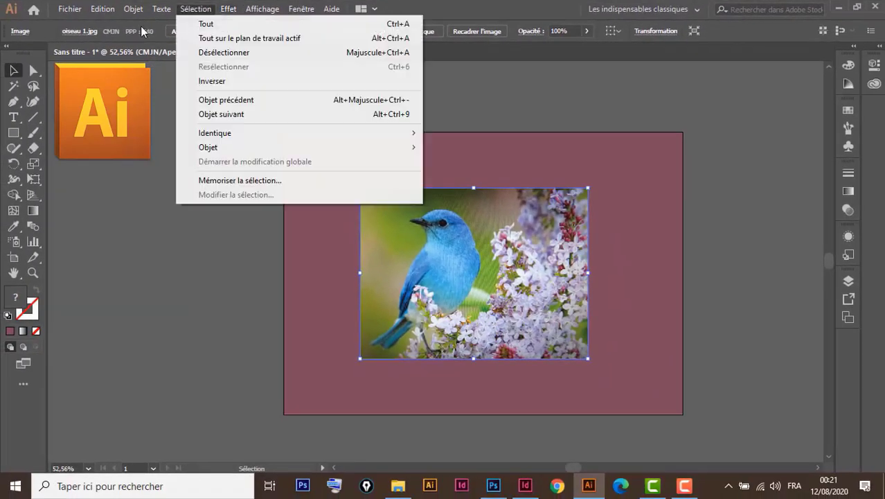
left_click(226, 9)
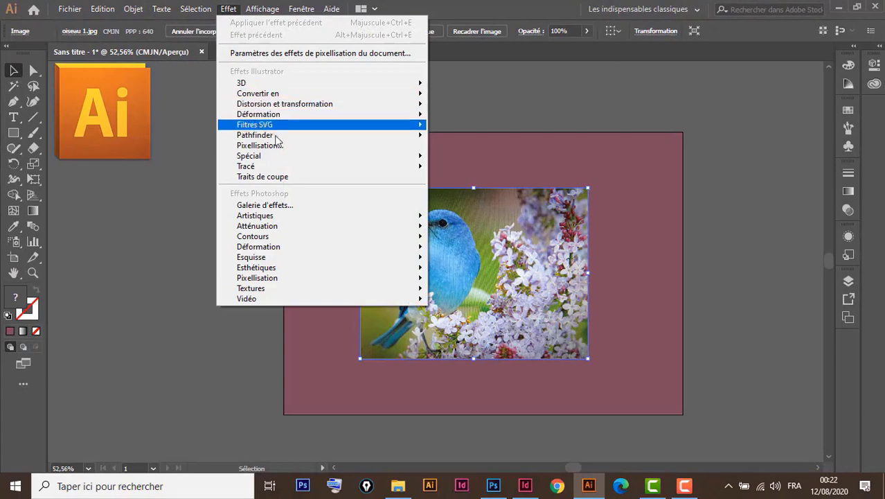
mouse_move(249, 155)
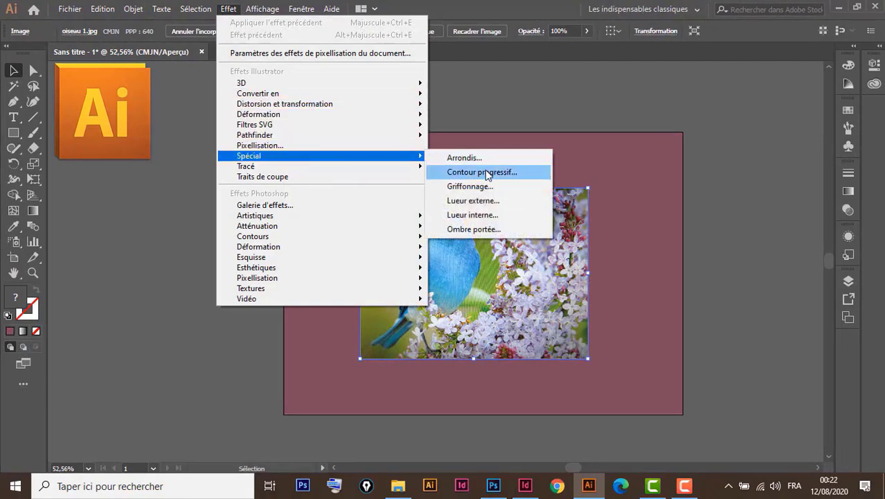
left_click(485, 172)
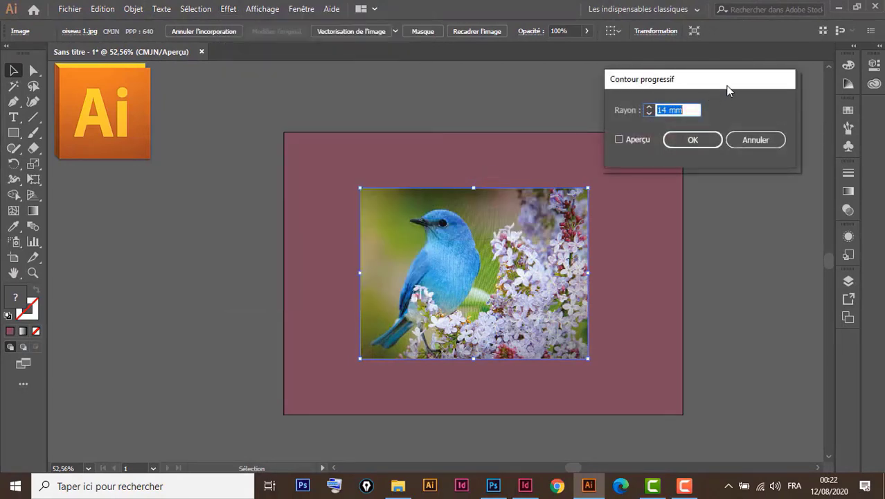
left_click_drag(715, 86, 239, 145)
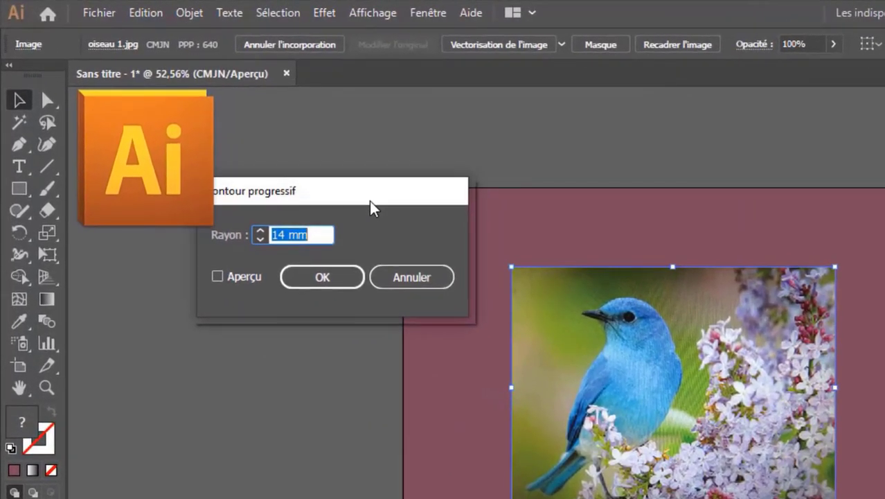
left_click_drag(344, 207, 330, 206)
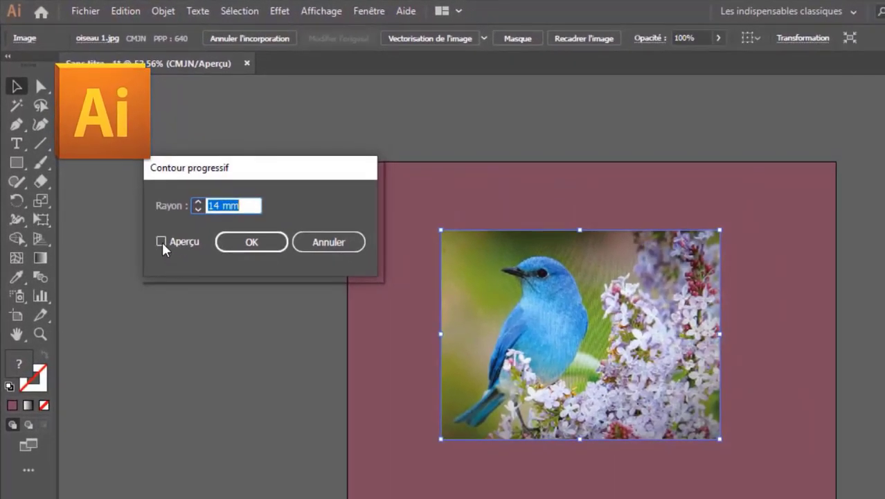
left_click(161, 241)
left_click(161, 241)
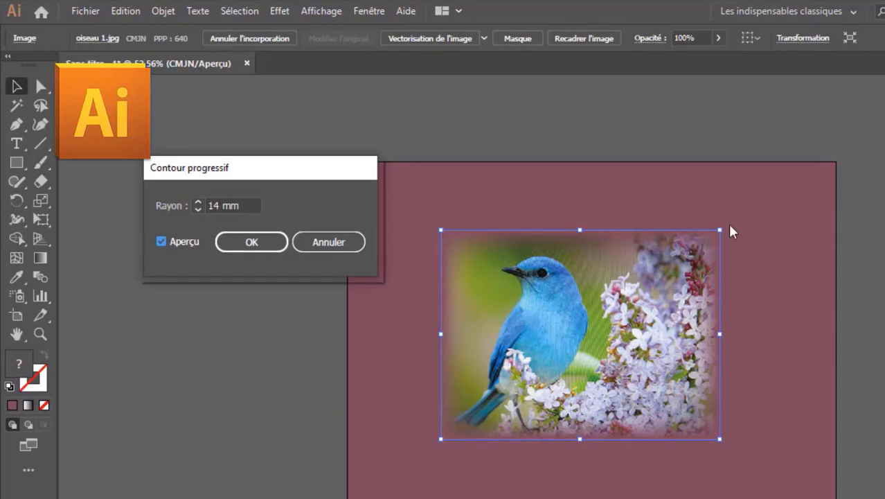
Step: Set the feather radius to 31 mm and apply it to the photo
left_click(199, 206)
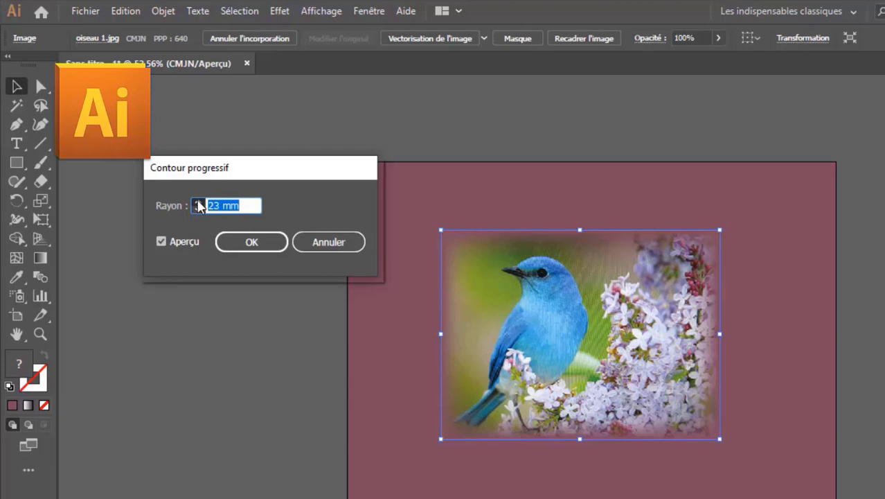
left_click(198, 202)
left_click(198, 203)
left_click(198, 202)
key("Up")
key("Up")
key("Up")
key("Up")
key("Up")
key("Up")
key("Up")
key("Up")
key("Up")
left_click(198, 202)
left_click(198, 202)
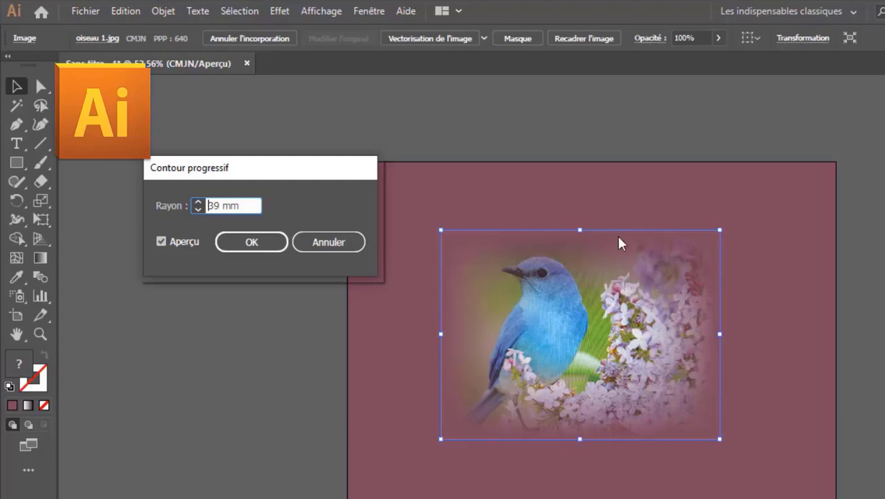
left_click(199, 208)
left_click(199, 208)
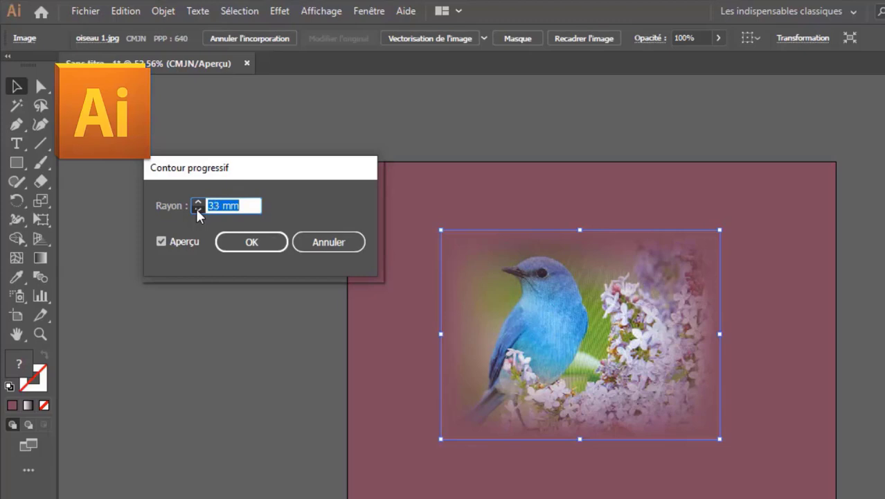
left_click(198, 209)
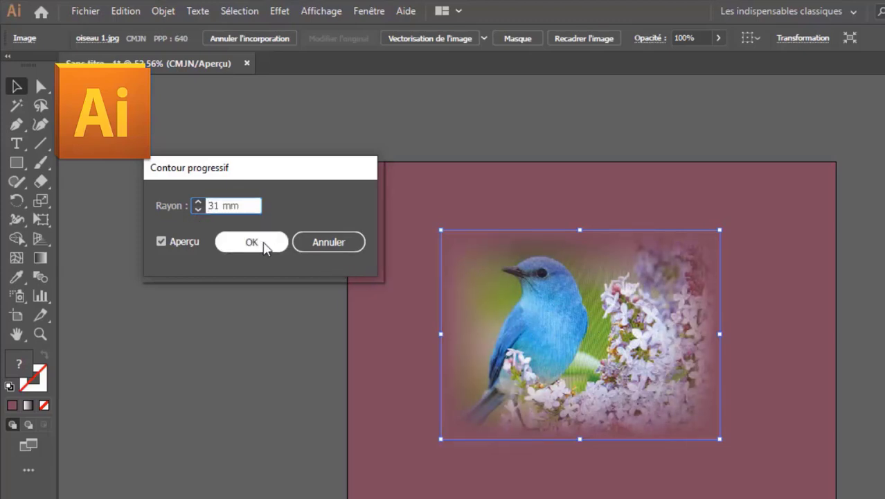
left_click(264, 244)
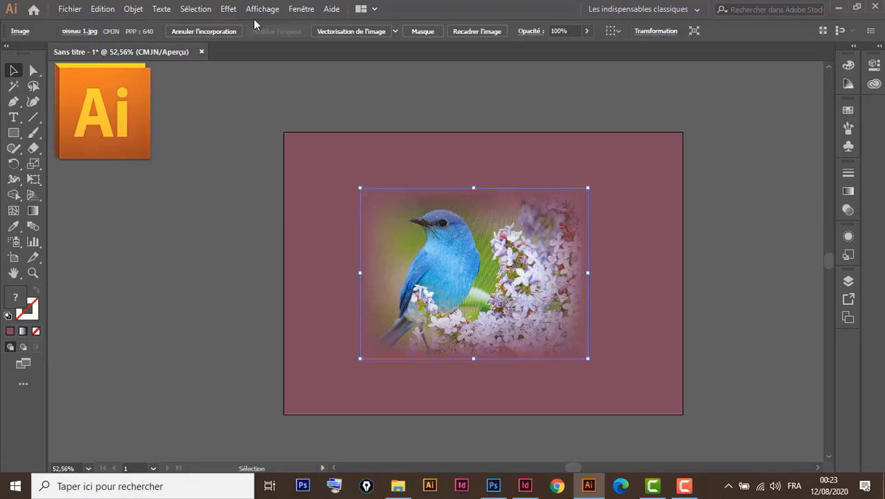
Step: Cancel the duplicate Contour progressif warning and show the photo's Aspect appearance list
left_click(229, 9)
mouse_move(249, 156)
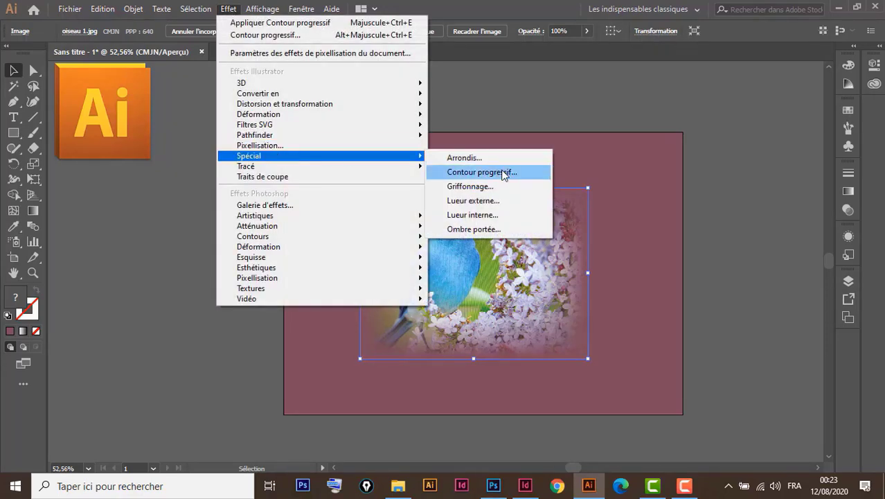
left_click(508, 173)
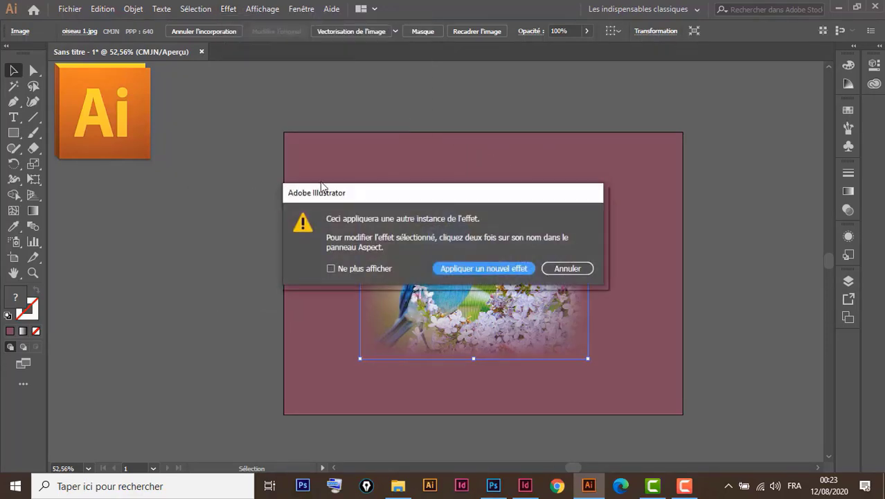
left_click_drag(455, 193, 253, 87)
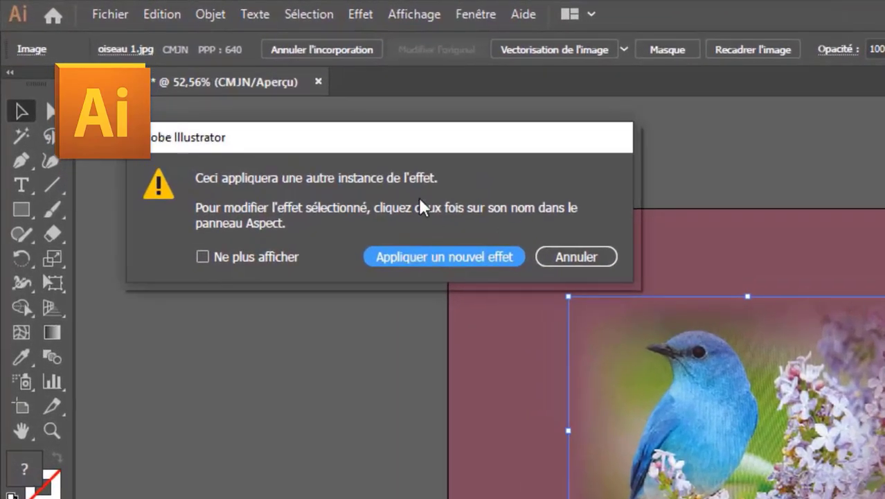
left_click_drag(386, 146, 392, 136)
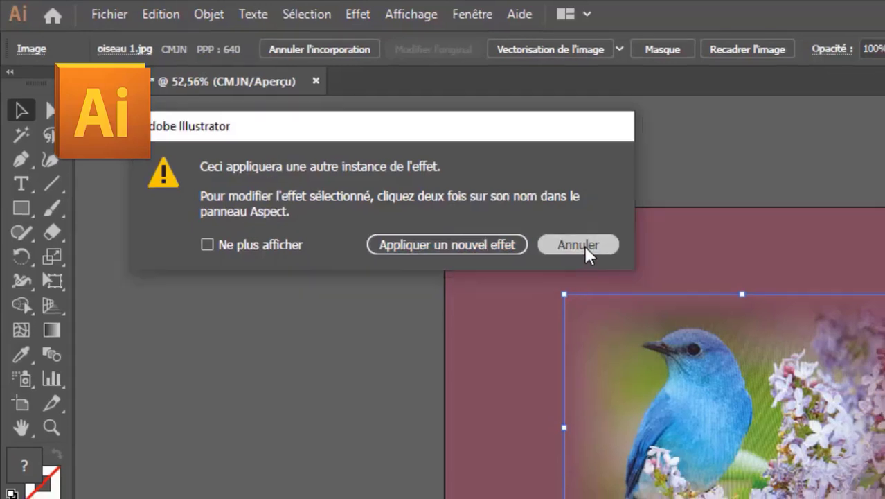
left_click(587, 249)
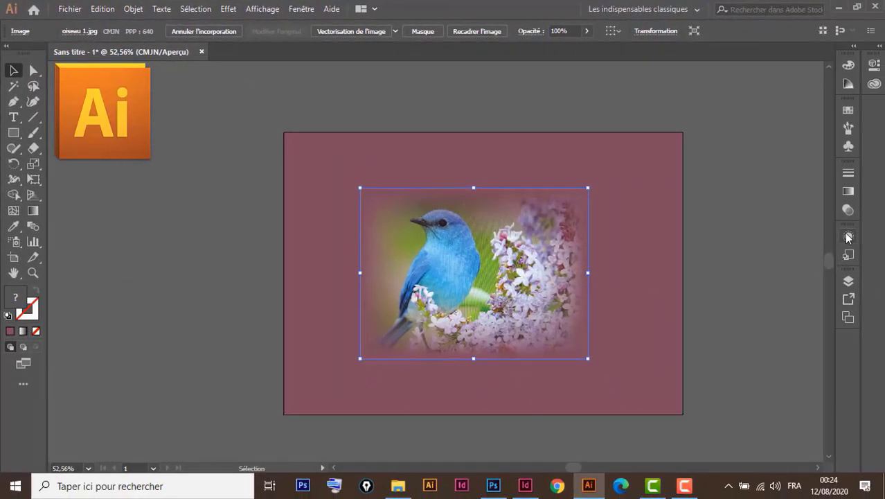
left_click(849, 236)
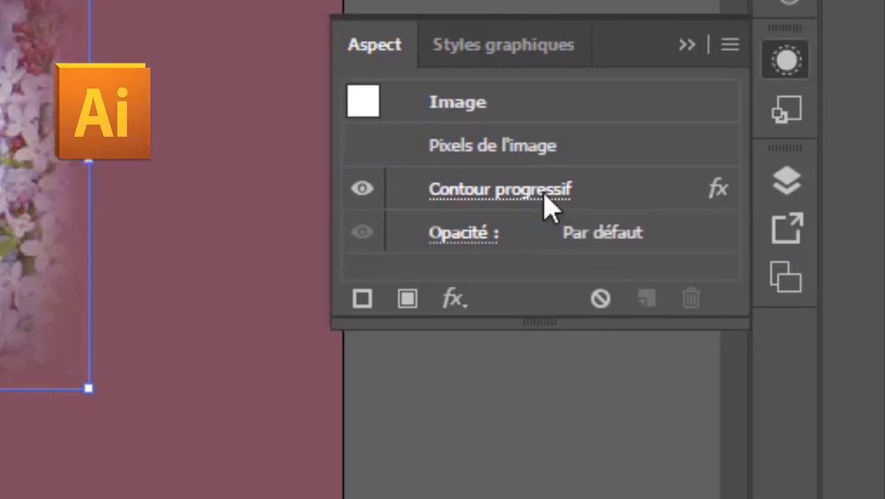
Step: Reopen the existing Contour progressif from Aspect, confirm it unchanged, and collapse the panel
left_click(547, 202)
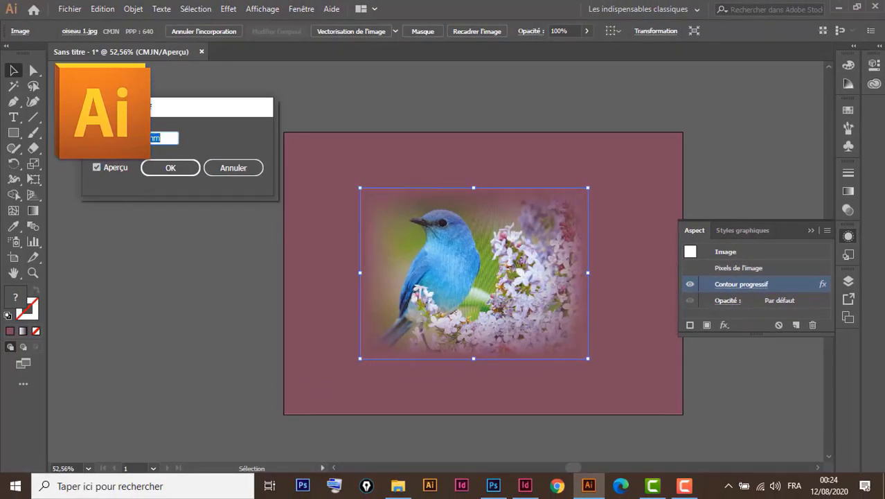
left_click(170, 168)
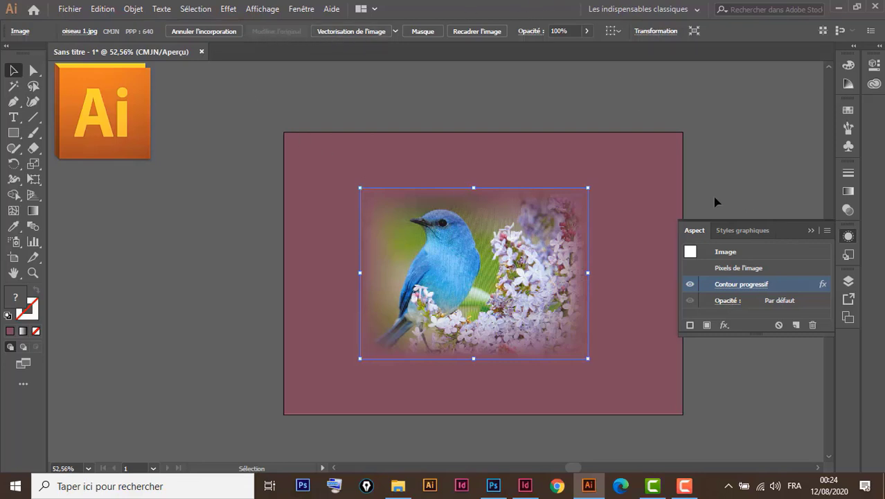
left_click(810, 230)
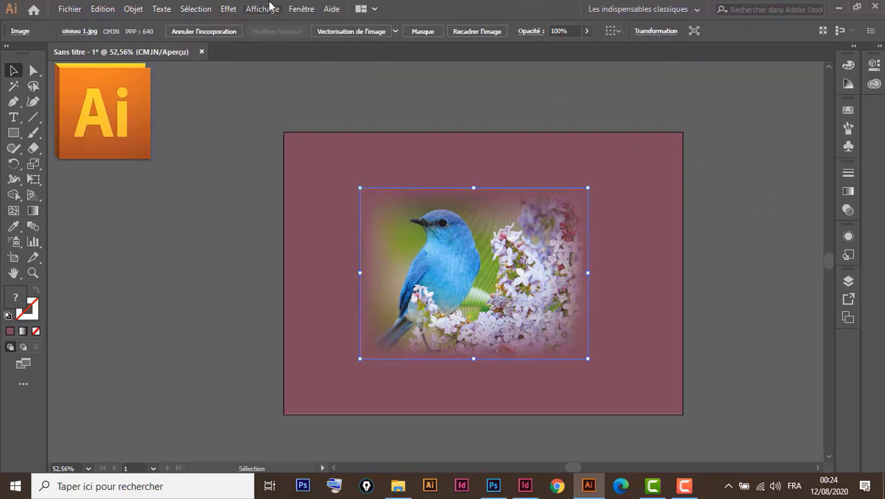
Step: Try adding Contour progressif again and dismiss the second-feather warning
left_click(229, 10)
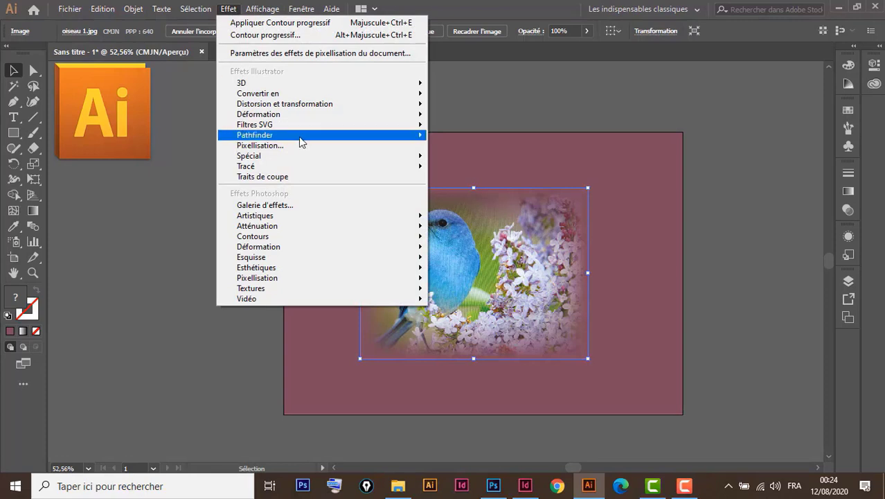
mouse_move(277, 156)
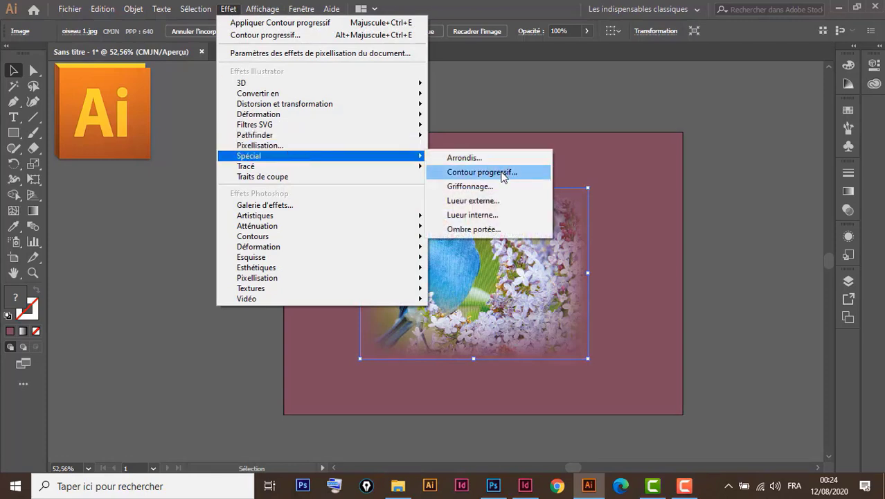
left_click(501, 173)
mouse_move(481, 196)
left_mouse_down()
mouse_move(353, 67)
mouse_move(341, 88)
left_mouse_up()
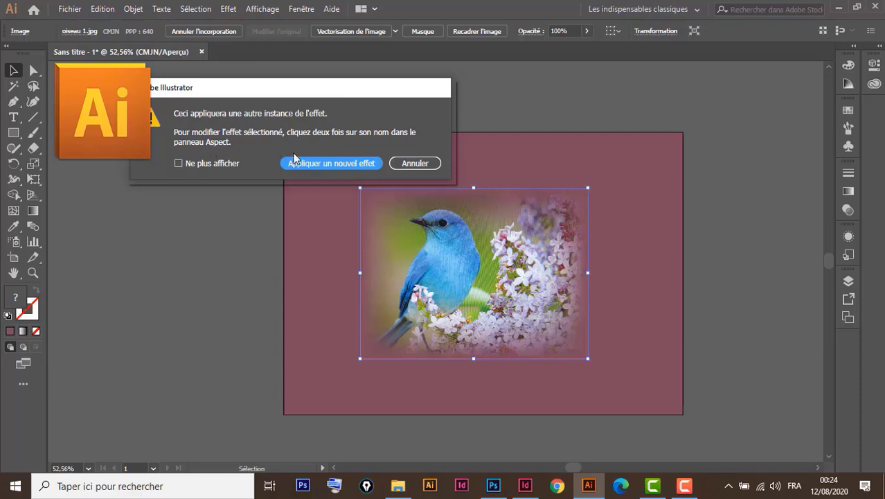
left_click(416, 163)
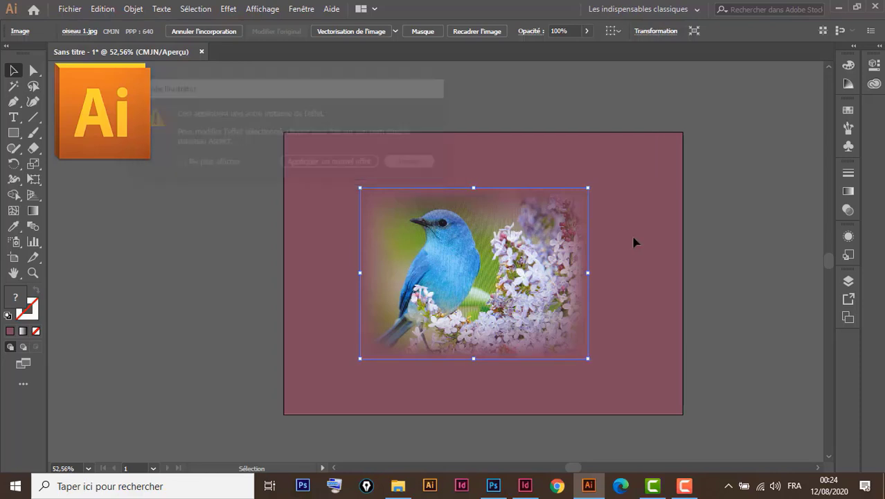
Step: Reopen the existing feather from the Aspect panel and confirm it at 27 mm
left_click(849, 237)
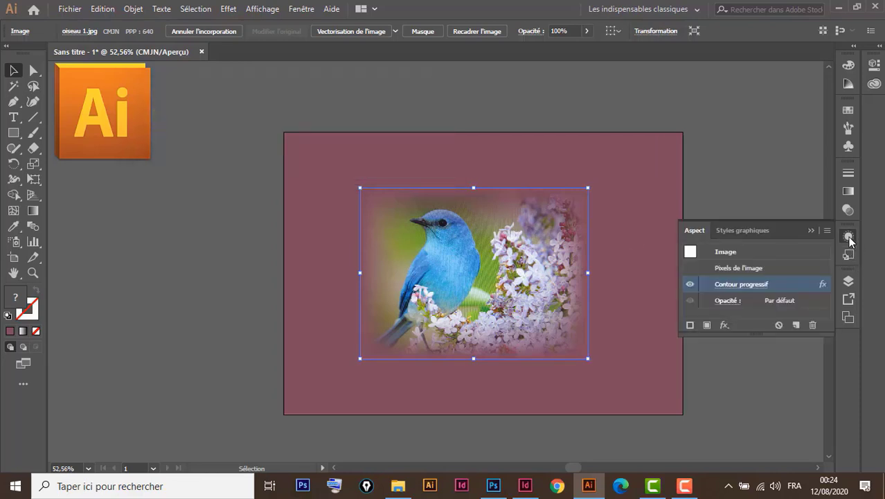
left_click(754, 284)
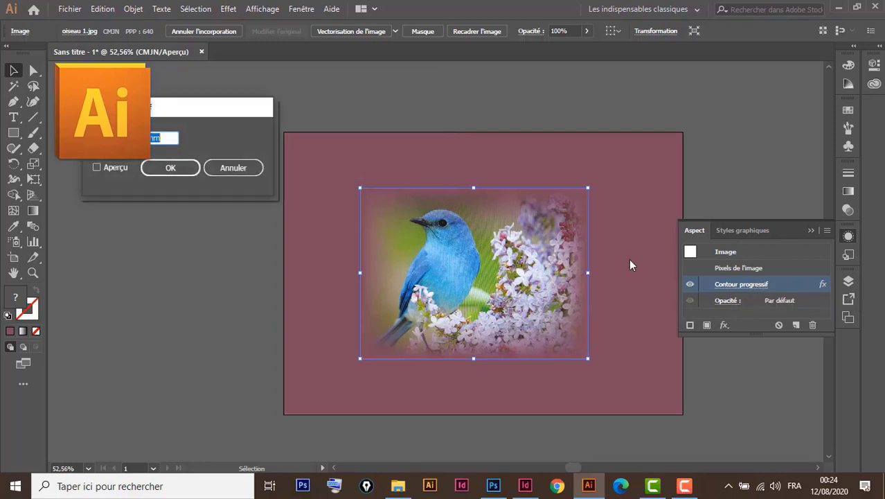
left_click_drag(221, 115, 216, 137)
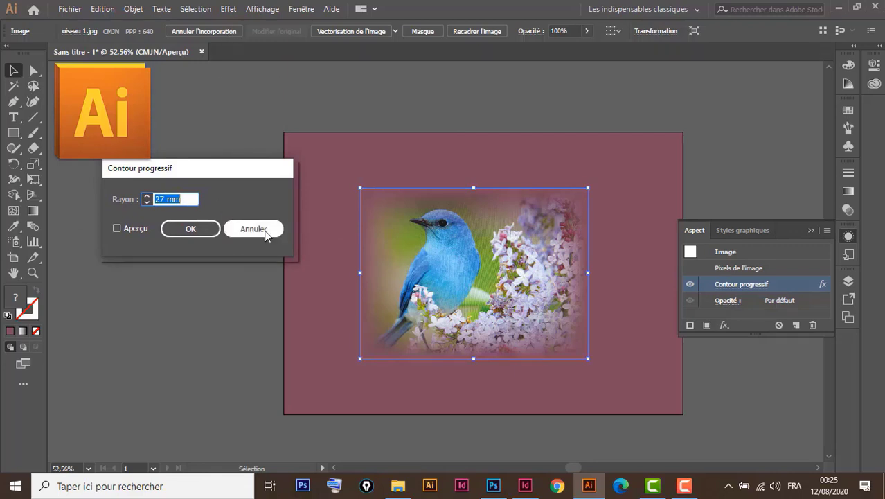
left_click(199, 227)
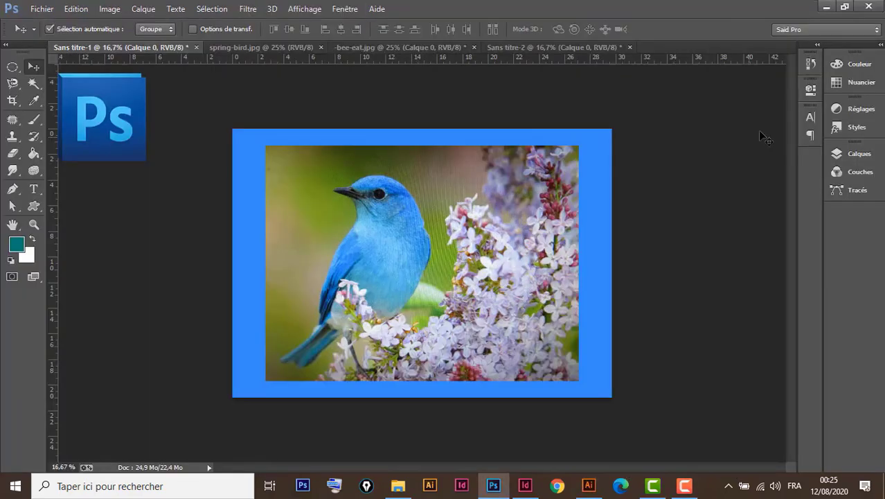
left_click(288, 47)
left_click(377, 48)
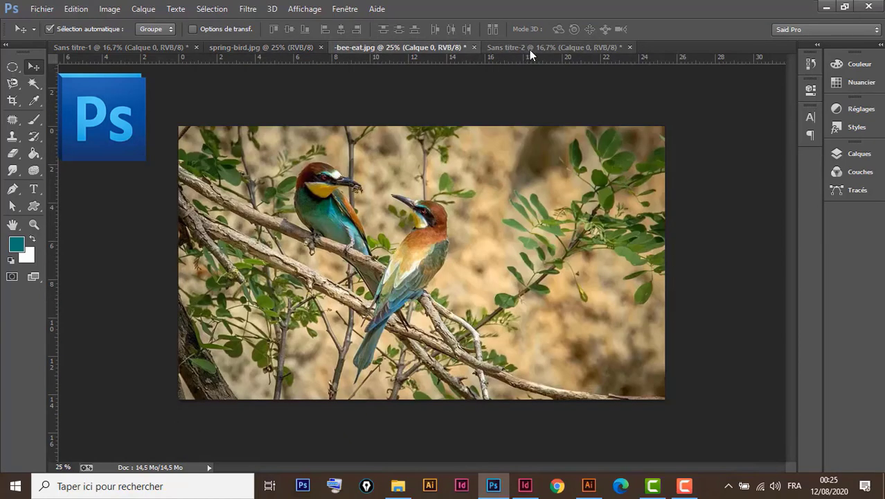
left_click(530, 48)
left_click(159, 47)
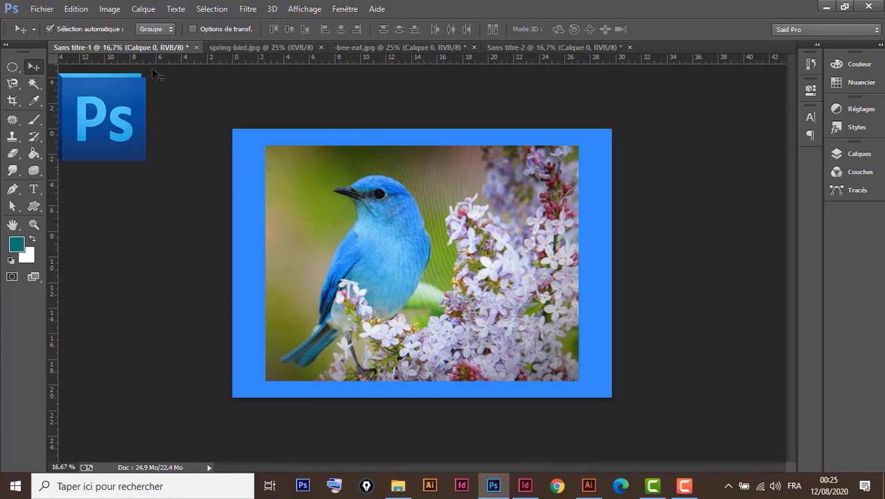
Step: With the Elliptical Marquee tool active, rasterize the oiseau 1 layer via Pixelliser le calque
left_click(13, 67)
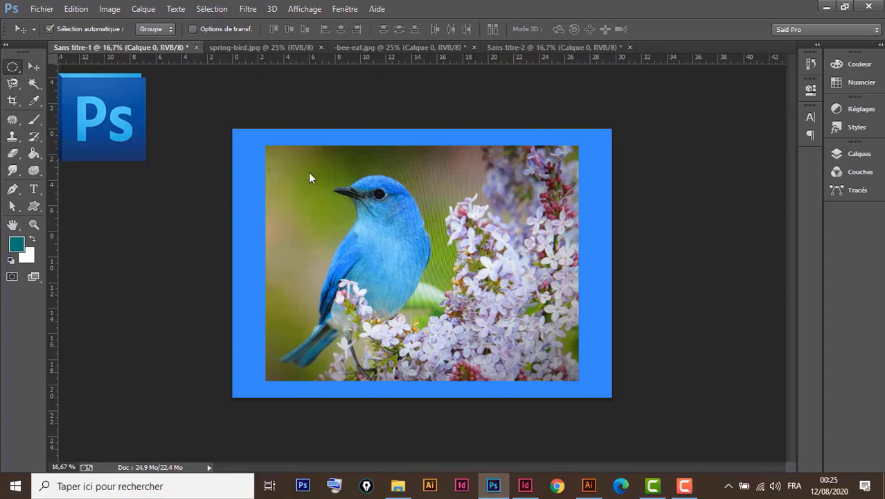
left_click(859, 155)
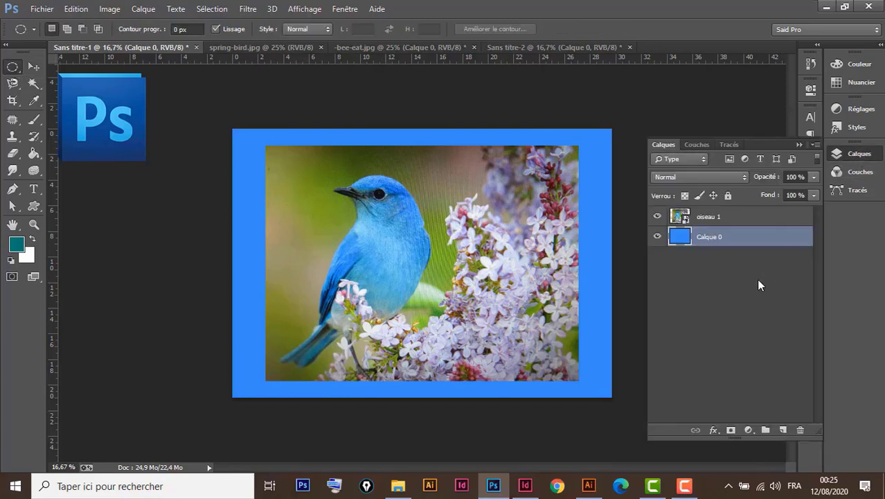
left_click(760, 220)
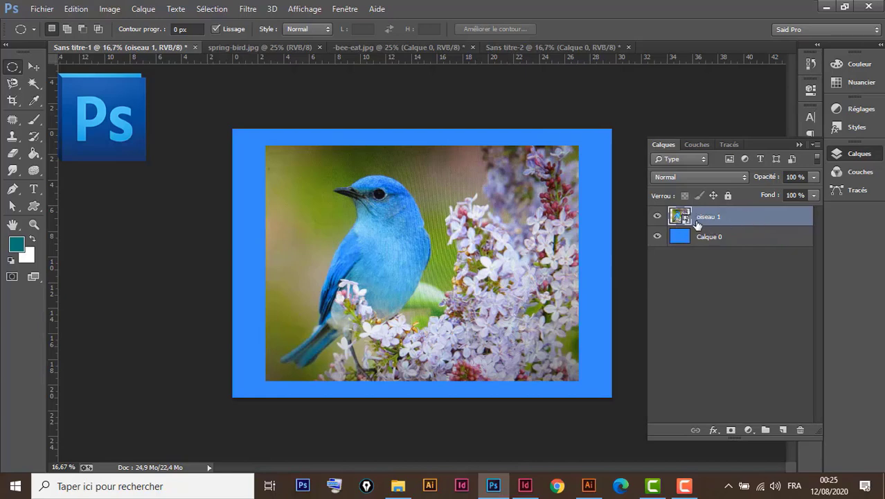
right_click(749, 222)
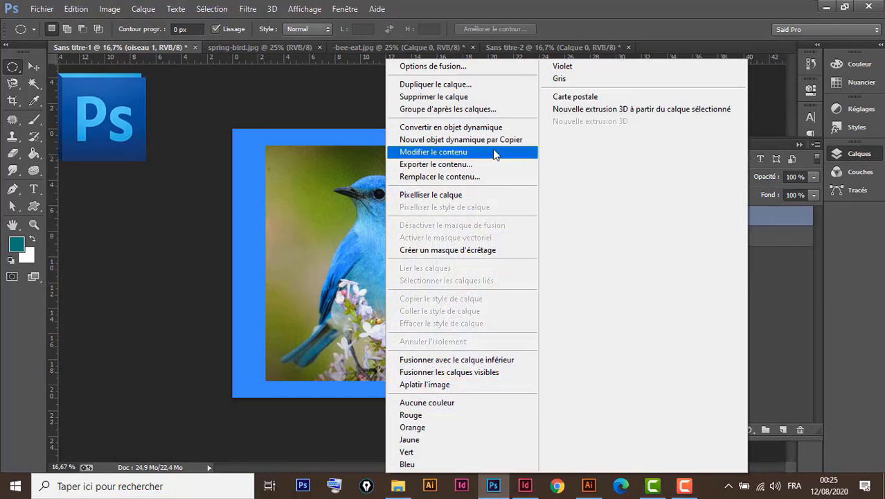
left_click(448, 197)
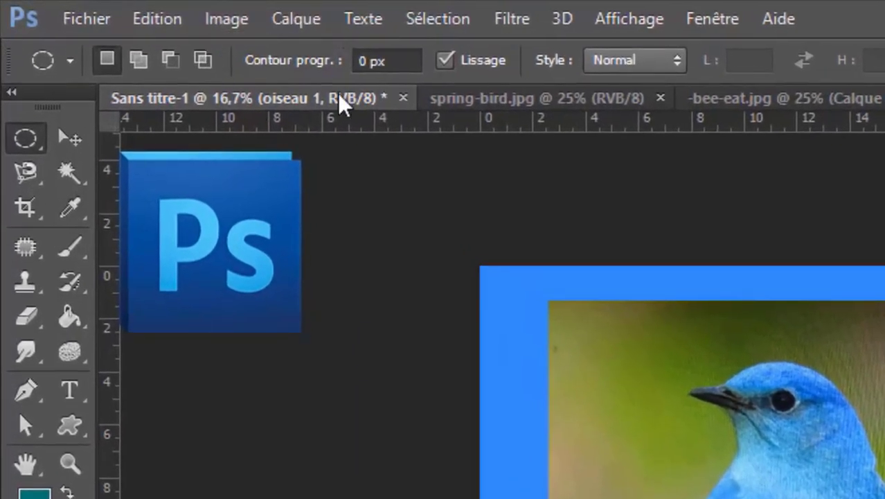
Step: Set a 50 px selection feather and draw an oval marquee around the blue bird
double_click(362, 60)
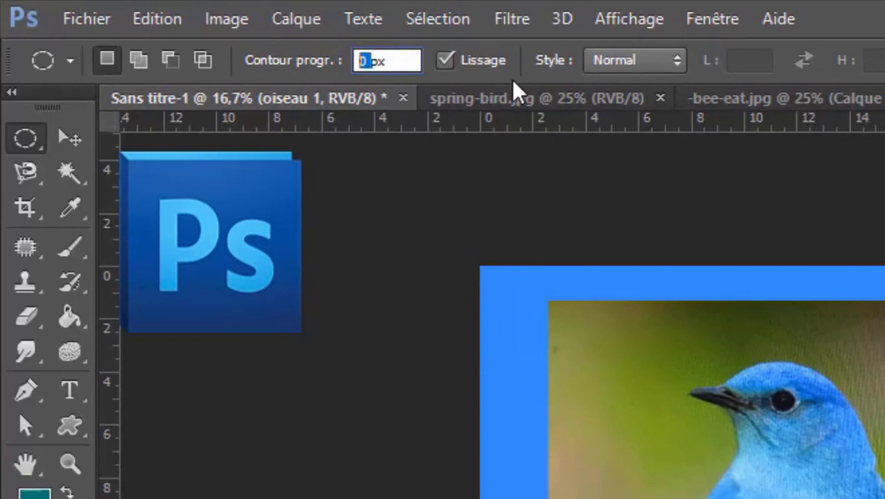
type("50")
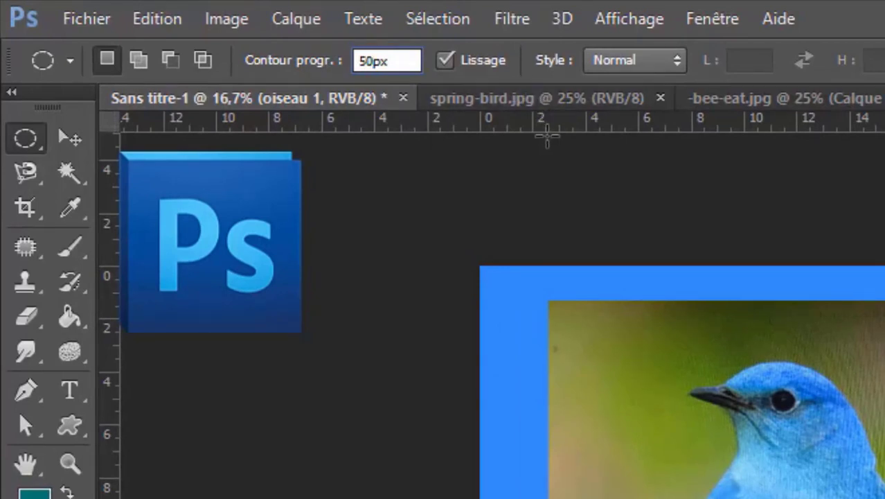
key("Return")
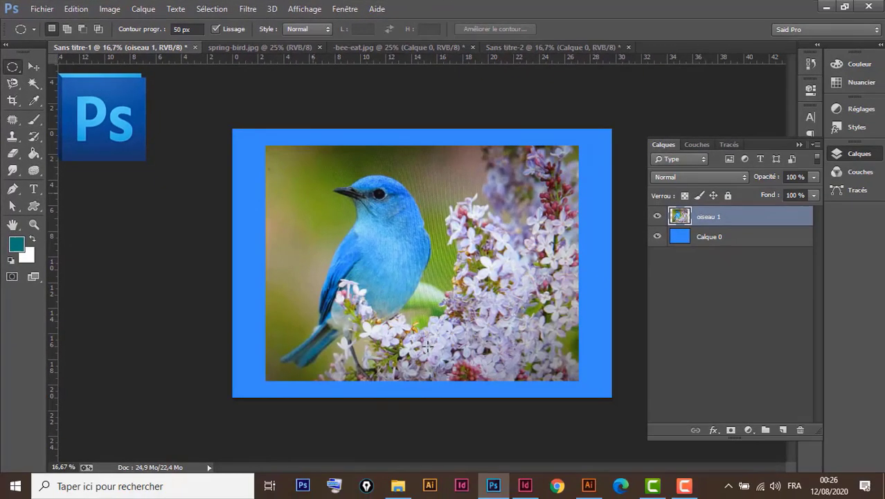
mouse_move(427, 346)
left_mouse_down()
mouse_move(467, 385)
mouse_move(452, 371)
left_mouse_up()
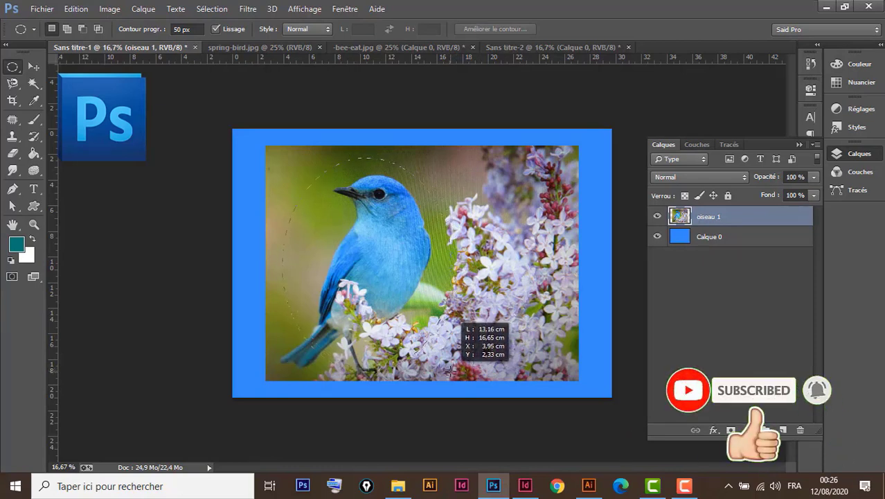
left_click_drag(451, 370, 449, 371)
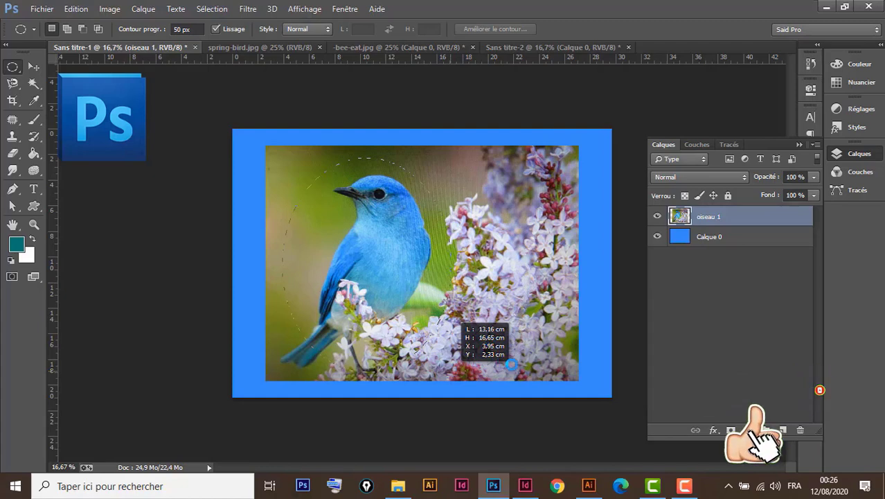
left_click(558, 419)
key("ctrl+z")
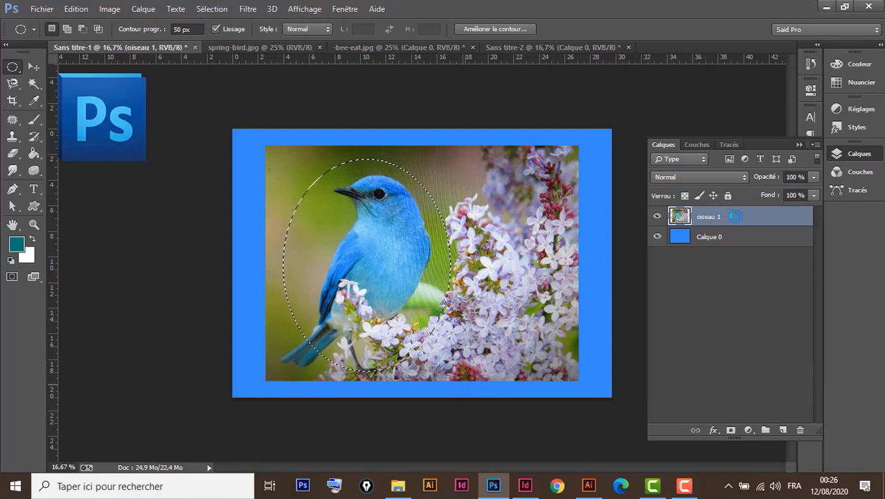
Step: Copy the feathered oval to a new layer, hide oiseau 1, and switch to spring-bird.jpg
key("ctrl+j")
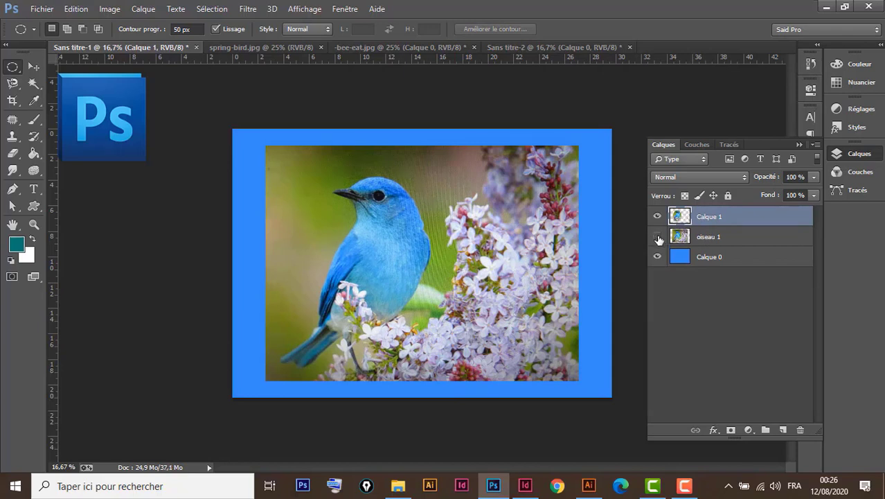
left_click(658, 237)
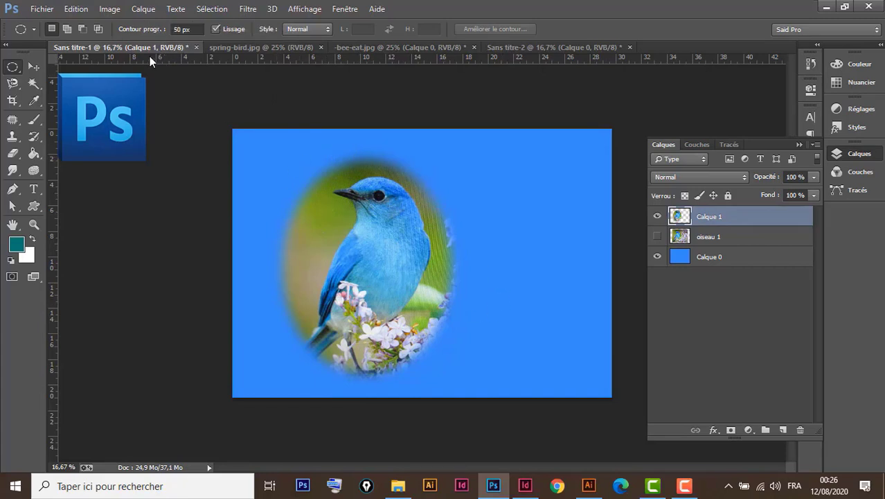
left_click(261, 47)
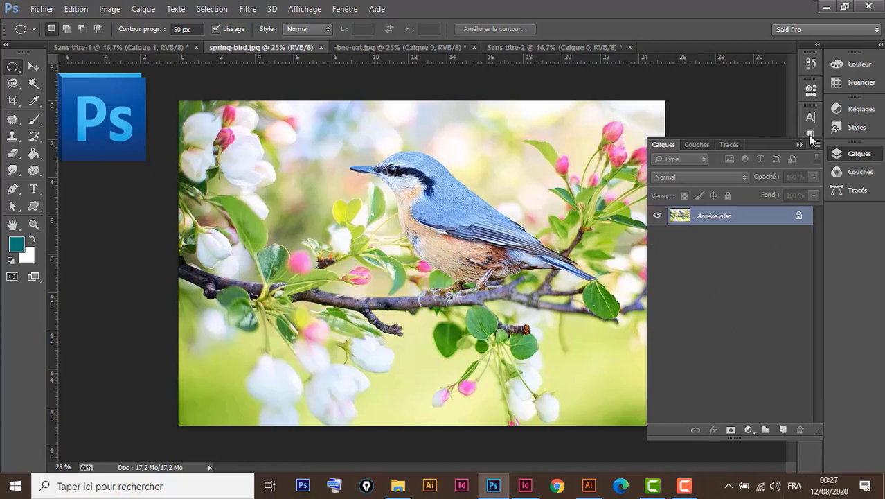
Step: Convert the spring-bird Arrière-plan into Calque 0 and duplicate it as Calque 0 copie
double_click(790, 217)
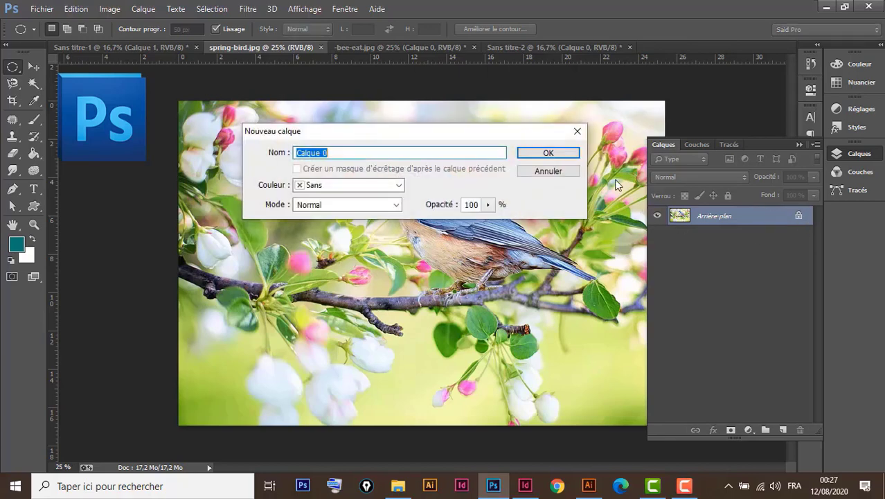
left_click(566, 153)
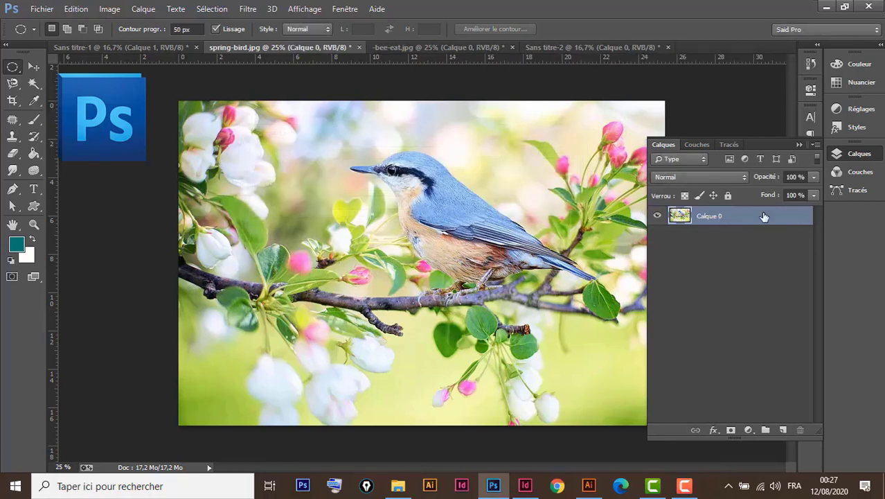
mouse_move(761, 219)
left_mouse_down()
mouse_move(784, 428)
mouse_move(784, 387)
left_mouse_up()
key("ctrl+j")
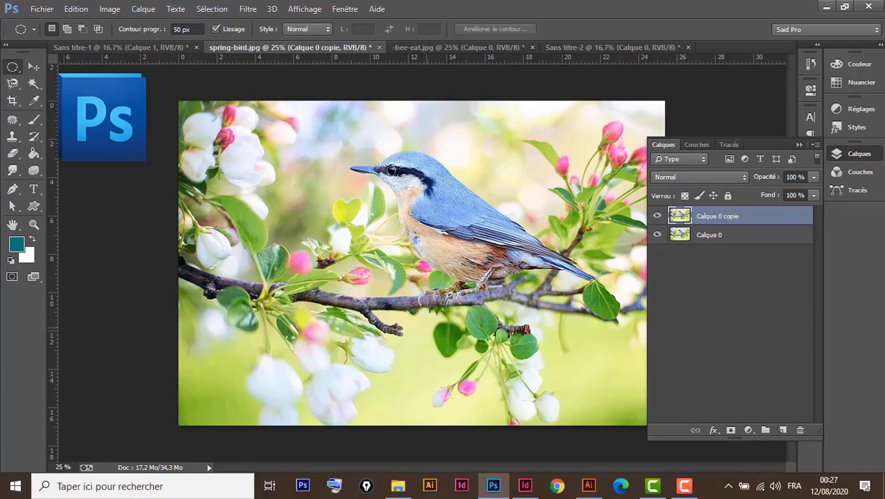
Step: Mask Calque 0 copie to an elliptical selection drawn around the nuthatch
mouse_move(292, 119)
left_mouse_down()
mouse_move(614, 387)
mouse_move(602, 393)
mouse_move(563, 365)
mouse_move(589, 393)
mouse_move(583, 387)
mouse_move(607, 385)
mouse_move(584, 374)
mouse_move(555, 381)
left_mouse_up()
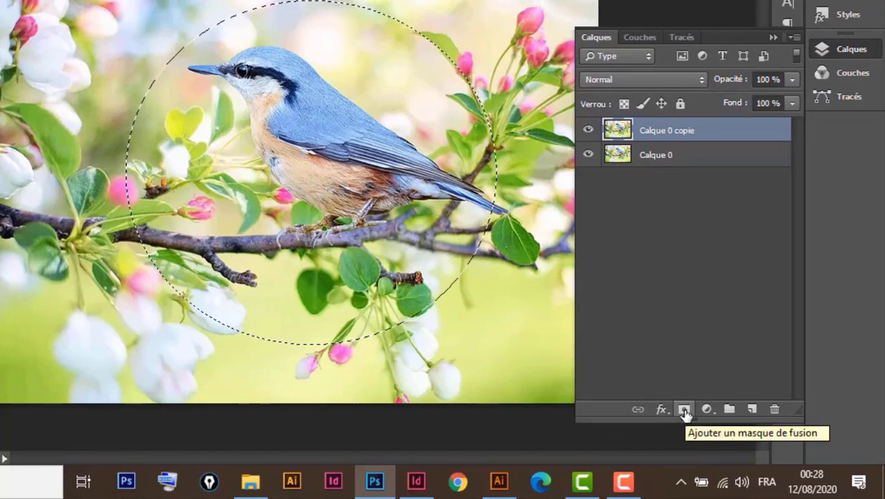
left_click(685, 412)
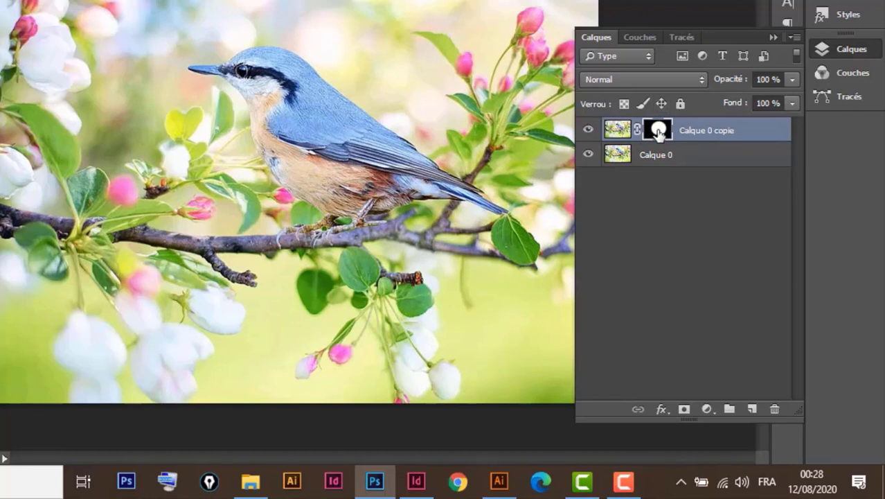
Step: Feather the Calque 0 copie layer mask with a Contour progressif of about 65 px
double_click(658, 130)
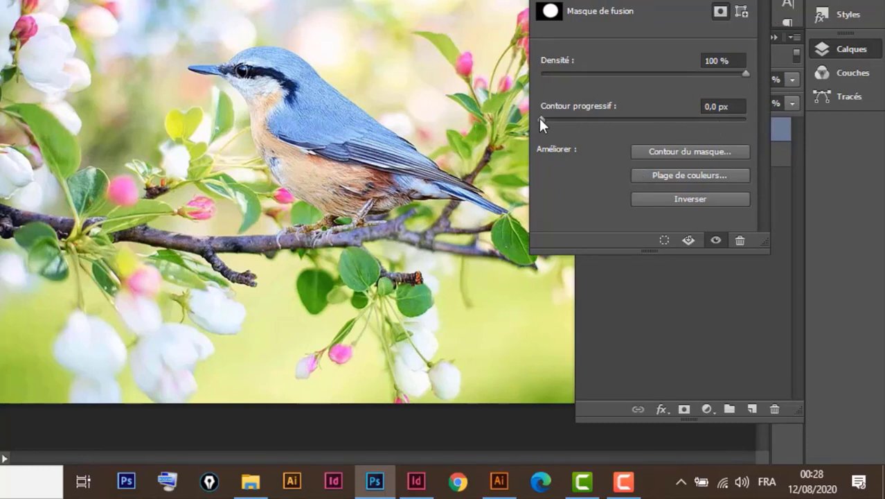
left_click_drag(540, 119, 608, 120)
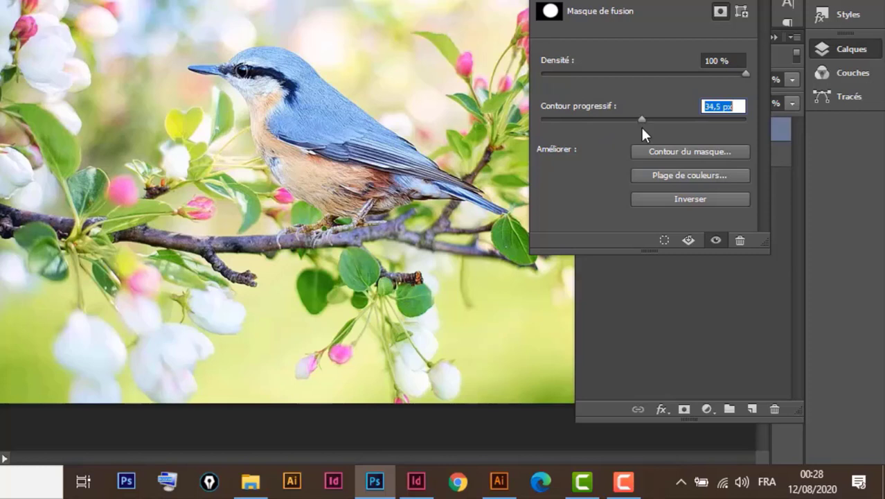
left_click_drag(642, 127, 646, 127)
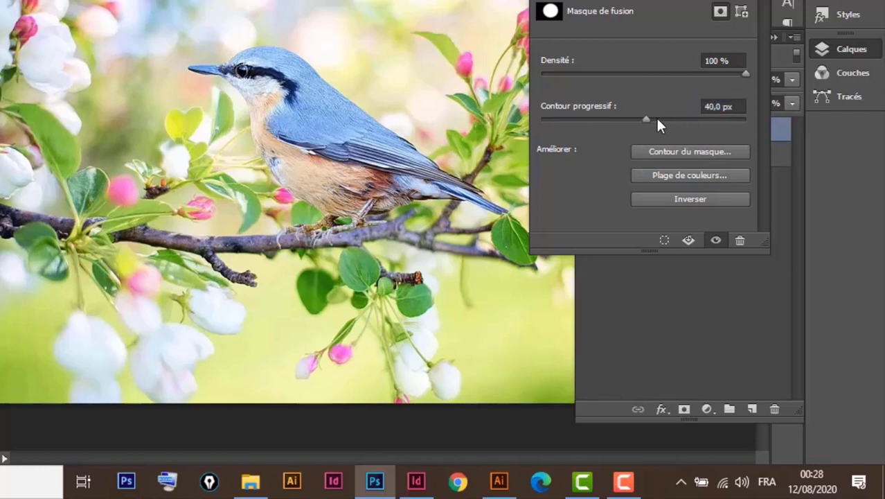
left_click_drag(647, 121, 656, 121)
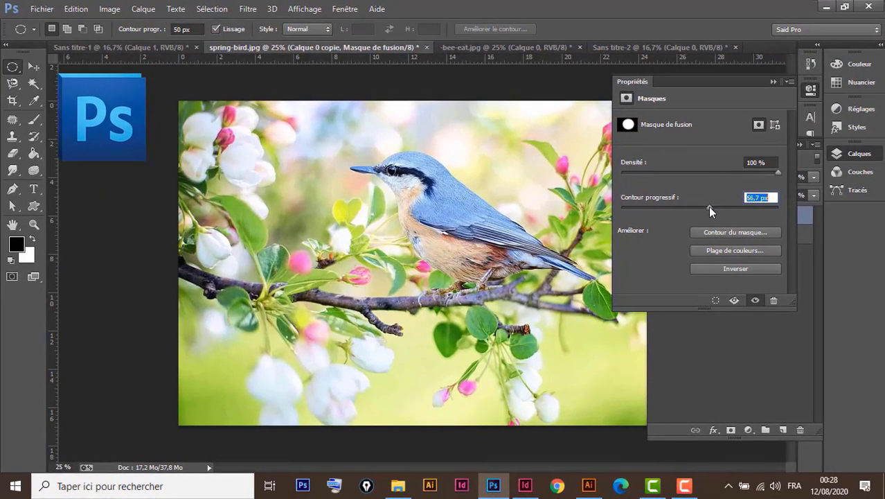
left_click(773, 81)
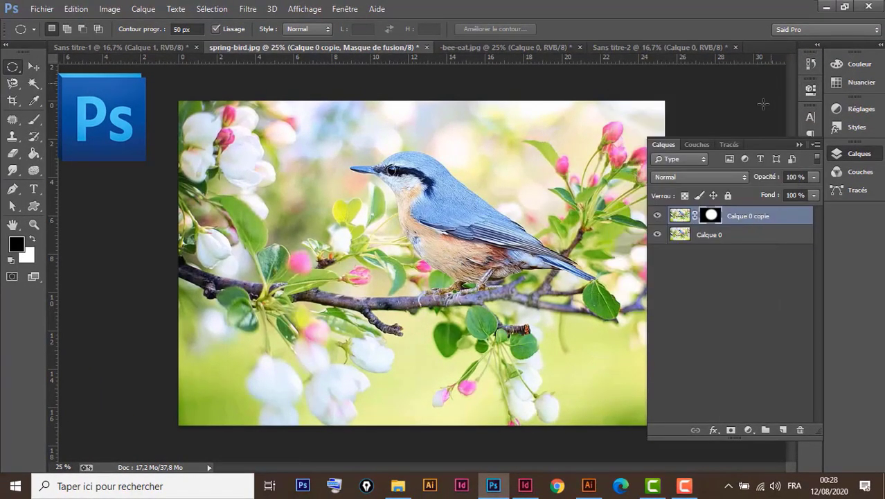
Step: Apply a 120.5 px Flou gaussien blur to the Calque 0 background layer
left_click(747, 236)
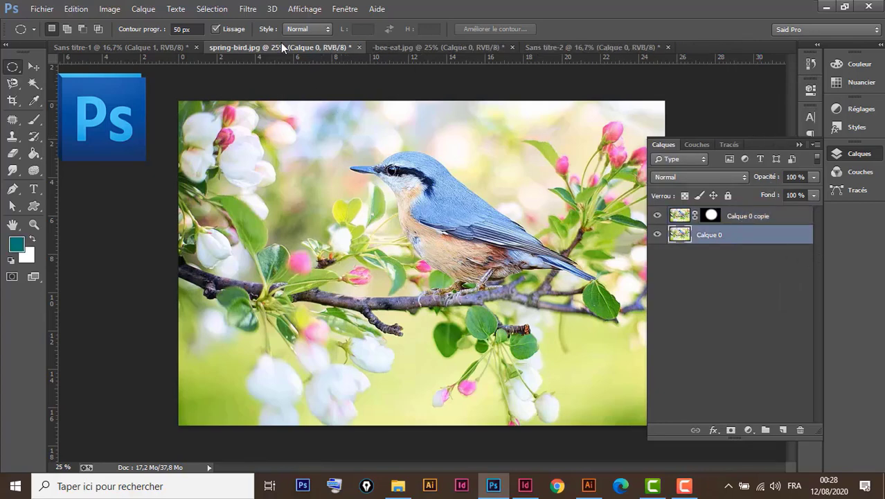
left_click(252, 14)
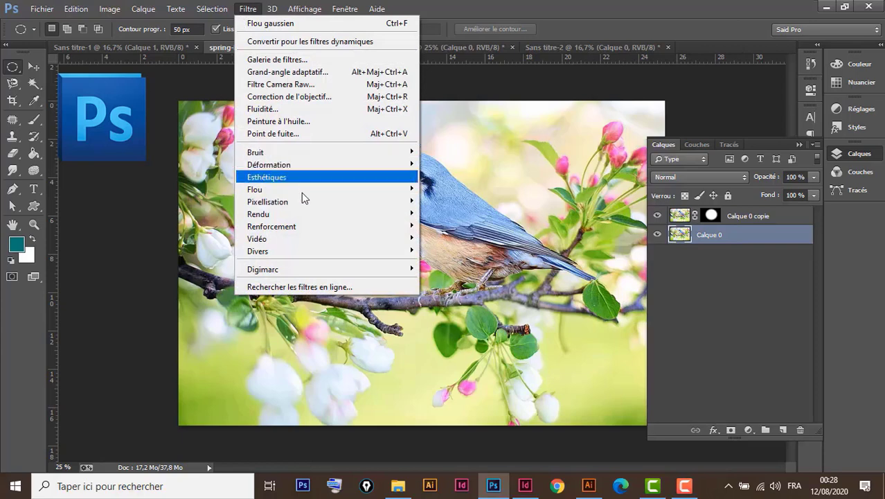
mouse_move(291, 189)
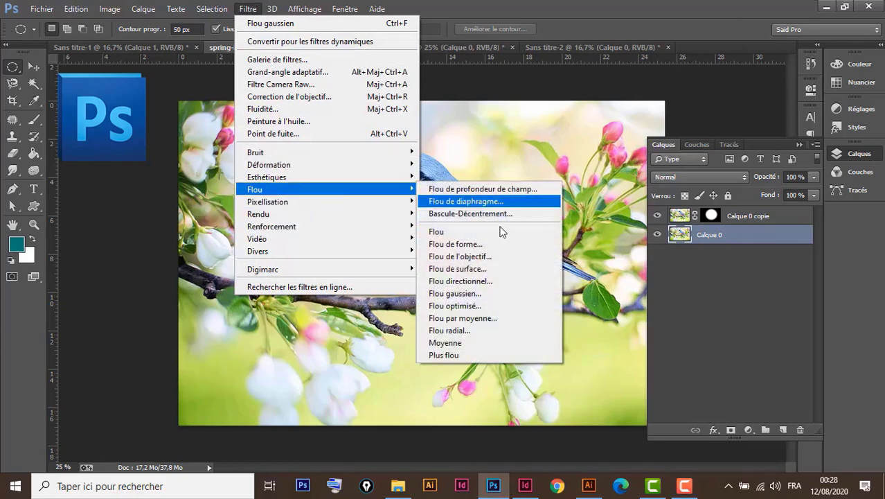
left_click(475, 291)
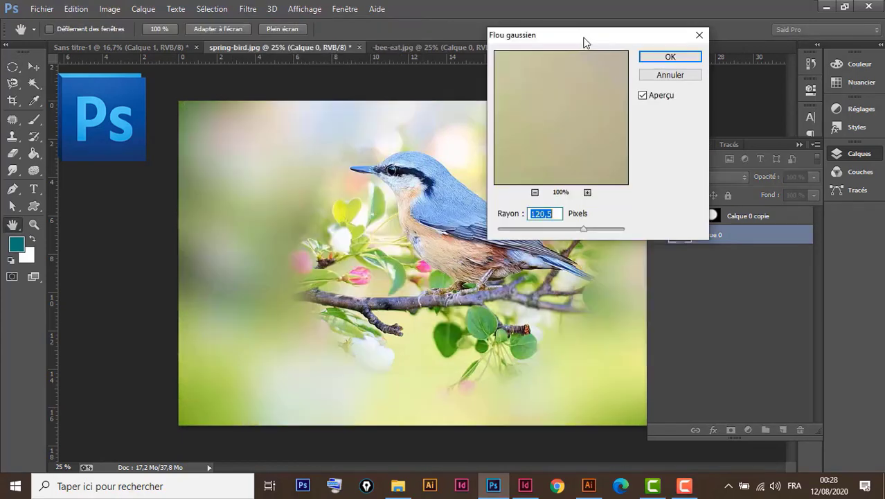
left_click_drag(584, 42, 134, 194)
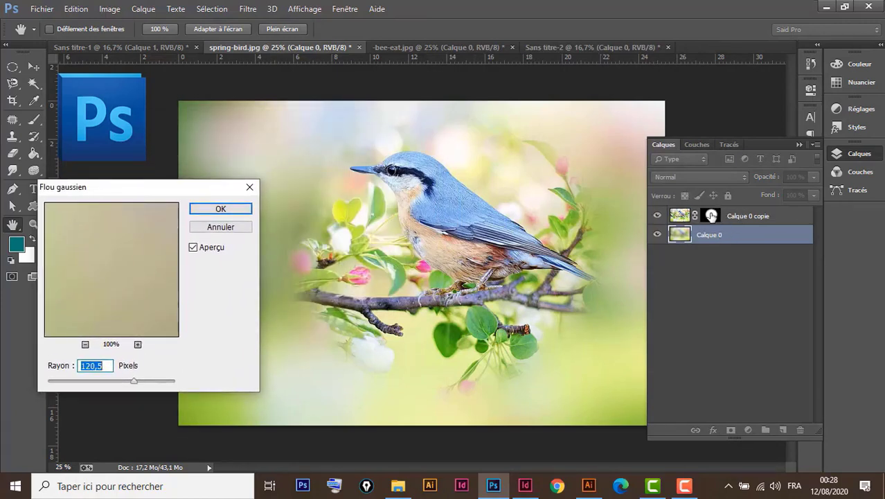
left_click(229, 208)
key("m")
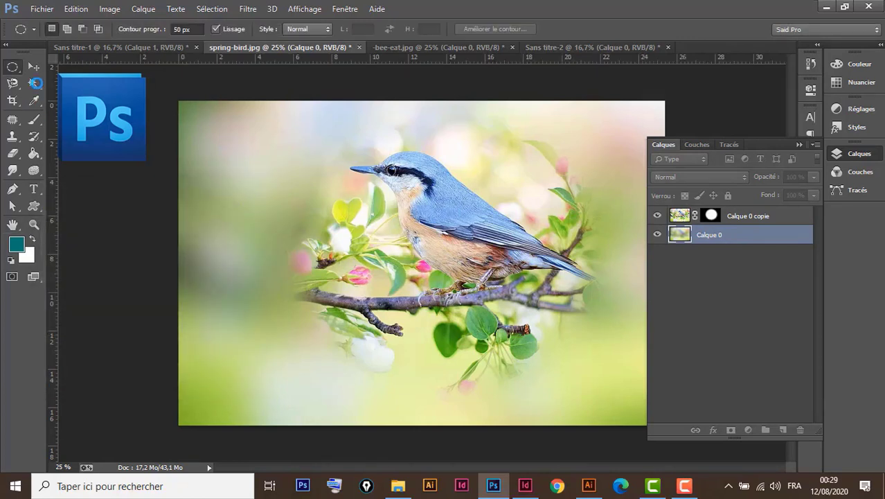
left_click(33, 67)
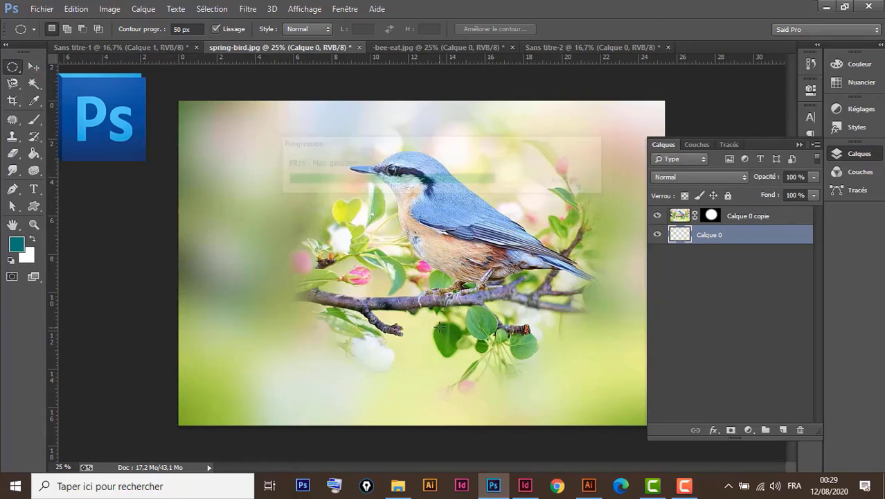
Step: Reposition the nuthatch inside its oval mask, relink the mask, and bring bee-eat.jpg forward
left_click(33, 66)
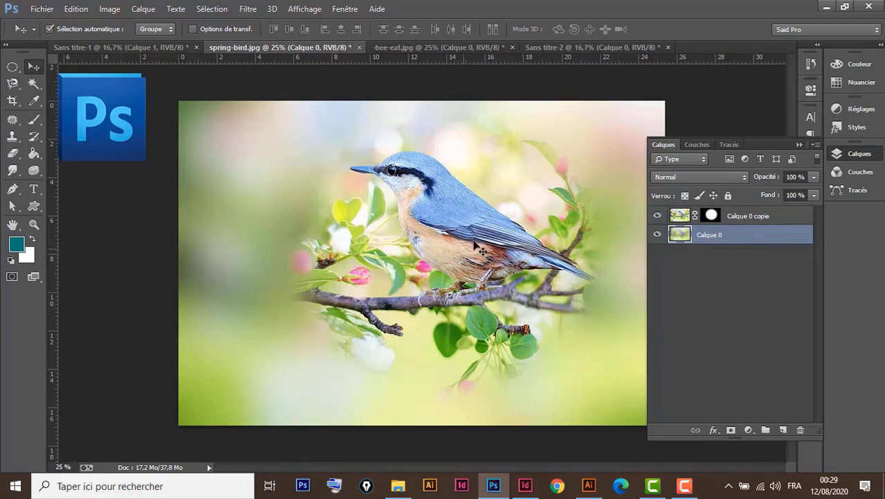
left_click(418, 252)
left_click_drag(468, 244, 410, 244)
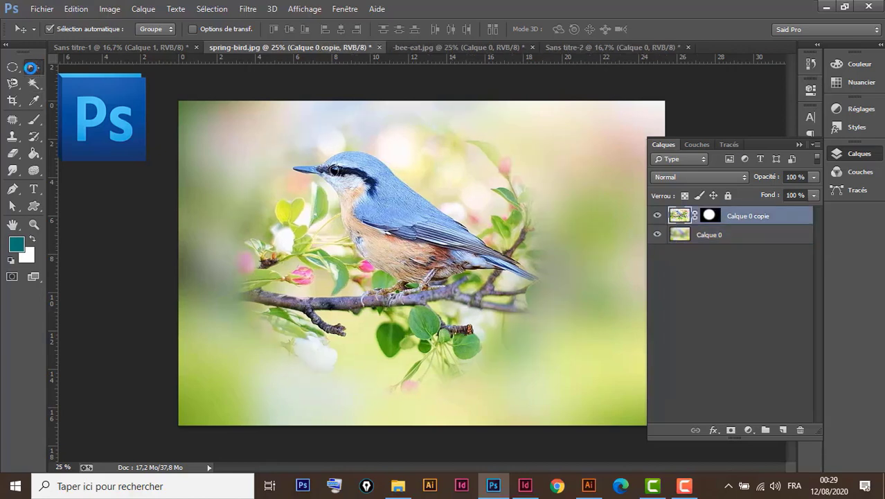
left_click_drag(378, 247, 423, 256)
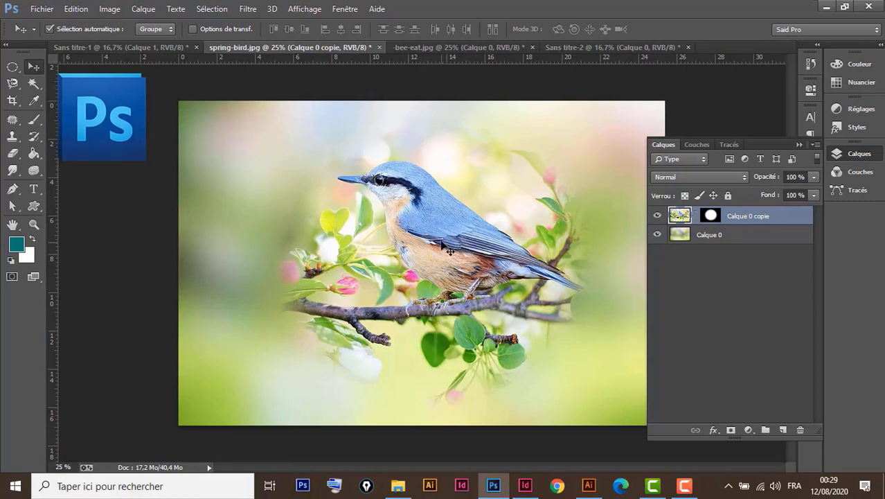
mouse_move(431, 247)
left_mouse_down()
mouse_move(405, 242)
mouse_move(441, 250)
left_mouse_up()
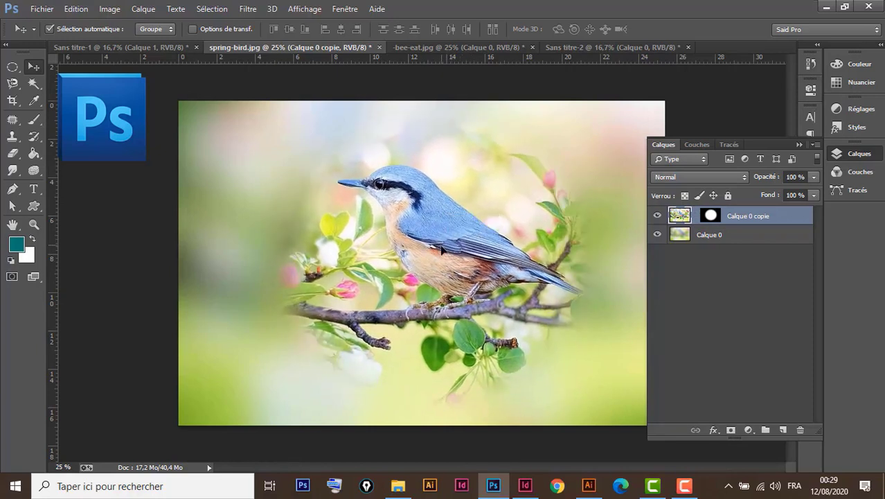
left_click(696, 216)
left_click(457, 44)
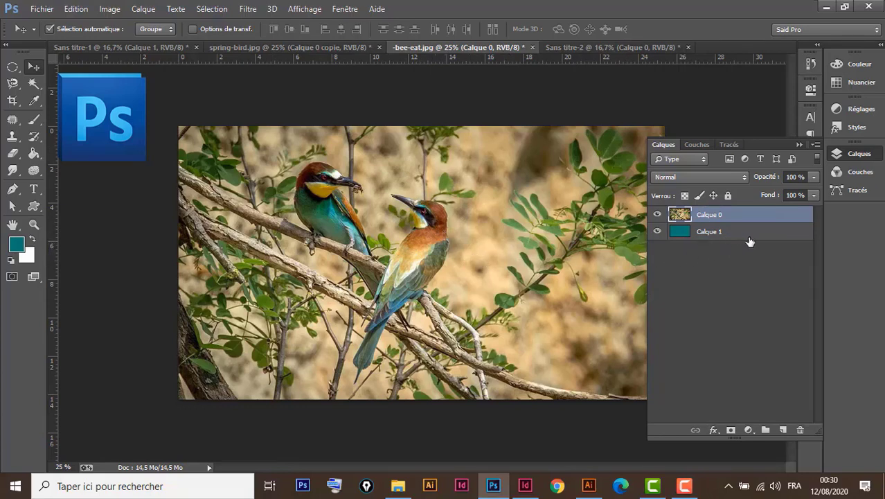
Step: Set the foreground colour to dark green 0c6748 in the Color Picker
left_click(657, 216)
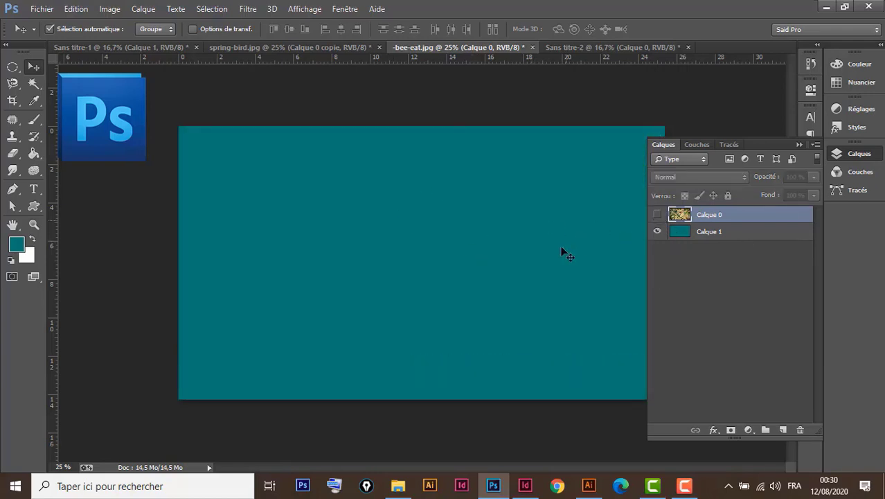
left_click(657, 214)
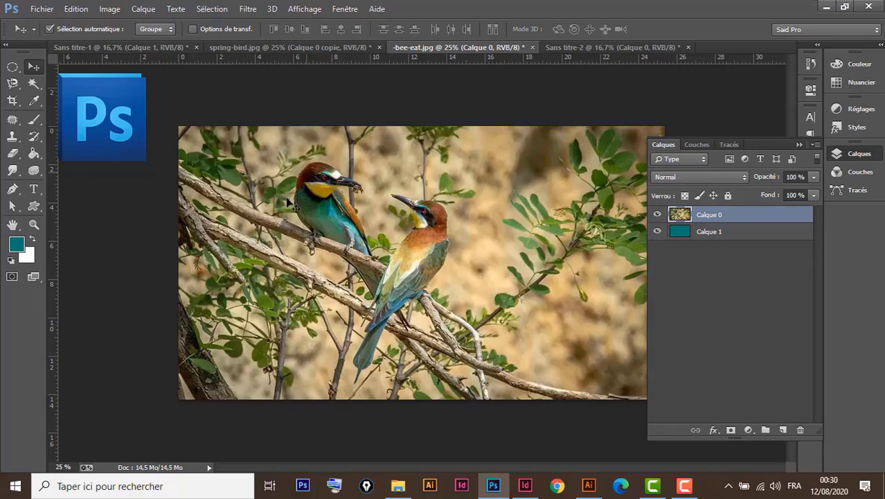
left_click(18, 247)
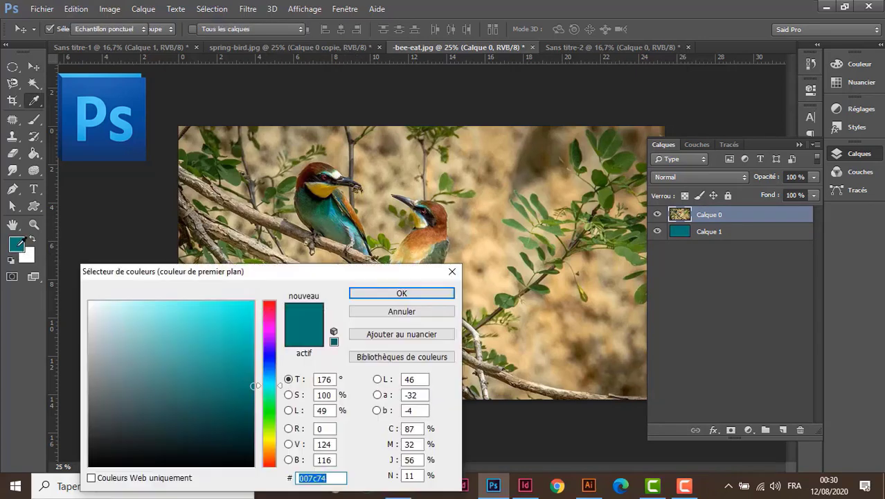
left_click_drag(223, 278, 566, 278)
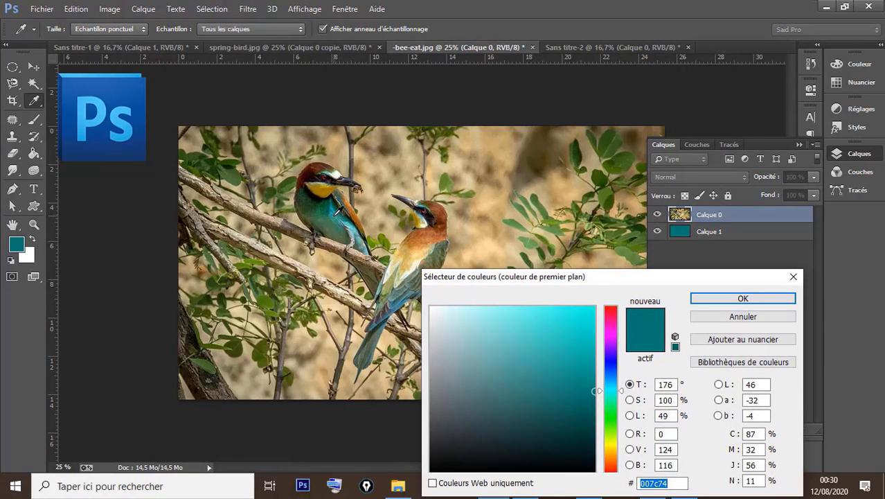
left_click(336, 212)
type("0e5c32")
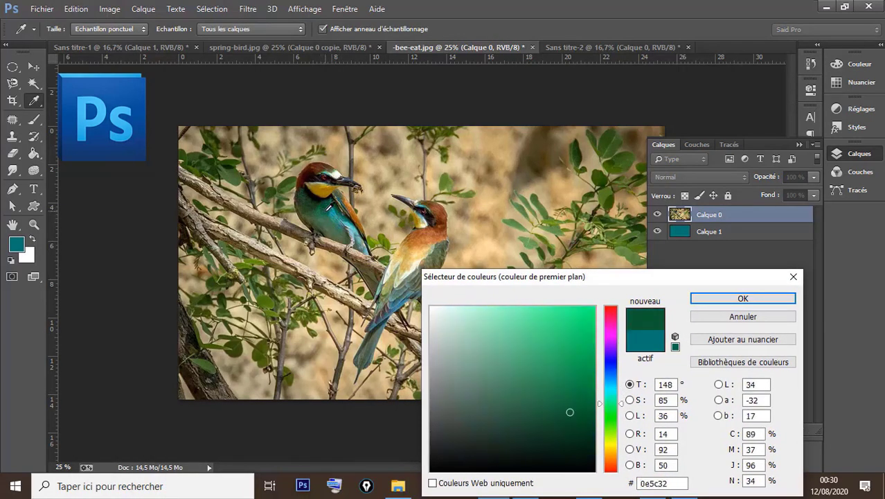
left_click(330, 207)
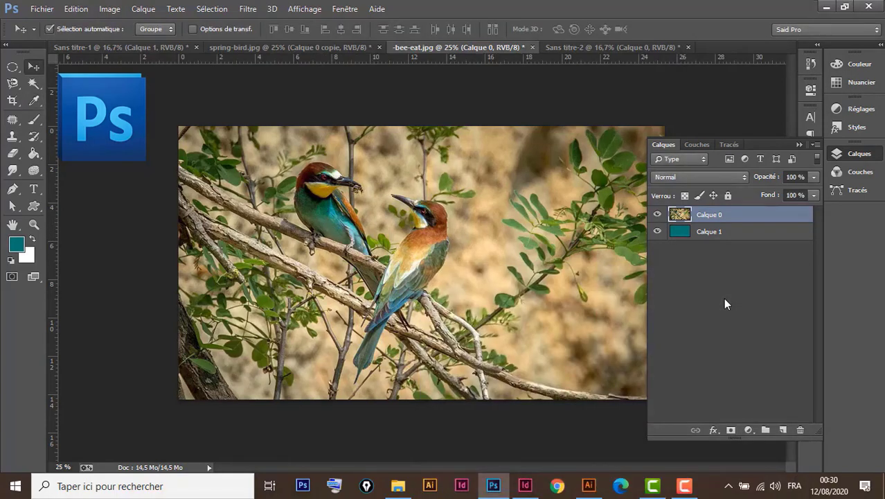
Step: Fill the Calque 1 backdrop with the dark green and check it beneath the photo
left_click(748, 233)
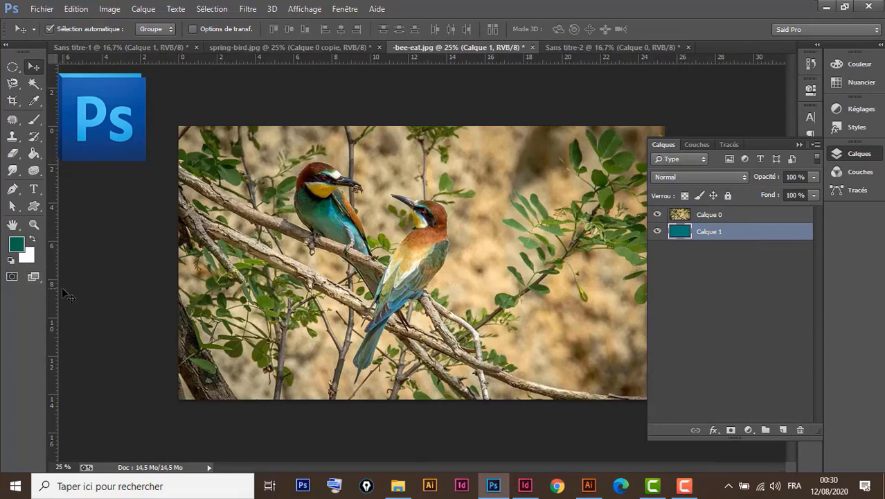
key("alt+BackSpace")
left_click(657, 214)
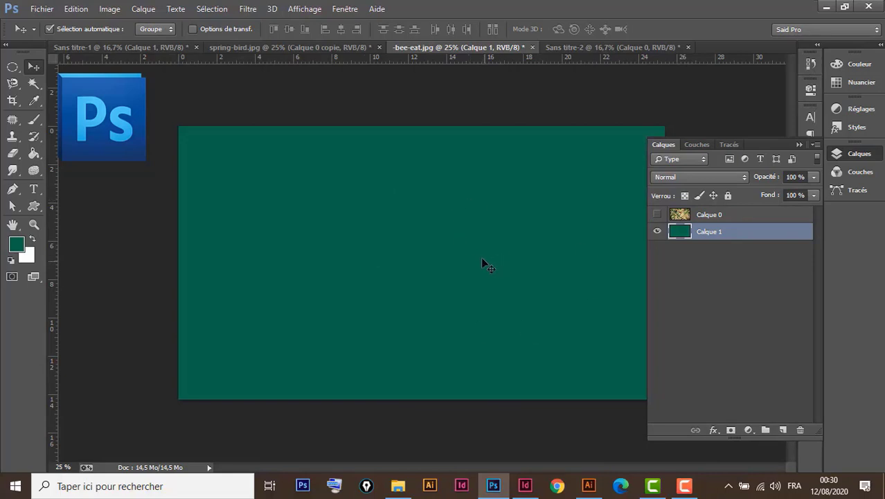
left_click(658, 214)
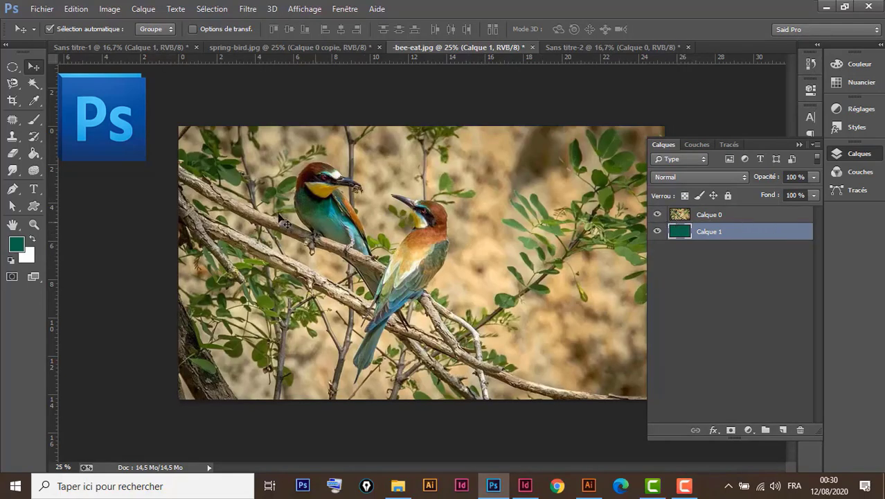
left_click(12, 67)
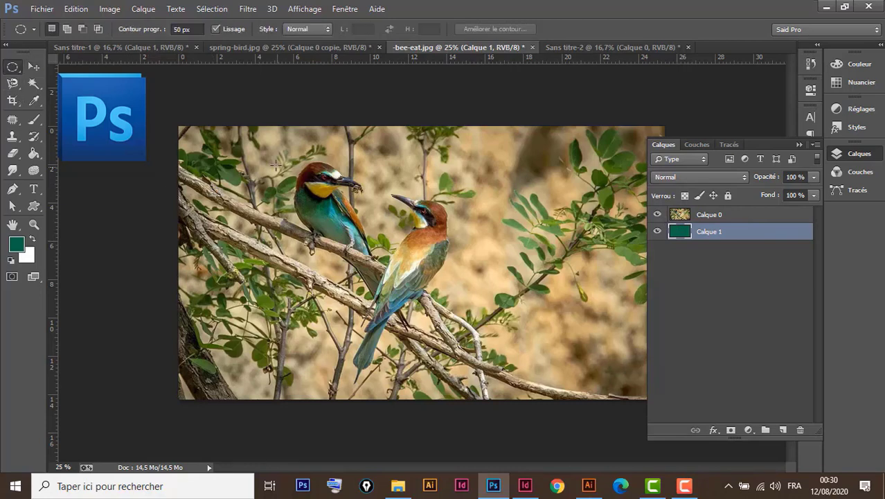
Step: Mask the bee-eater photo to a 50 px feathered oval, then return to spring-bird.jpg
left_click_drag(261, 148, 523, 378)
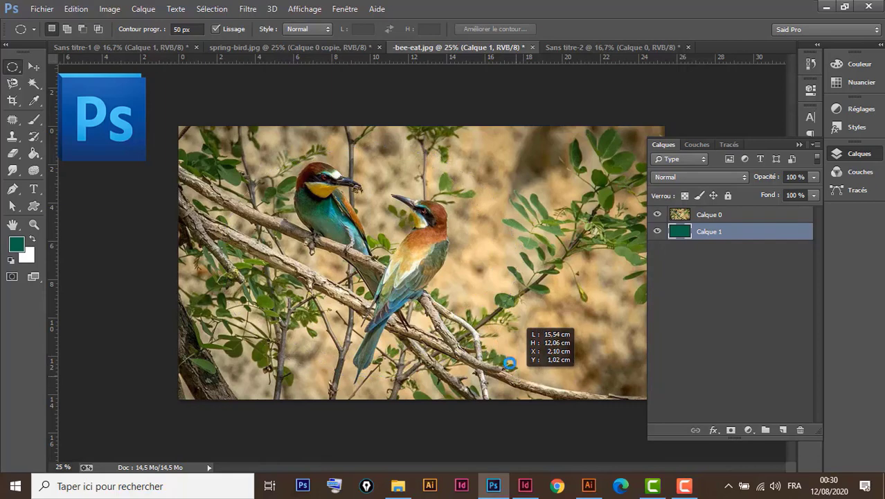
left_click_drag(523, 377, 507, 361)
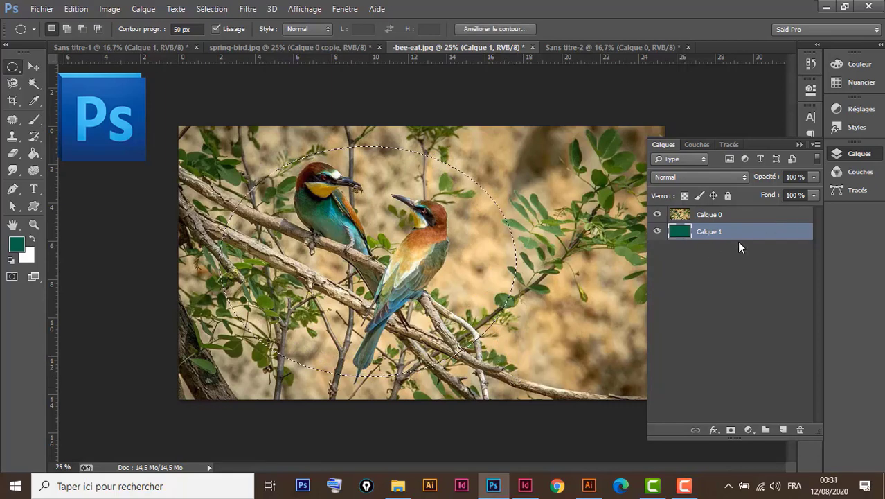
left_click(745, 220)
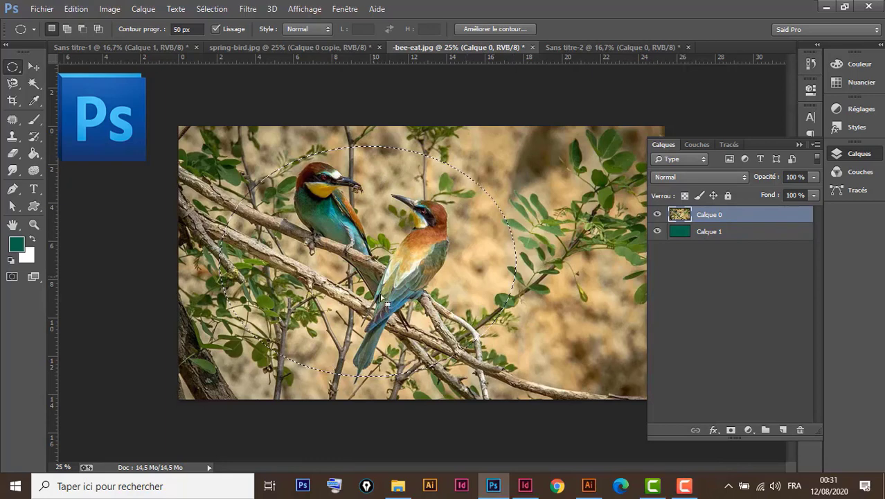
left_click(731, 430)
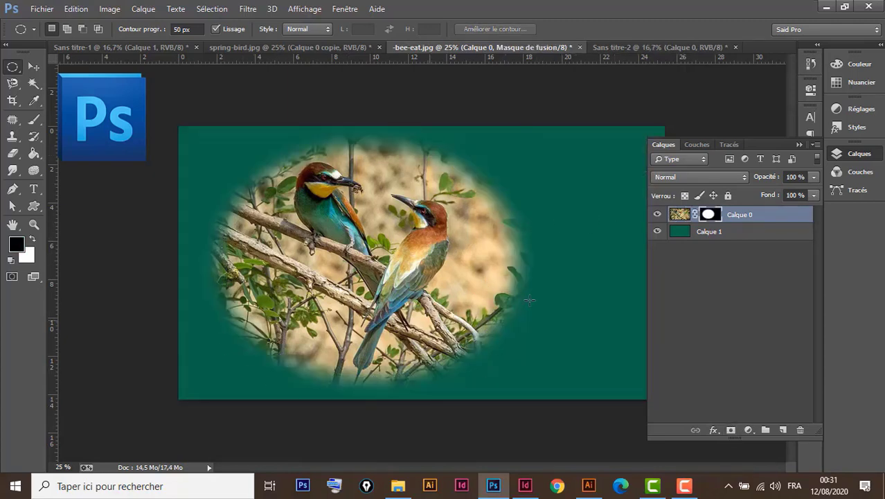
left_click(33, 67)
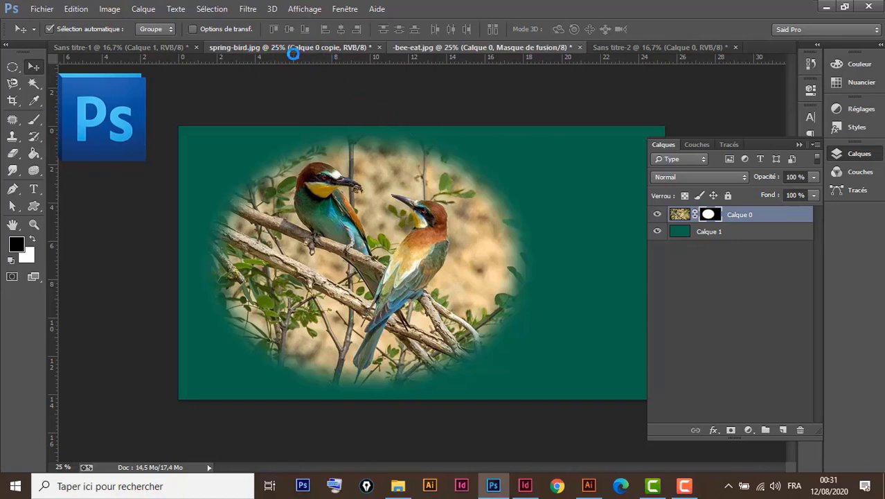
left_click(290, 48)
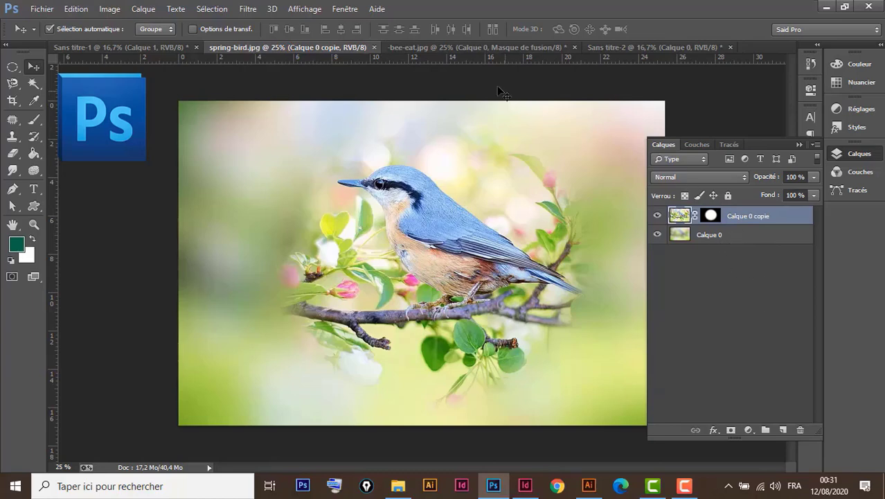
Step: Fill the Calque 1 backdrop in bee-eat.jpg with pink-red bf0453
left_click(476, 47)
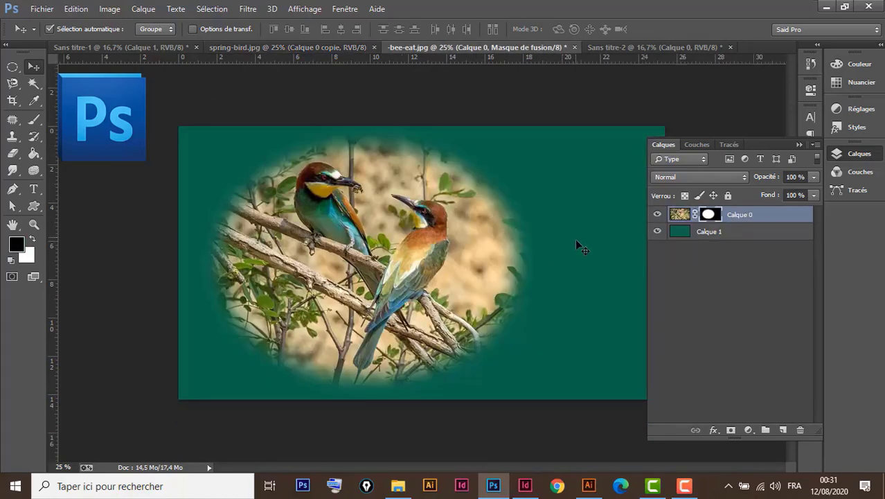
left_click(740, 235)
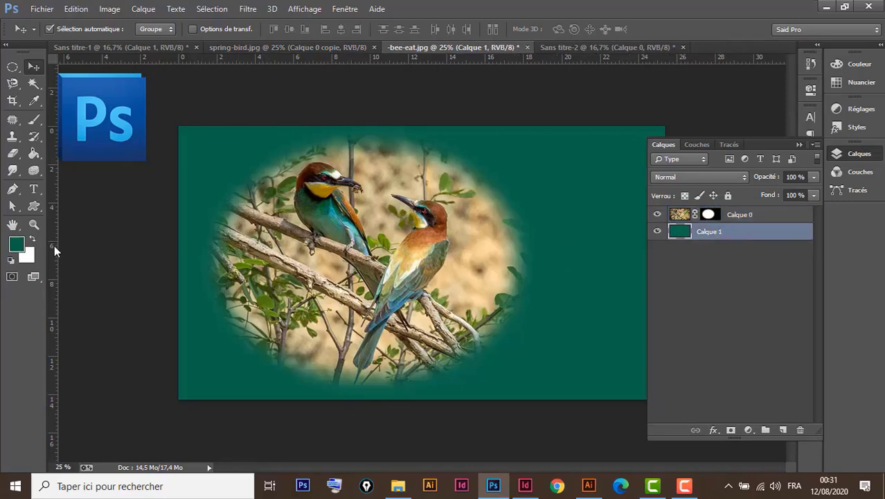
left_click(18, 244)
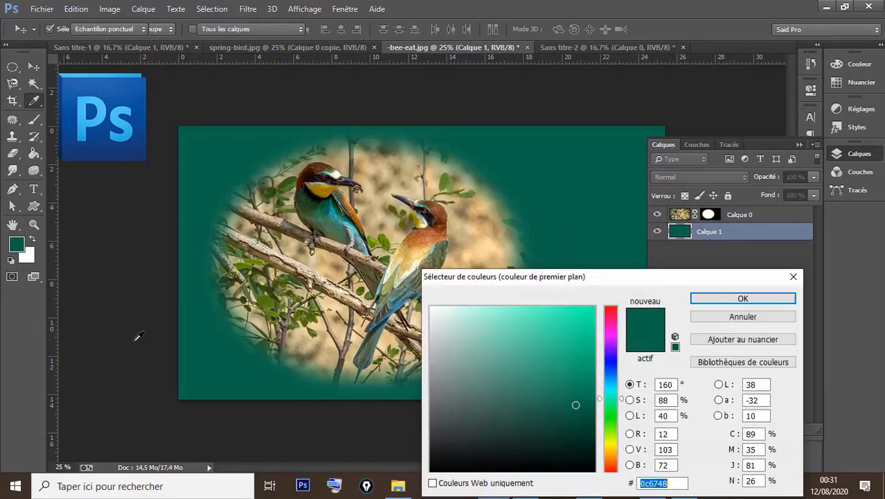
left_click(610, 317)
left_click(592, 349)
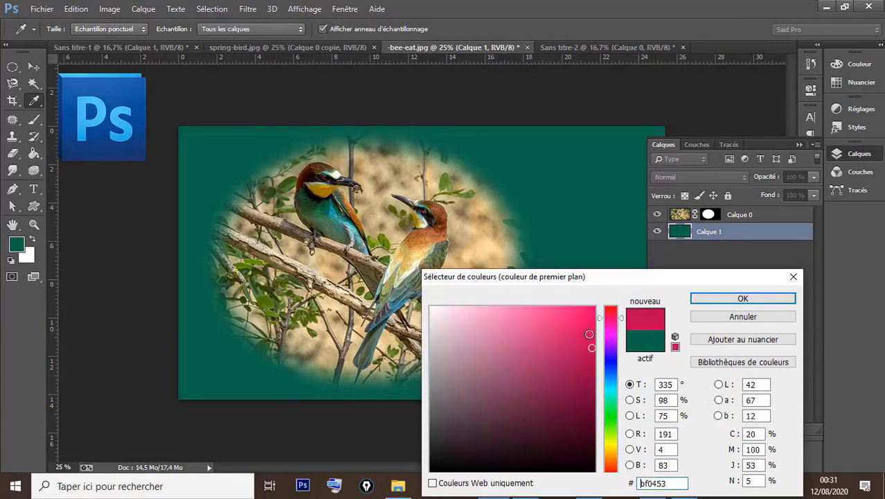
left_click(732, 300)
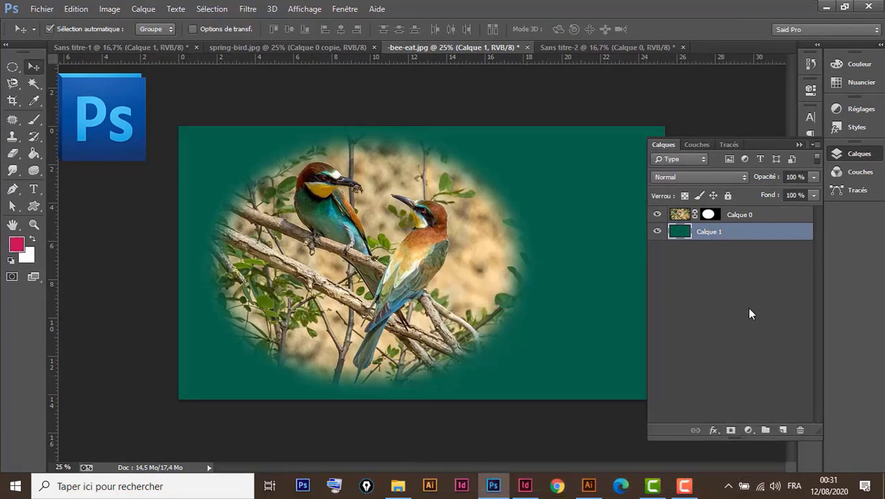
key("alt+BackSpace")
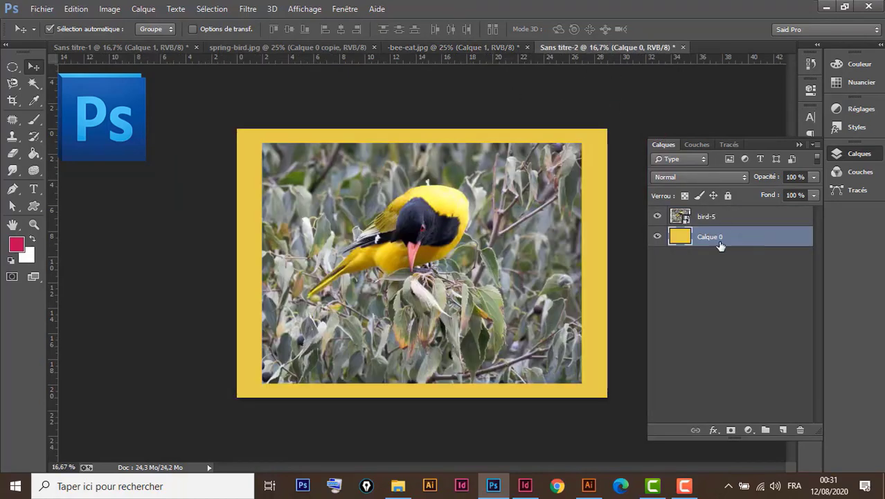
Step: Rasterize bird-5 and draw an oval selection about 17,84 × 14,66 cm around the yellow bird
left_click(13, 67)
left_click(761, 220)
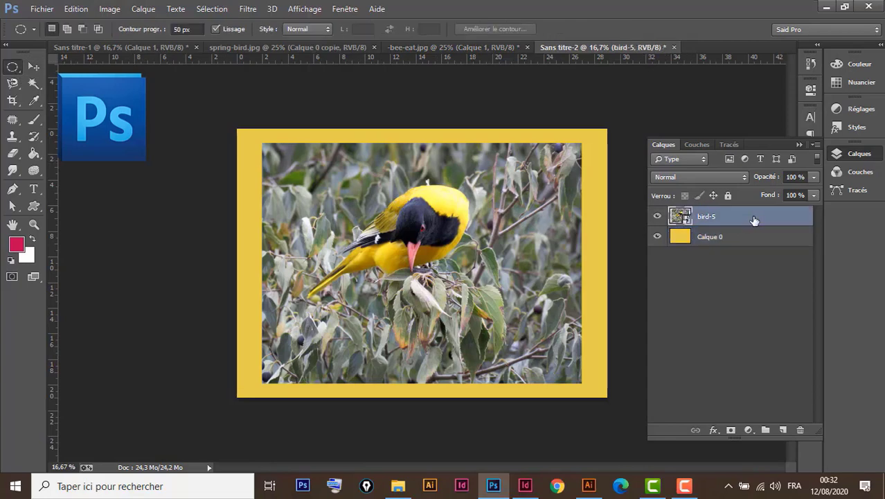
right_click(754, 219)
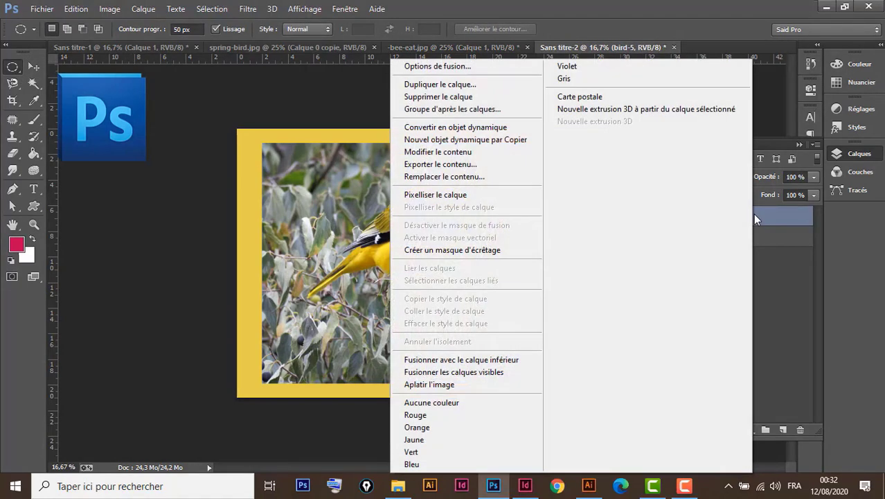
left_click(449, 197)
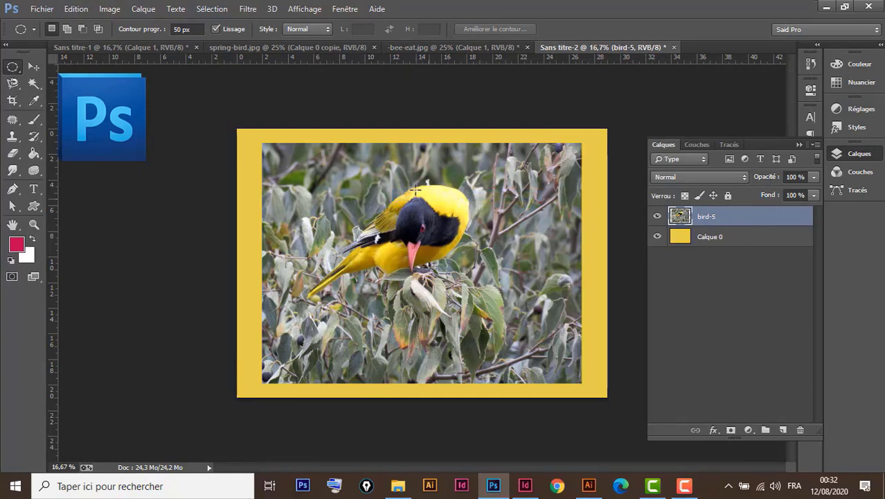
mouse_move(321, 164)
left_mouse_down()
mouse_move(529, 334)
mouse_move(509, 336)
left_mouse_up()
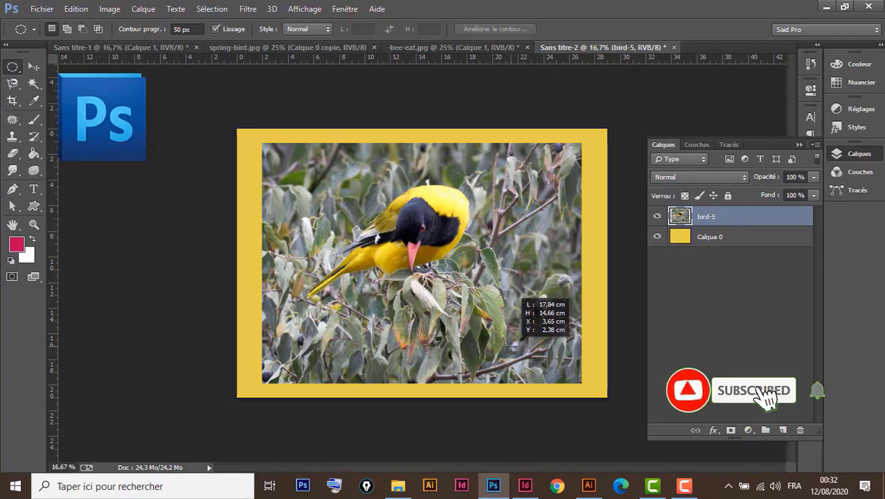
left_click_drag(509, 335, 522, 348)
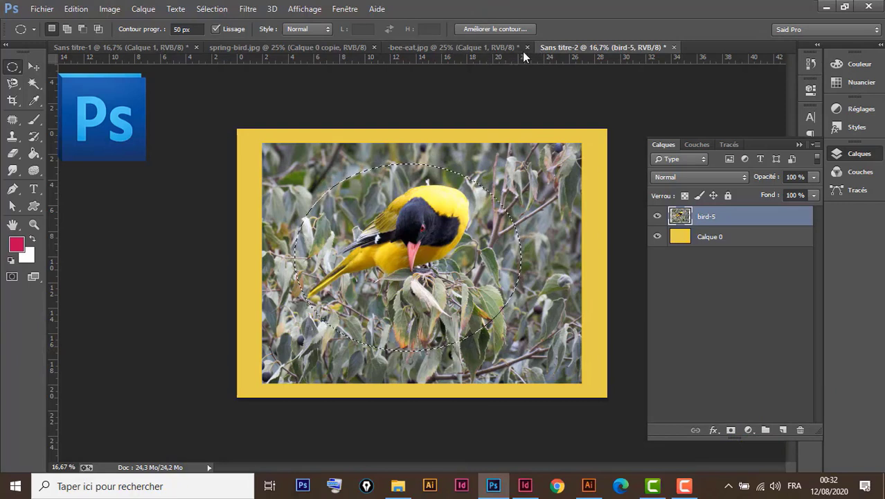
Step: Feather the oval selection's edge to about 45.4 px with Améliorer le contour
left_click(490, 28)
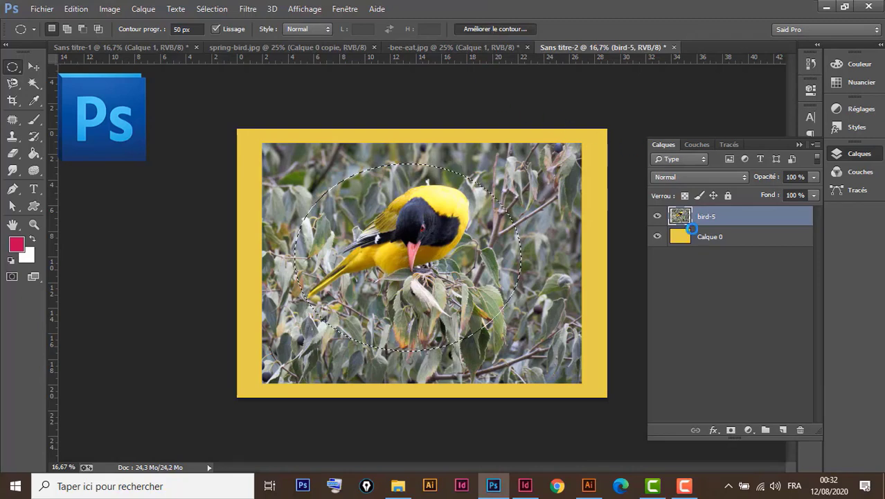
left_click_drag(695, 64, 721, 107)
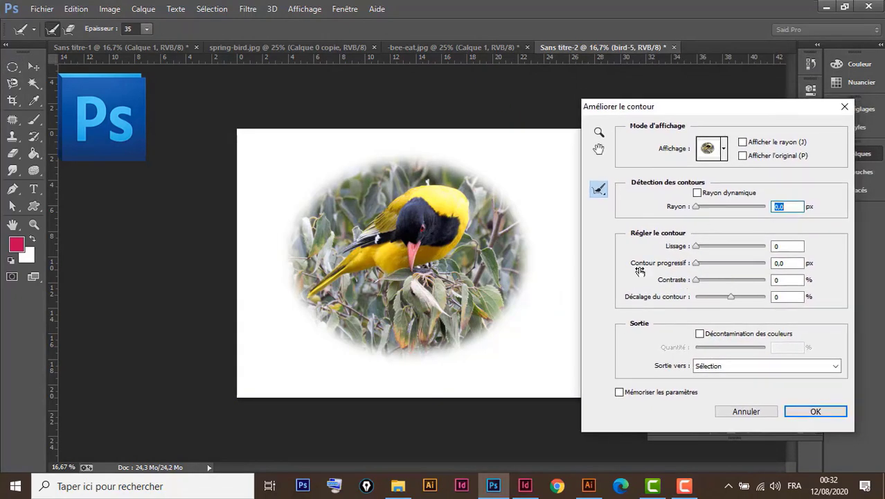
left_click_drag(696, 267, 733, 275)
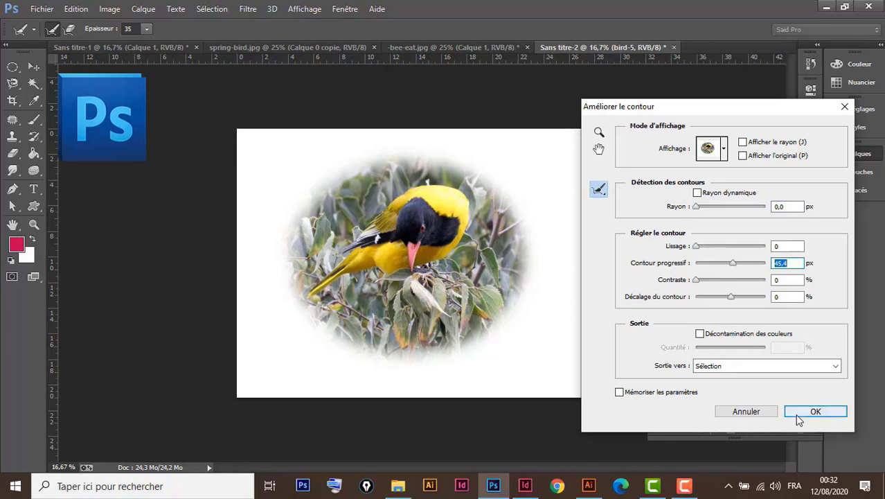
left_click(810, 413)
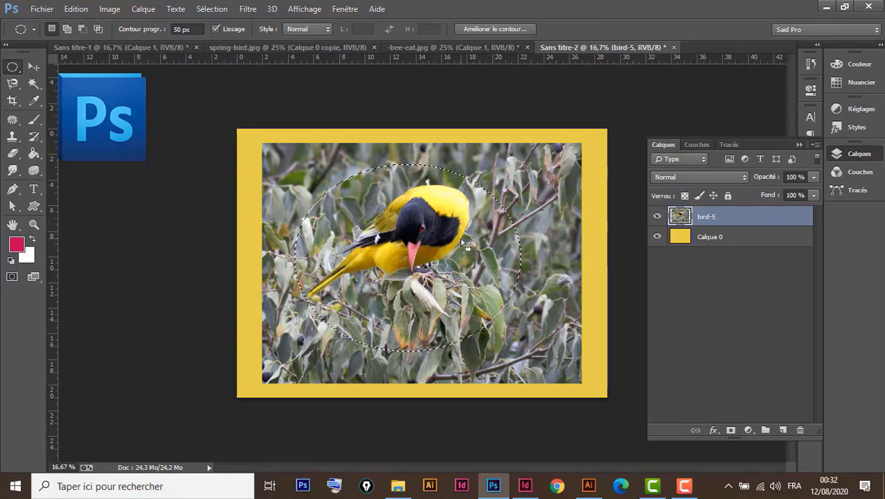
Step: Invert the selection, delete the photo outside the feathered oval, then deselect and nudge the bird
left_click(212, 9)
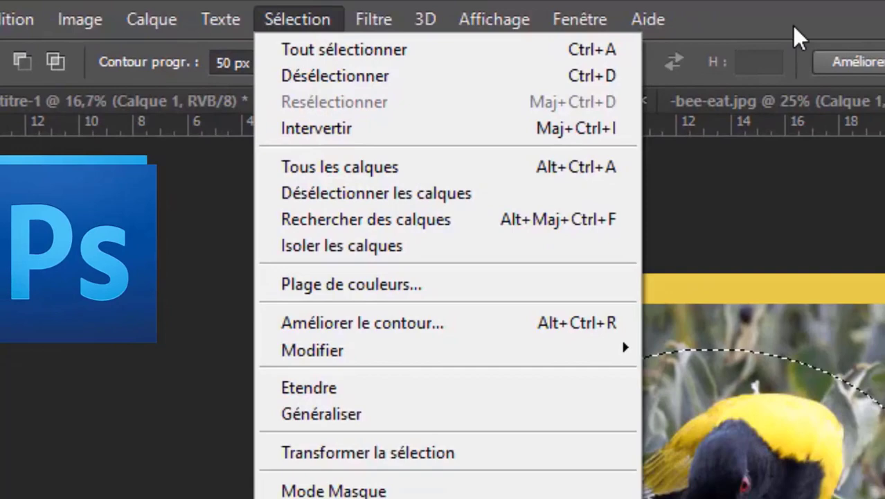
left_click(493, 10)
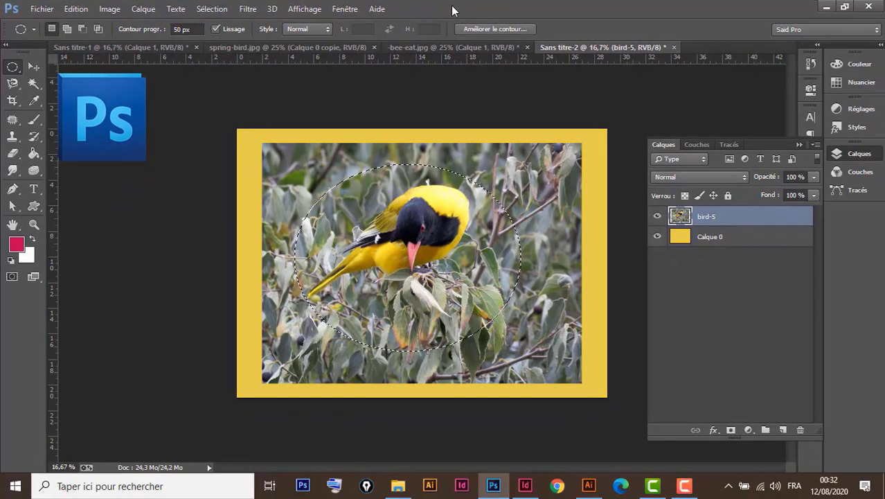
key("ctrl+shift+i")
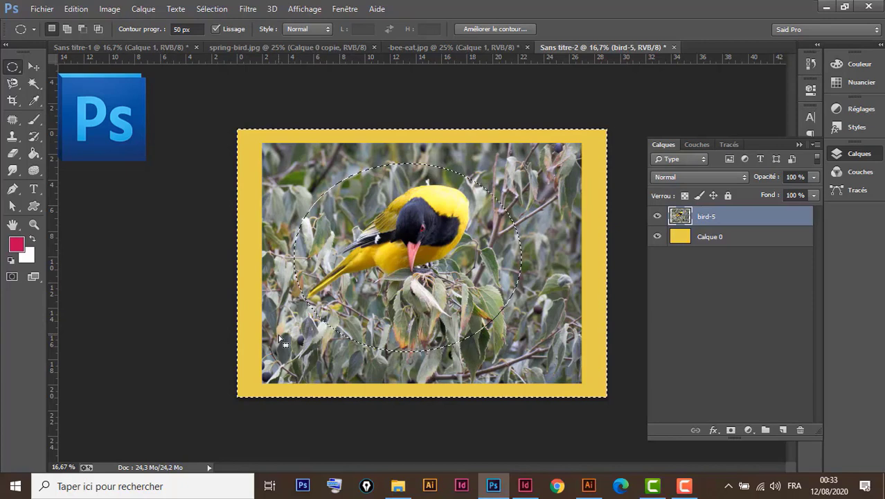
key("Delete")
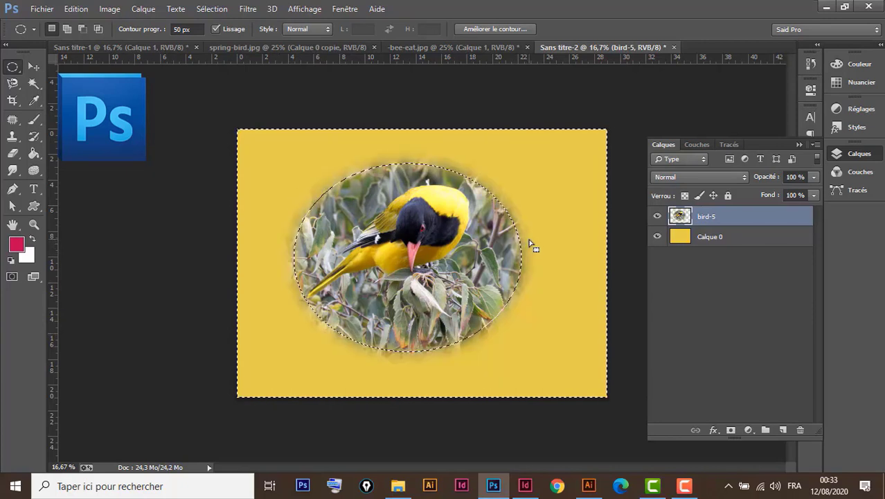
left_click(33, 66)
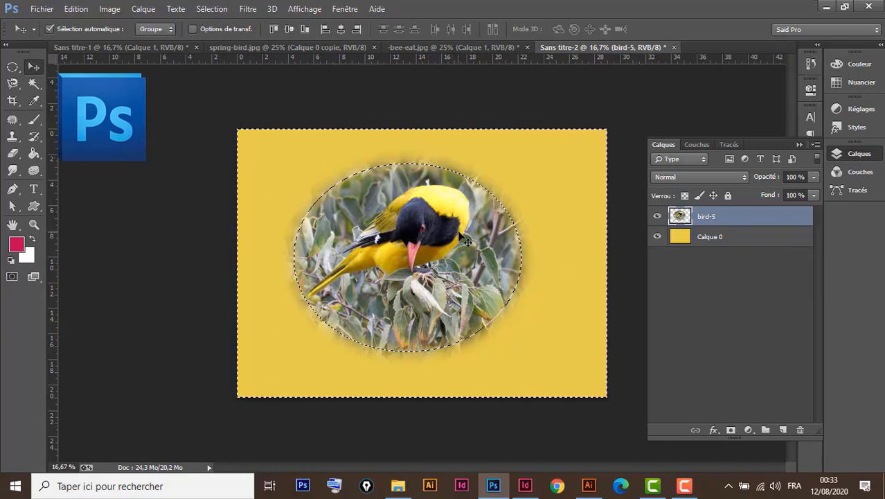
key("ctrl+d")
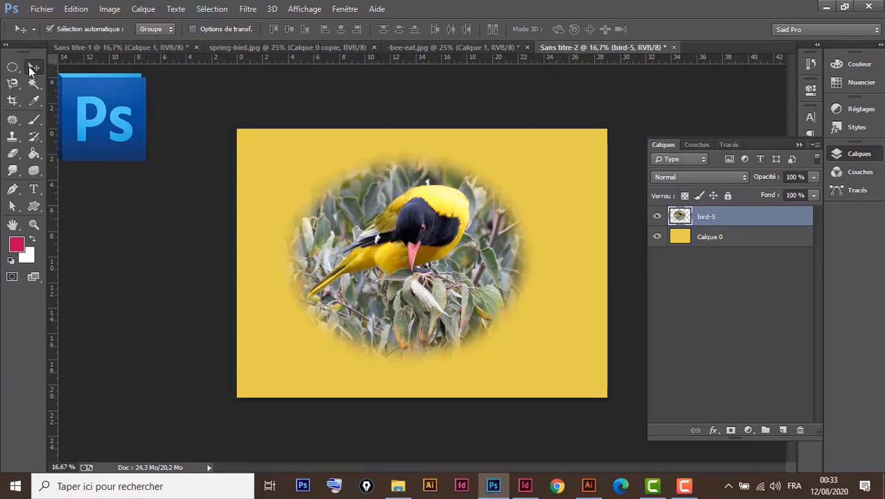
left_click_drag(438, 241, 442, 254)
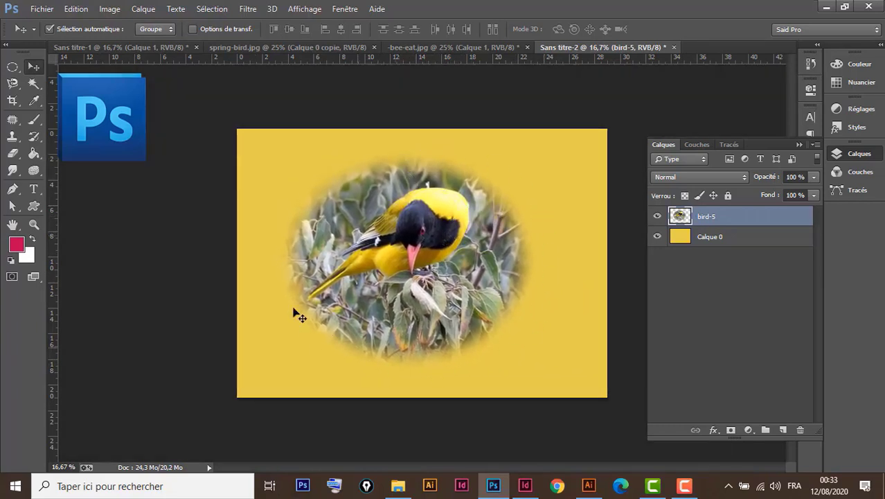
Step: Fill Photoshop's Calque 0 background with pale yellow F8EF69, then bring the InDesign document forward
left_click(747, 243)
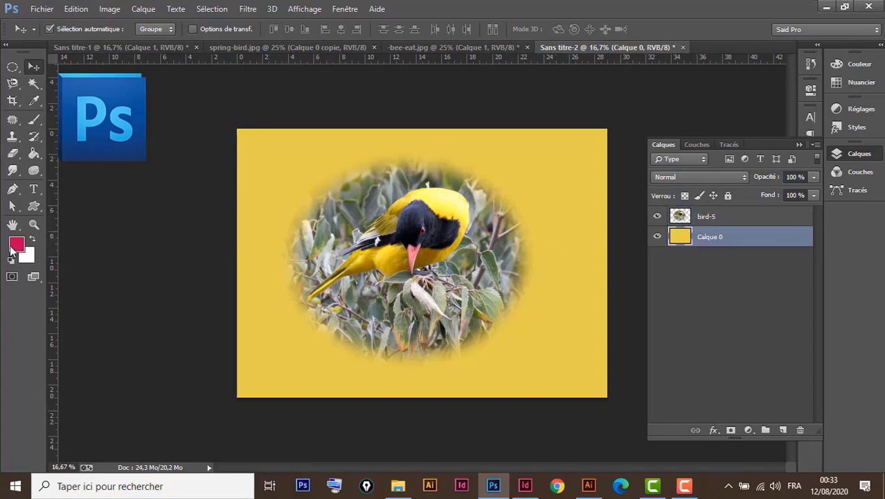
key("alt+BackSpace")
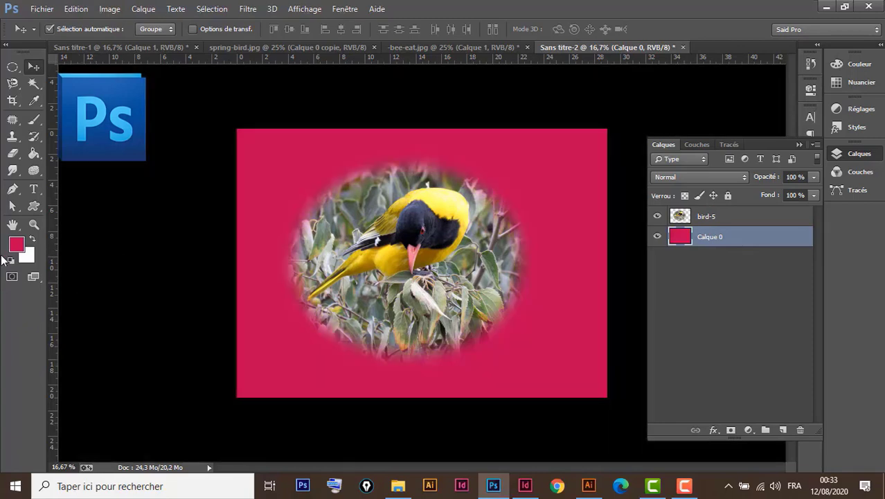
left_click(14, 248)
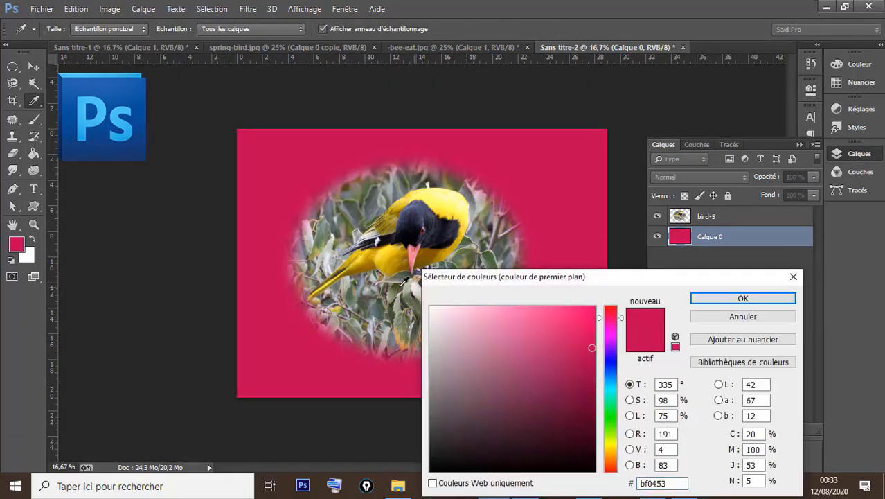
left_click(489, 259)
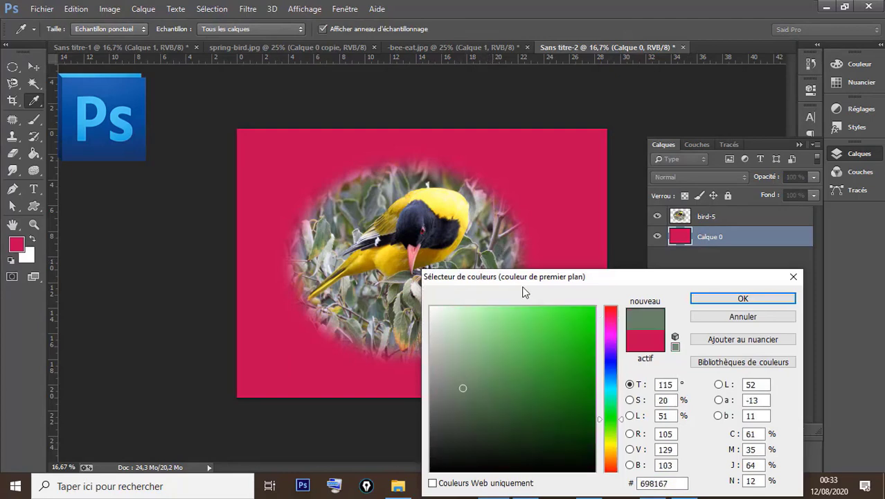
left_click(450, 200)
left_click_drag(544, 279, 537, 294)
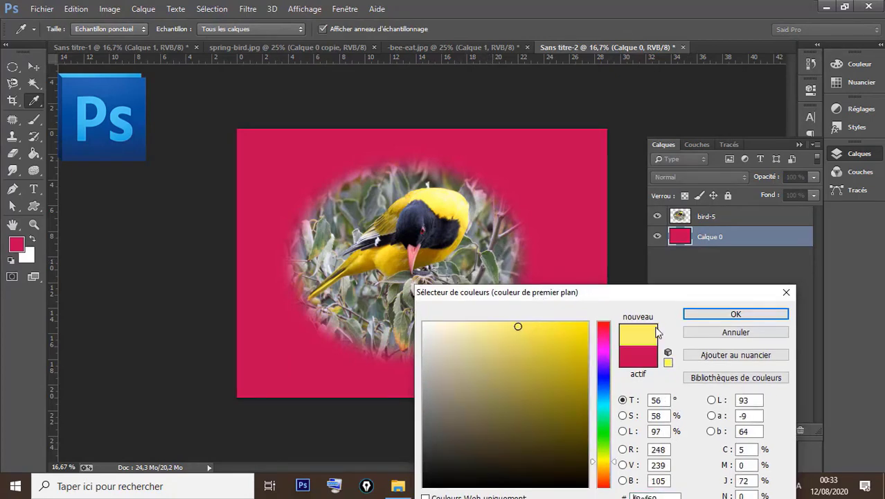
left_click(720, 314)
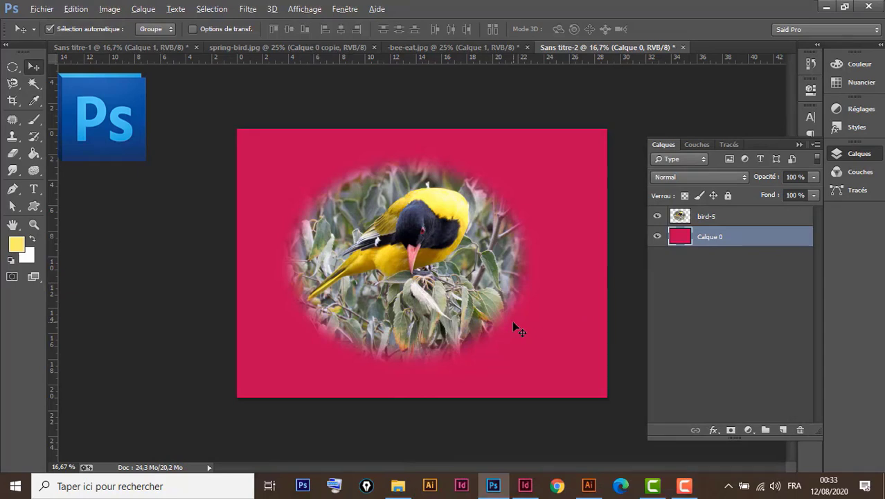
key("alt+BackSpace")
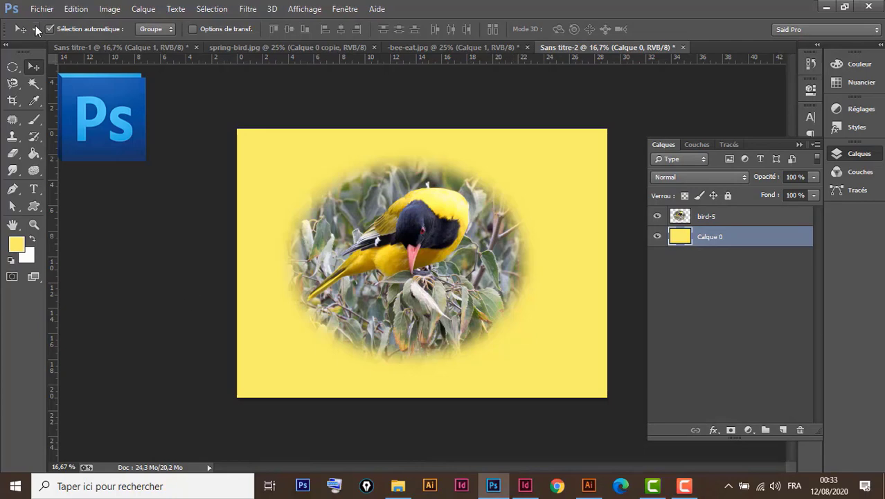
left_click(706, 216)
left_click(525, 485)
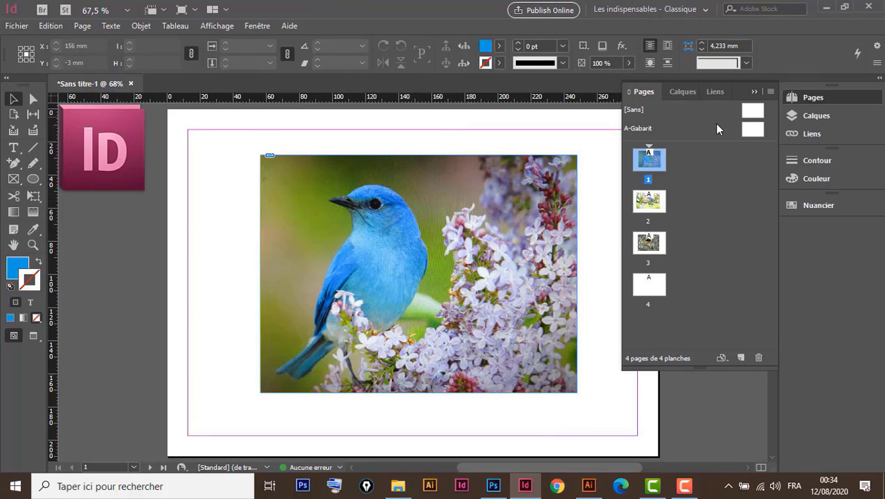
Step: Draw a full-page rectangle with a red fill on the A-Gabarit master
double_click(641, 128)
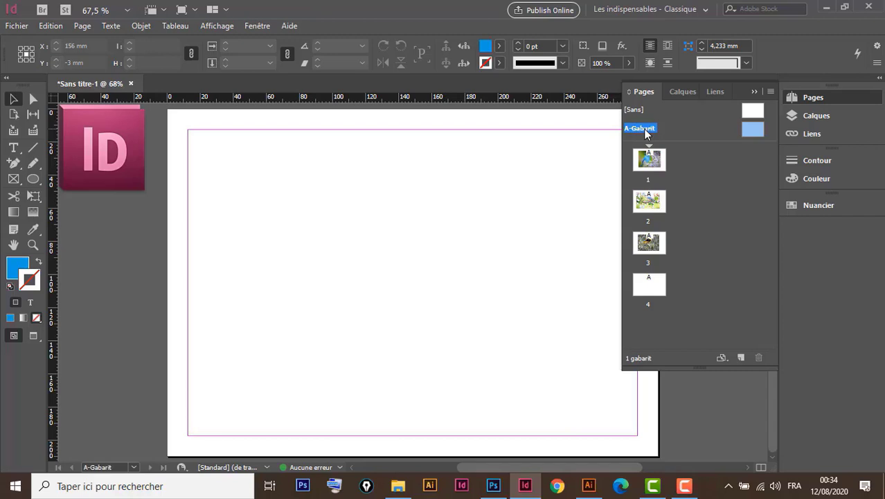
left_click(11, 269)
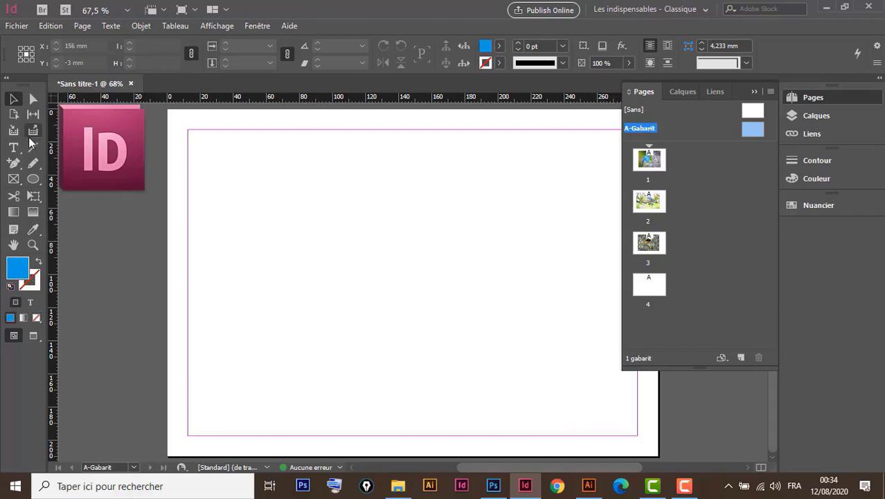
key("m")
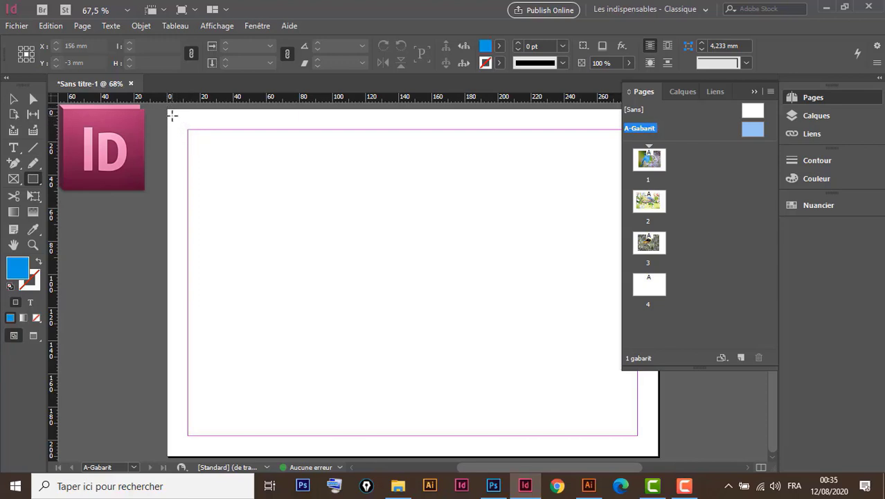
mouse_move(172, 114)
left_mouse_down()
mouse_move(229, 174)
mouse_move(657, 451)
left_mouse_up()
left_click(386, 186)
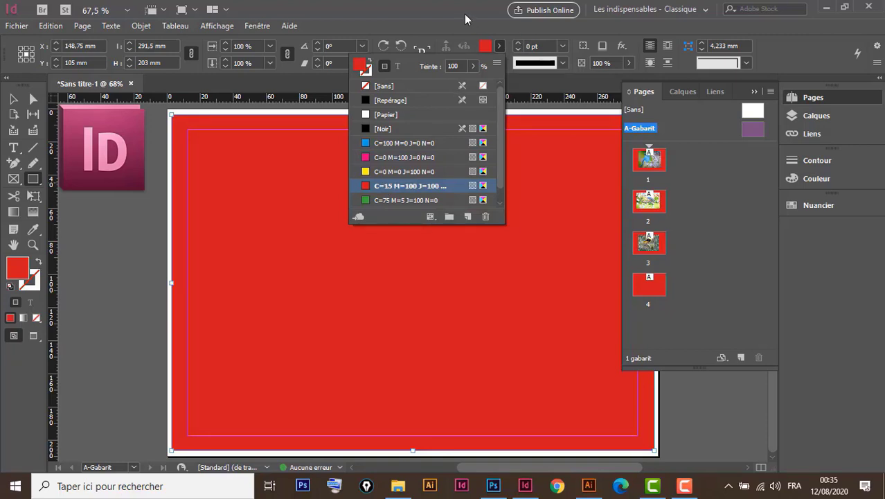
Step: Return to page 1 and select the bird image frame
left_click(655, 162)
double_click(657, 162)
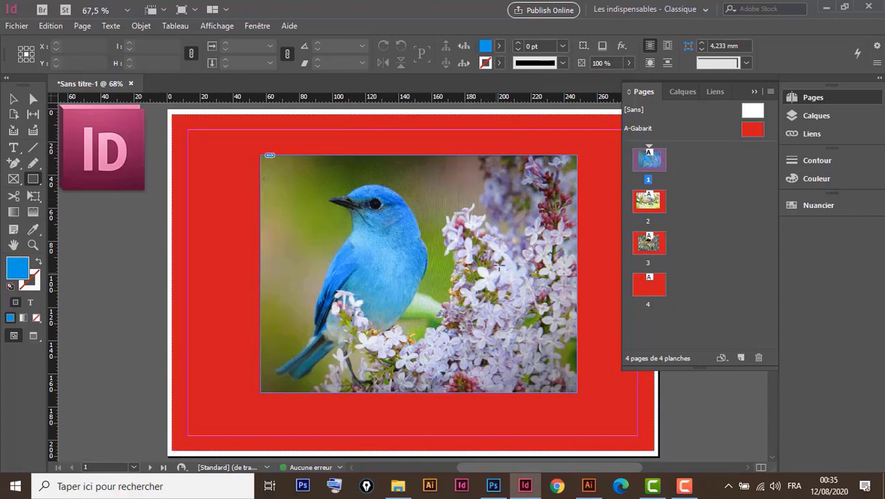
left_click(17, 98)
left_click(504, 247)
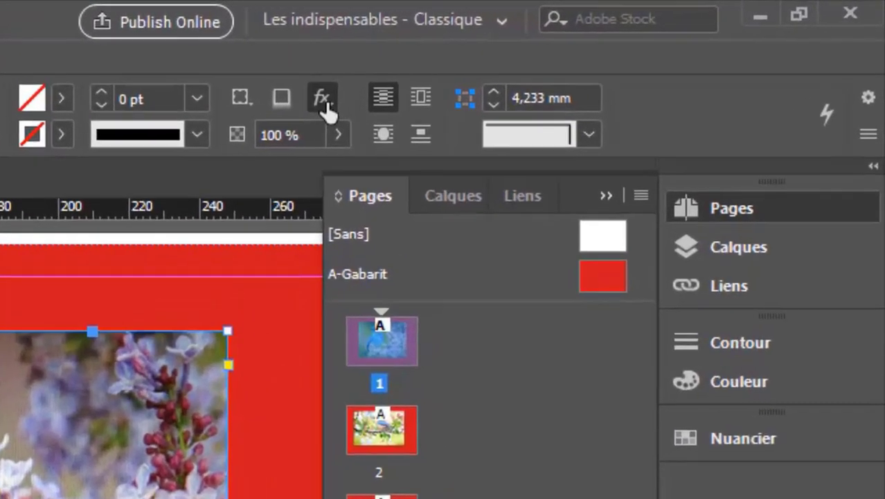
Step: Browse the fx effects list and Object menu without applying anything
left_click(622, 46)
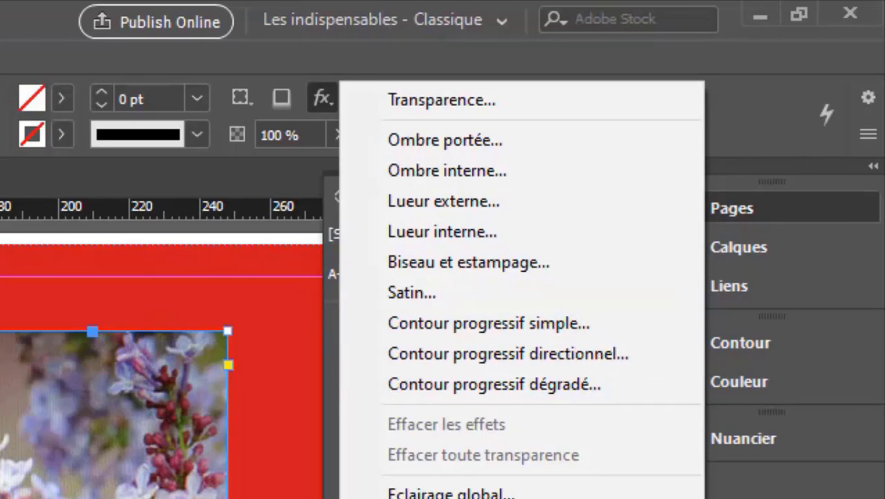
key("Escape")
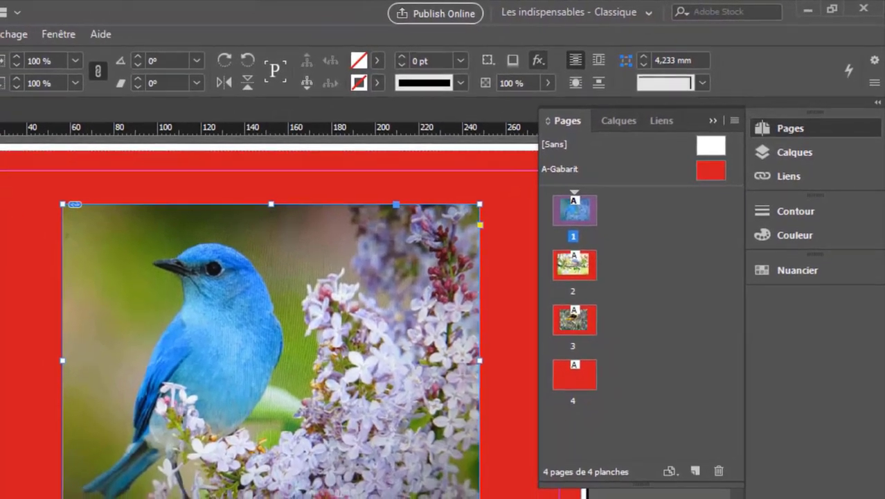
left_click(37, 29)
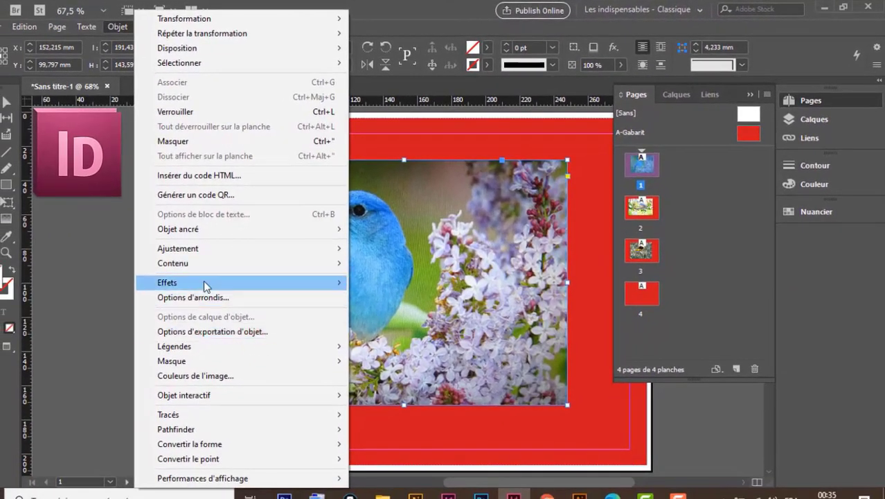
mouse_move(239, 282)
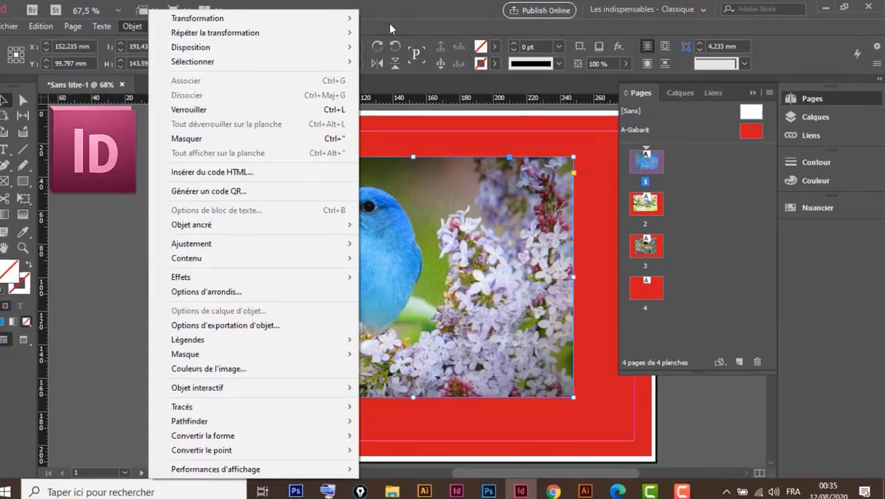
left_click(408, 16)
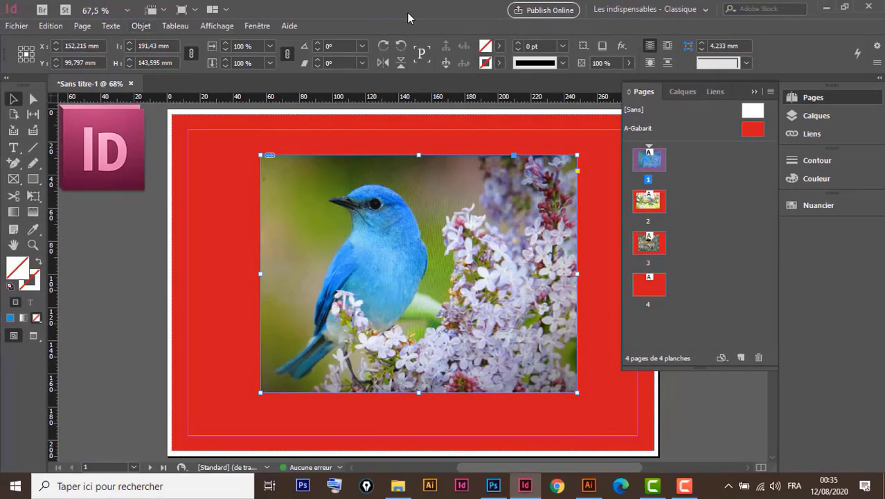
Step: In the Effects panel, keep the bird photo at Normal blend mode and 100% opacity, then close it
left_click(261, 28)
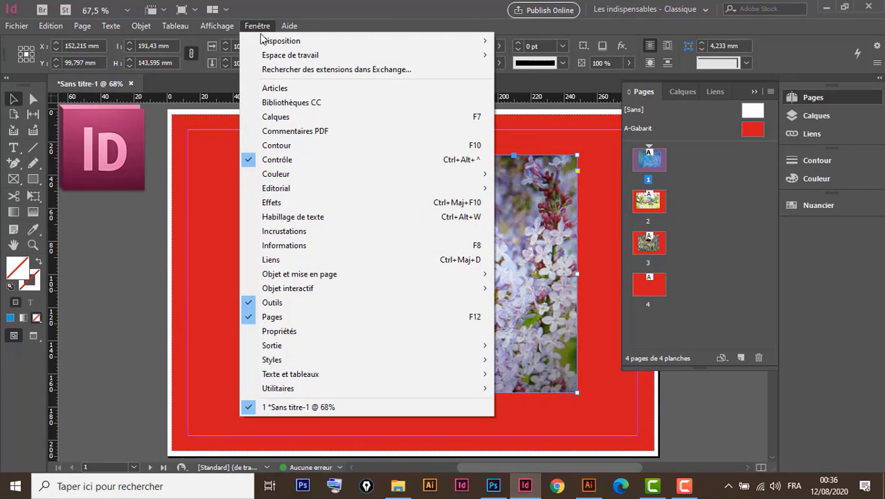
left_click(298, 205)
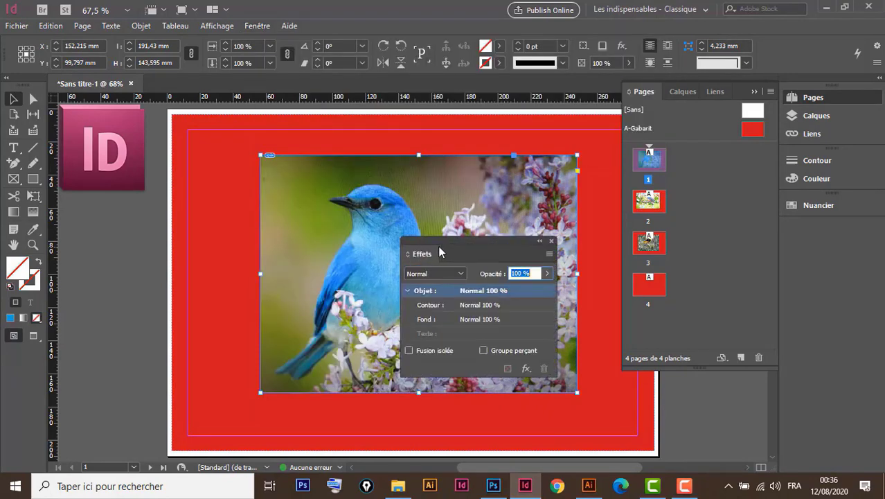
mouse_move(474, 245)
left_mouse_down()
mouse_move(195, 165)
mouse_move(178, 169)
left_mouse_up()
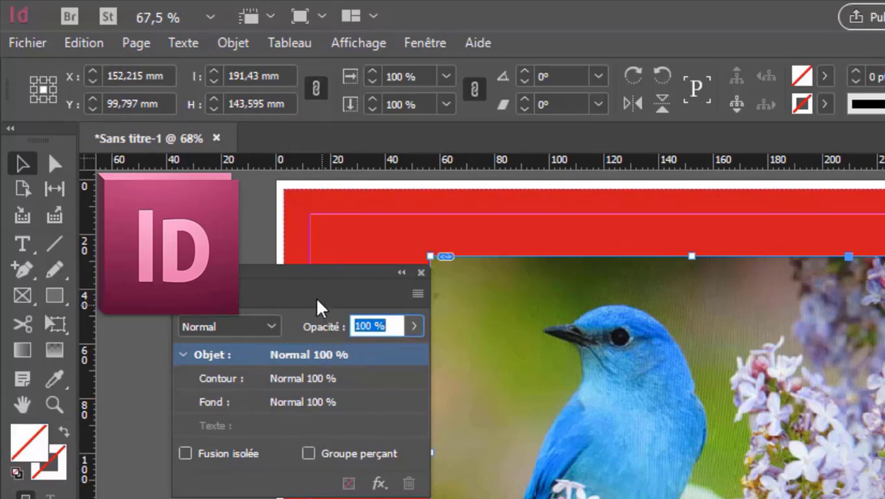
left_click_drag(312, 283, 321, 279)
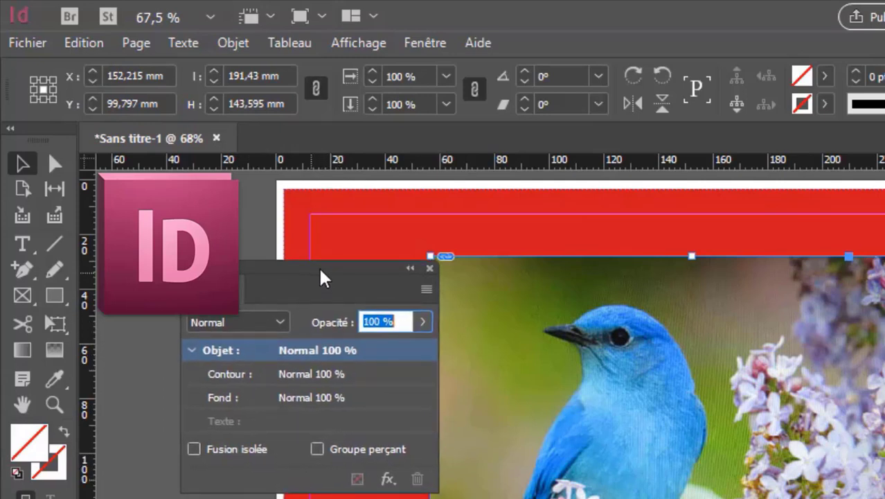
left_click(283, 330)
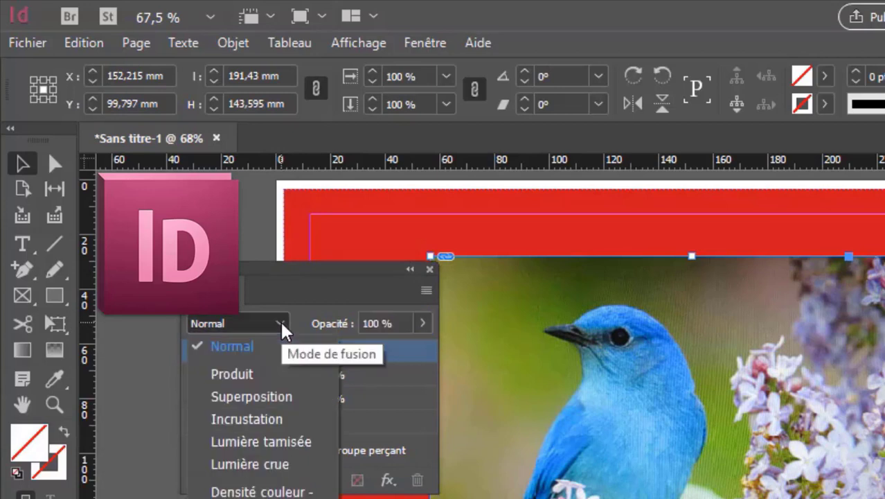
left_click(283, 330)
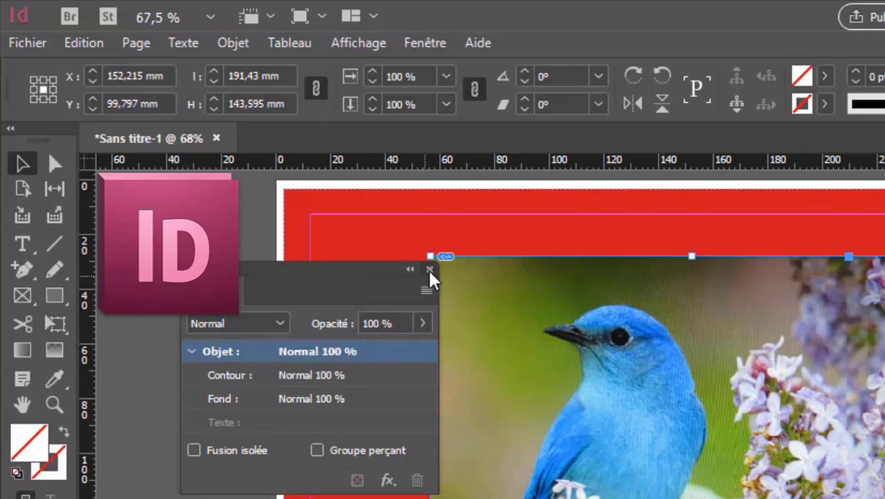
left_click(429, 269)
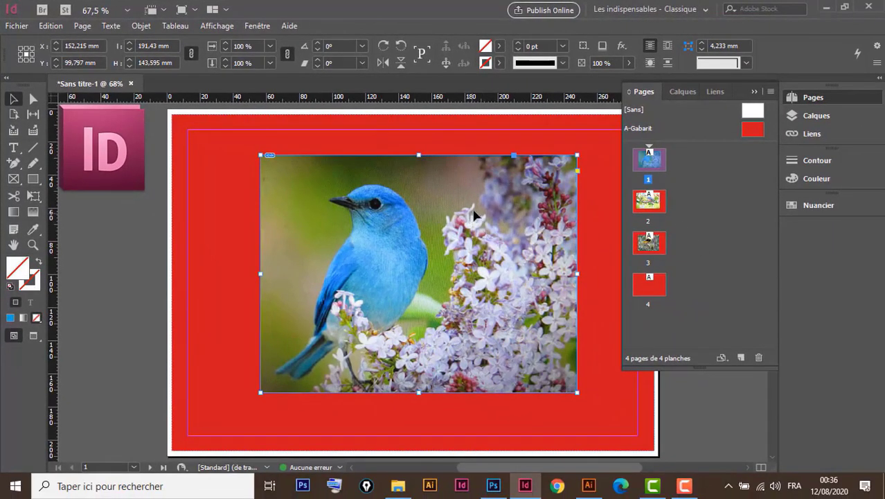
left_click(622, 46)
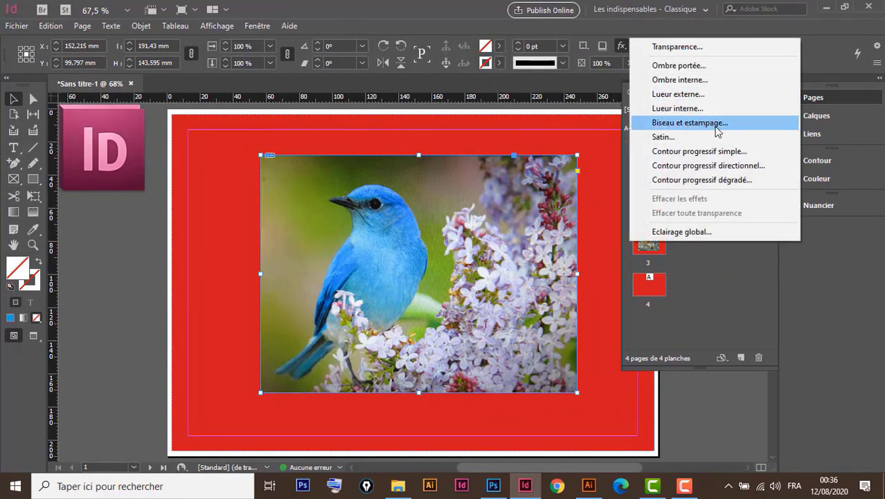
Step: Apply a Basic Feather to the bird photo and widen it to 28 mm
left_click(723, 152)
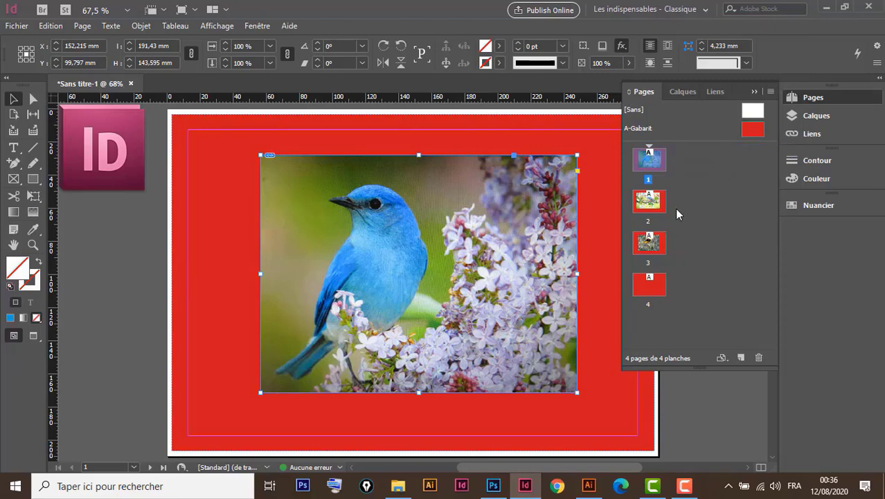
key("ctrl+alt+m")
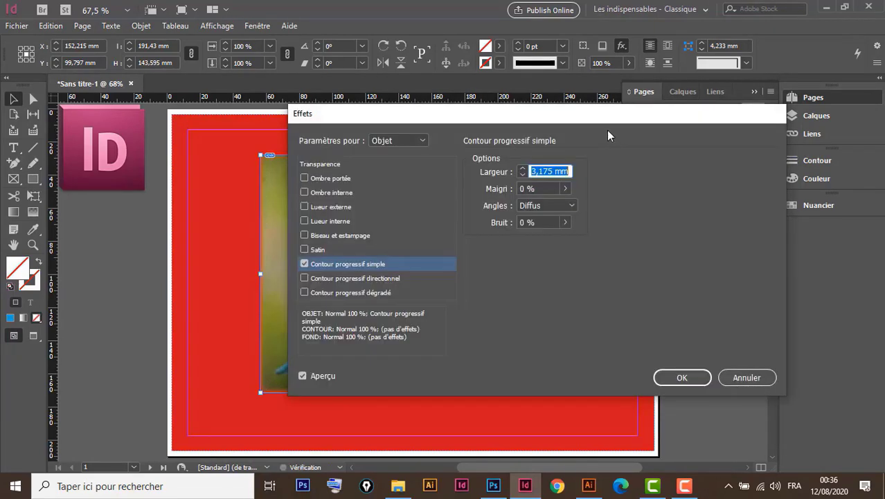
mouse_move(597, 118)
left_mouse_down()
mouse_move(493, 244)
mouse_move(655, 280)
mouse_move(760, 205)
left_mouse_up()
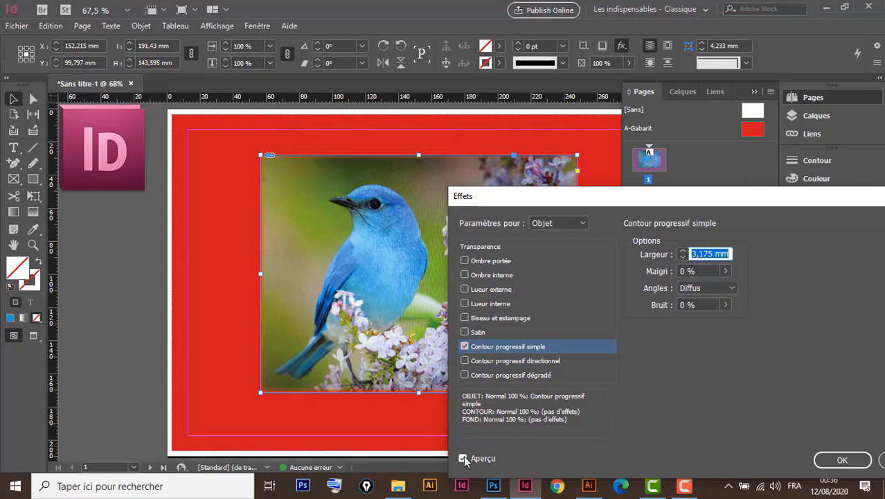
left_click(683, 254)
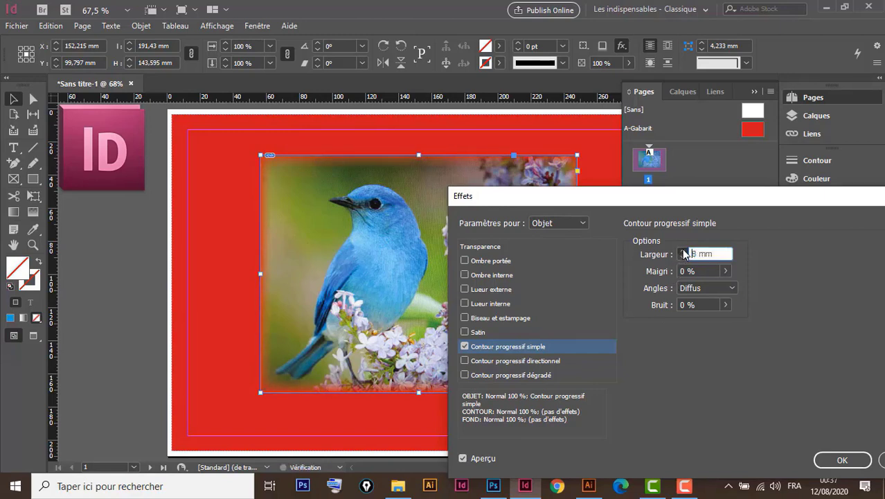
left_click(682, 254)
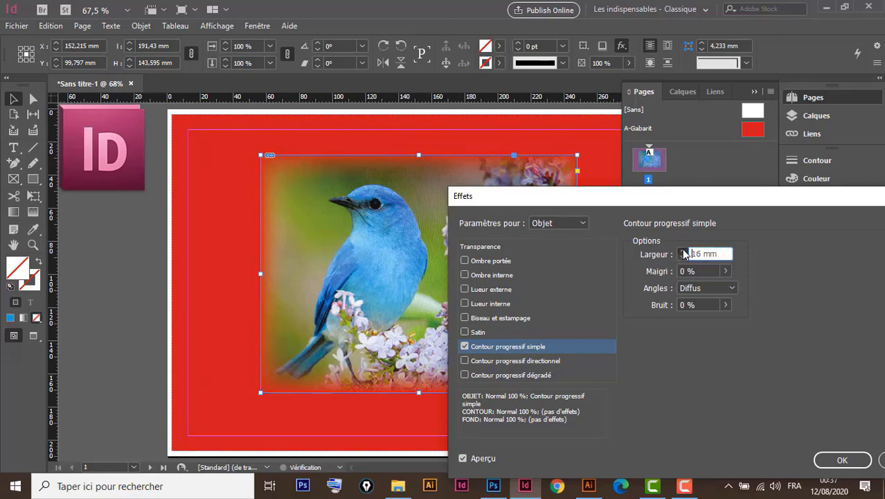
left_click(682, 254)
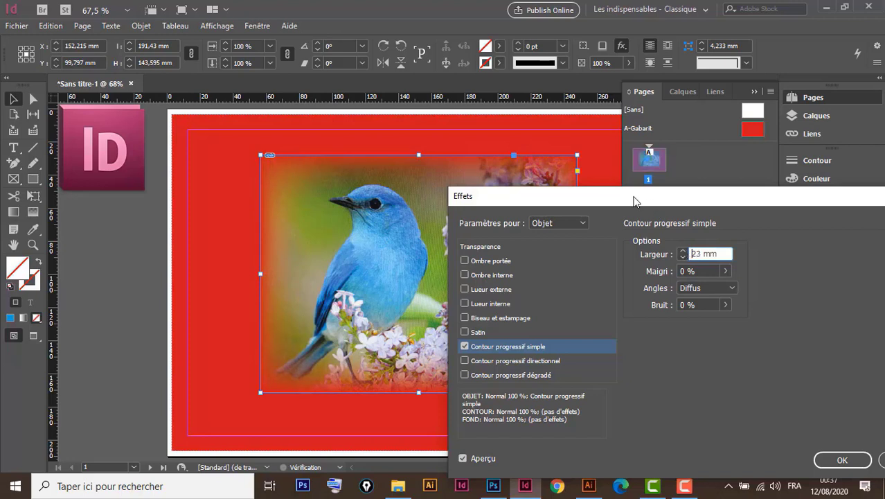
left_click_drag(632, 197, 799, 191)
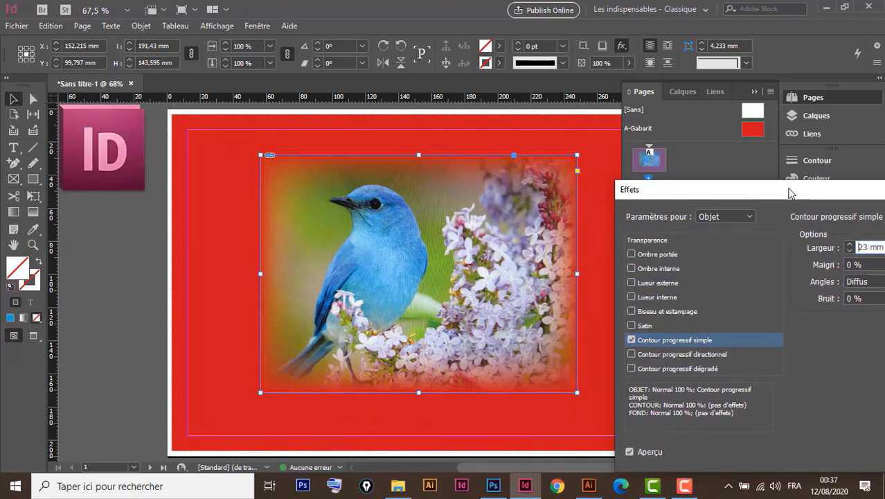
left_click_drag(841, 189, 713, 184)
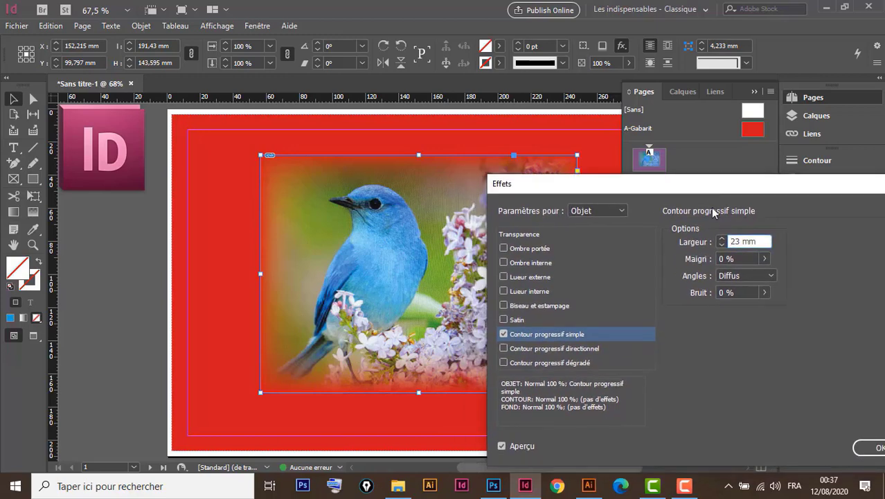
left_click(721, 238)
left_click(722, 239)
left_click(722, 238)
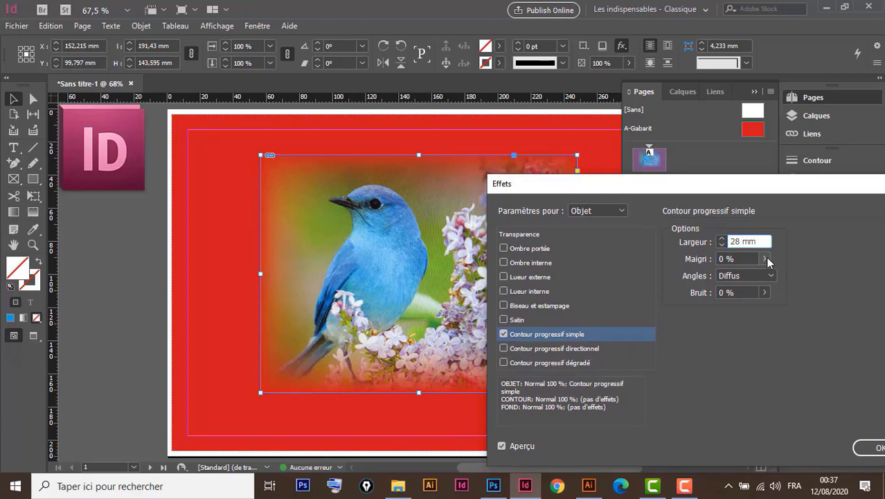
Step: Set the feather choke to 3% and, after trying Sharp and Rounded, Diffused corners
left_click(766, 258)
mouse_move(704, 277)
left_mouse_down()
mouse_move(720, 277)
mouse_move(700, 284)
mouse_move(724, 289)
mouse_move(700, 288)
left_mouse_up()
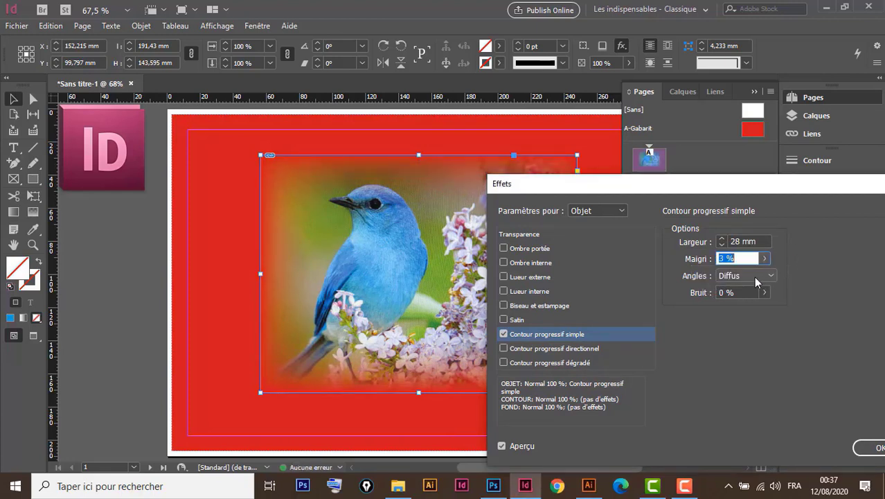
left_click(770, 276)
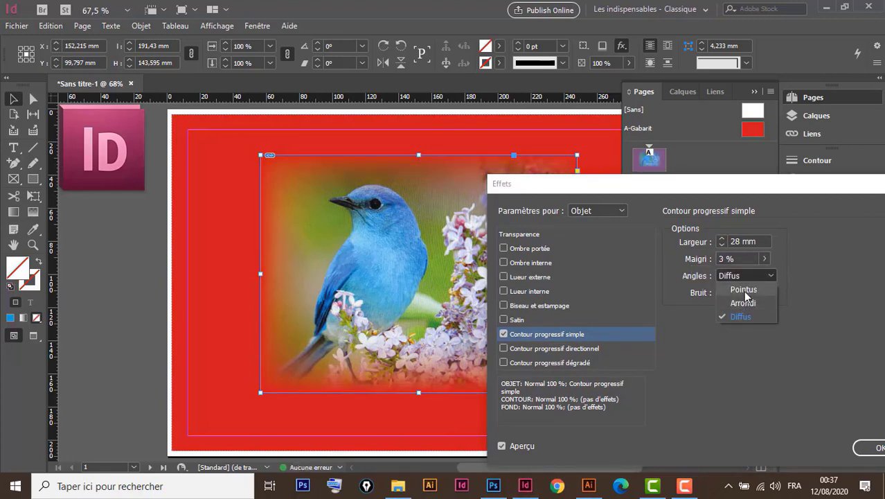
left_click(744, 289)
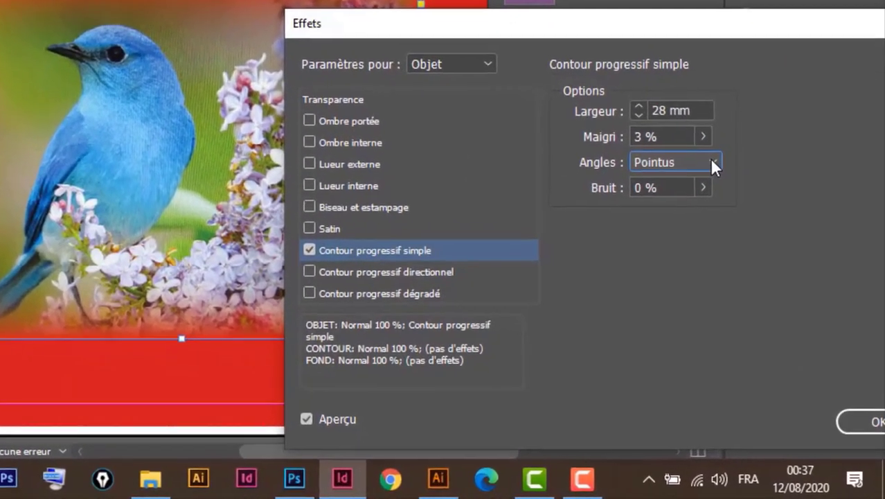
left_click(770, 275)
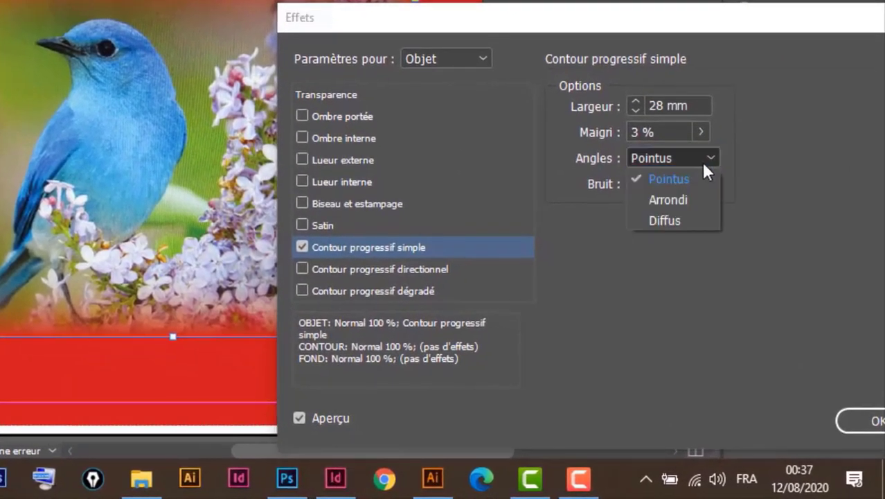
left_click(668, 200)
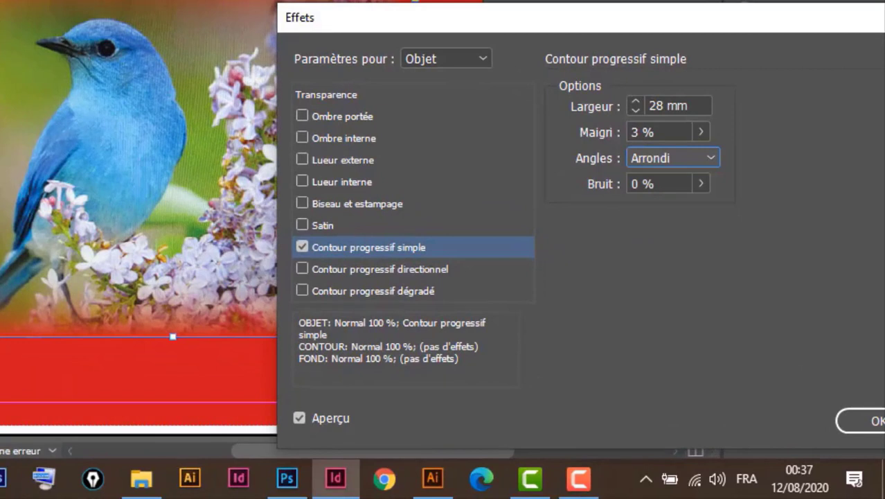
left_click(707, 158)
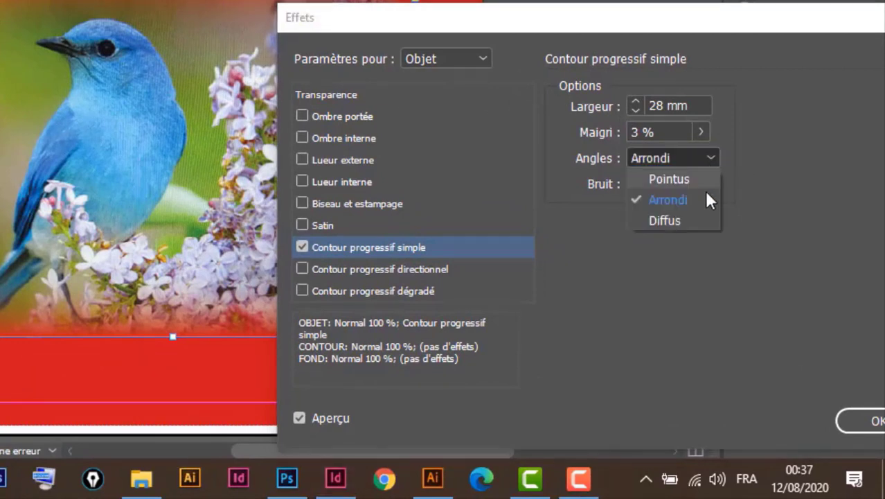
left_click(670, 219)
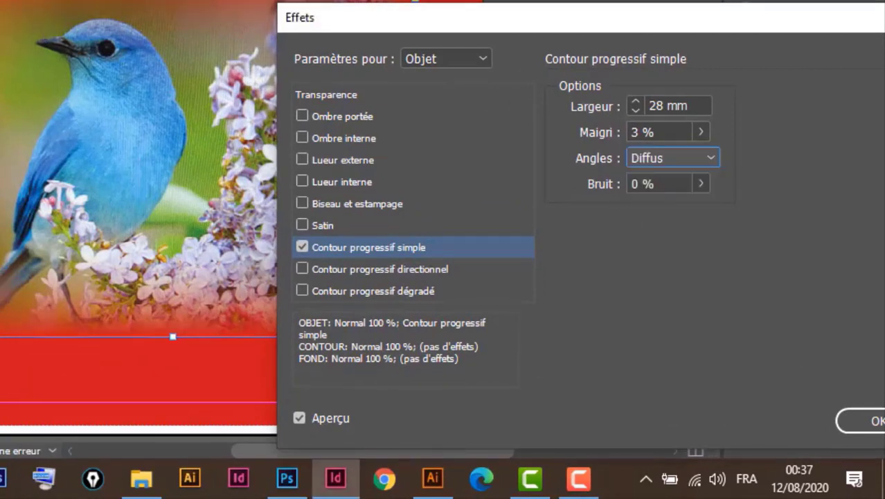
left_click(700, 182)
Step: Test edge noise up to 100%, reset it to 0%, and confirm the 28 mm feather
mouse_move(600, 206)
left_mouse_down()
mouse_move(670, 220)
mouse_move(743, 291)
left_mouse_up()
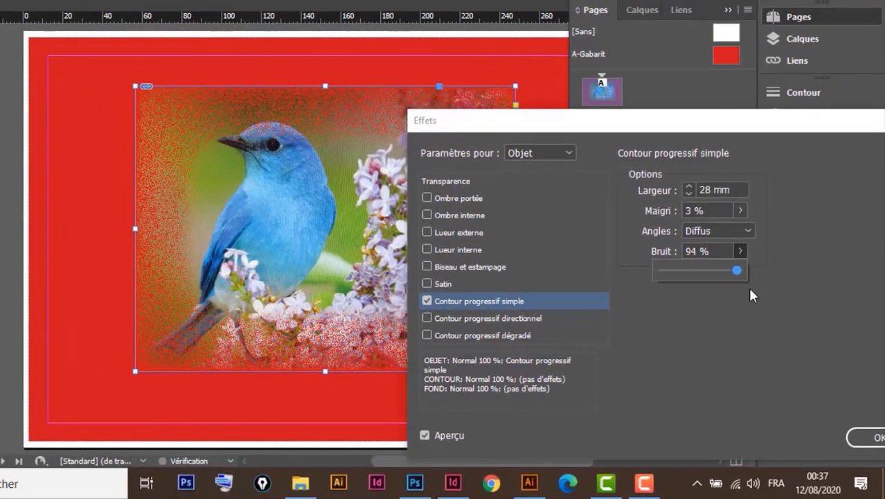
left_click_drag(742, 291, 756, 290)
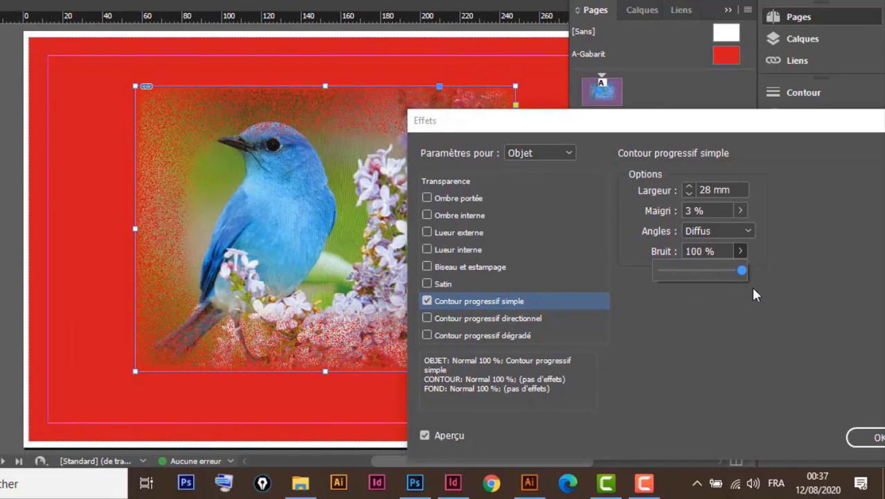
left_click_drag(756, 292, 744, 288)
left_click_drag(444, 120, 586, 131)
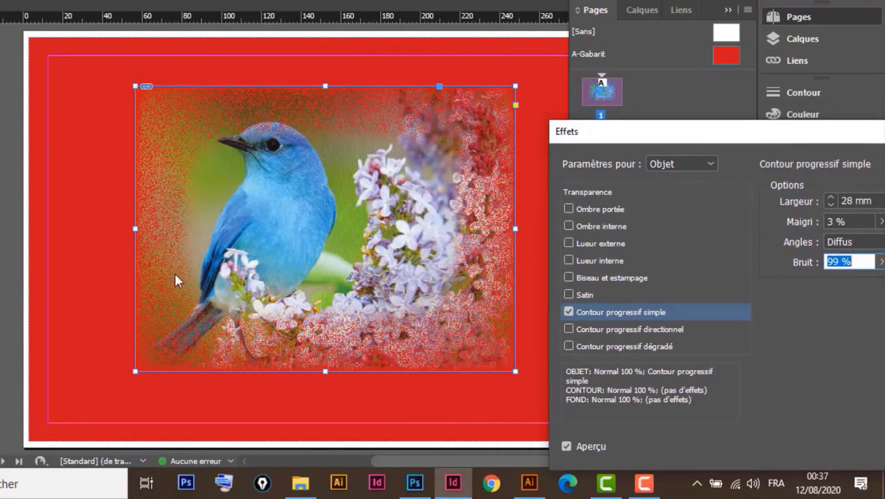
left_click_drag(855, 131, 638, 100)
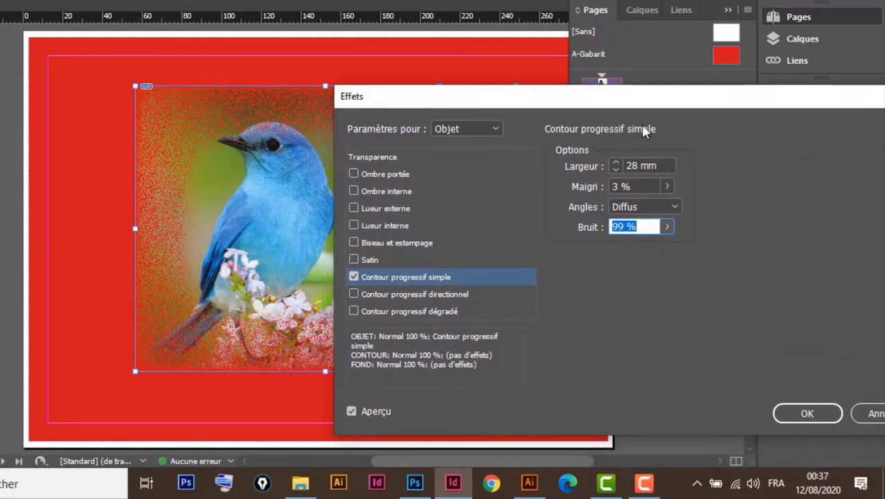
left_click(668, 229)
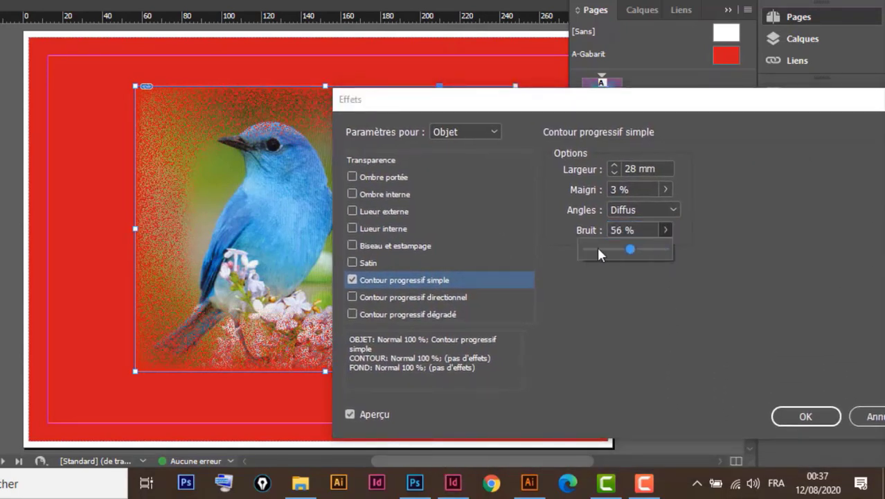
left_click_drag(665, 250, 584, 250)
left_click_drag(475, 111, 534, 84)
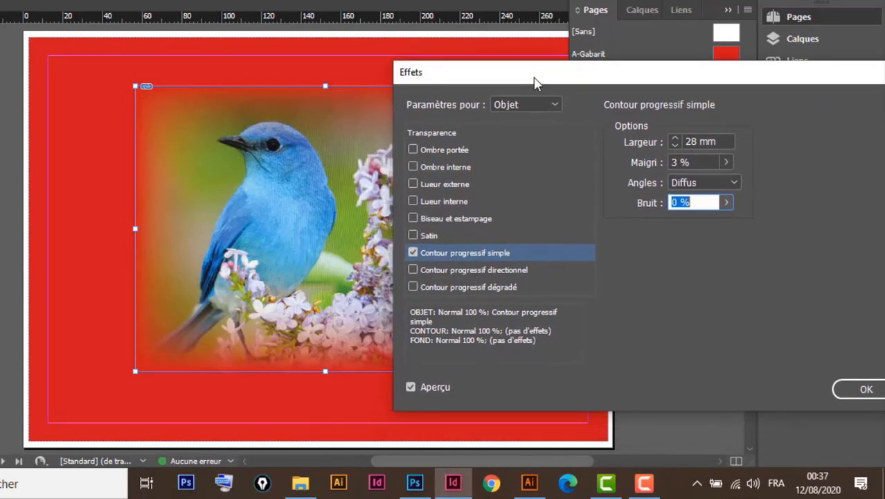
left_click_drag(768, 72, 691, 70)
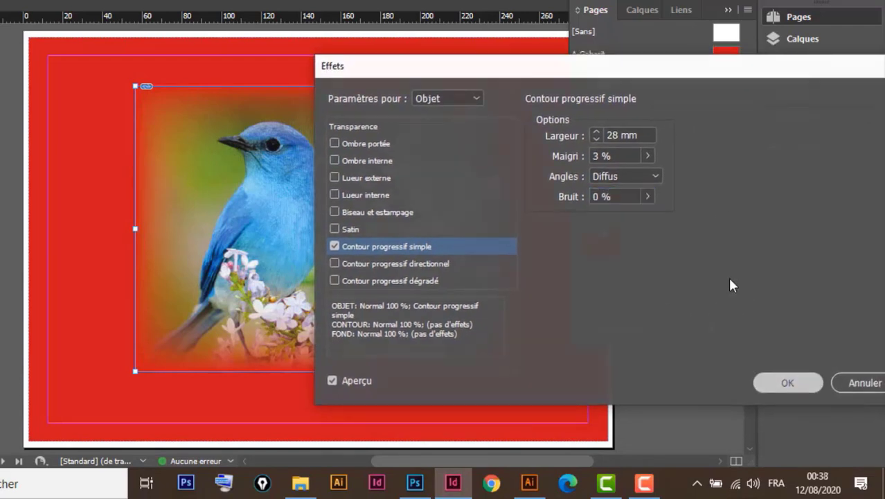
key("Return")
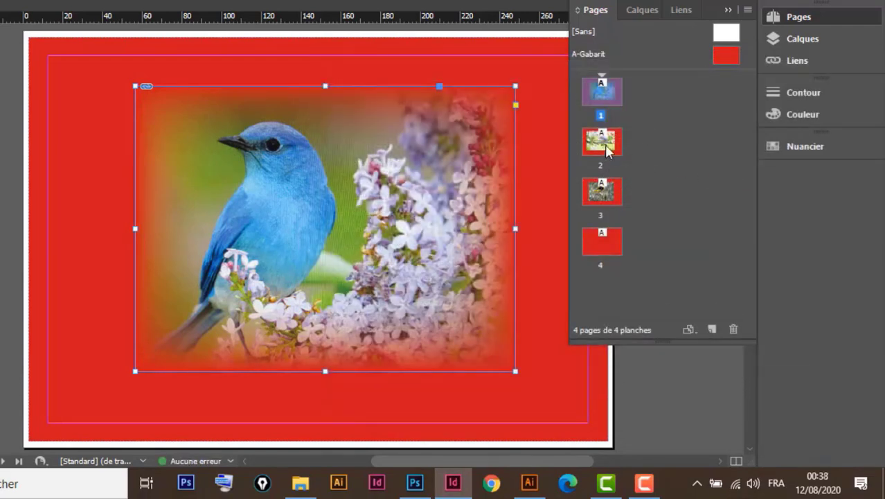
Step: Go to page 2 and choose Directional Feather for the nuthatch photo
double_click(607, 146)
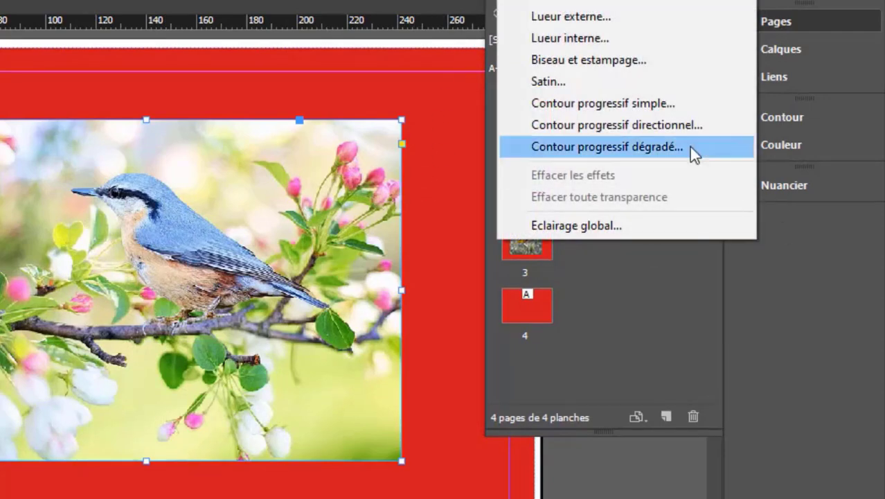
left_click(688, 125)
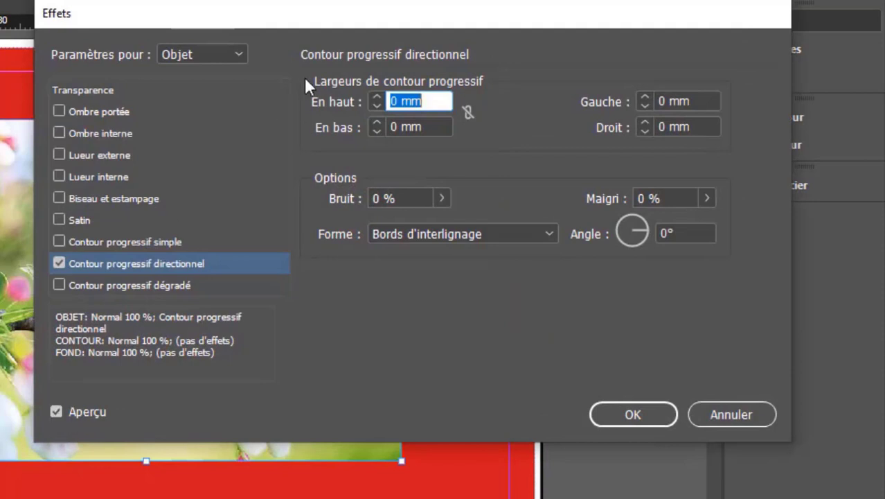
left_click_drag(309, 23, 375, 13)
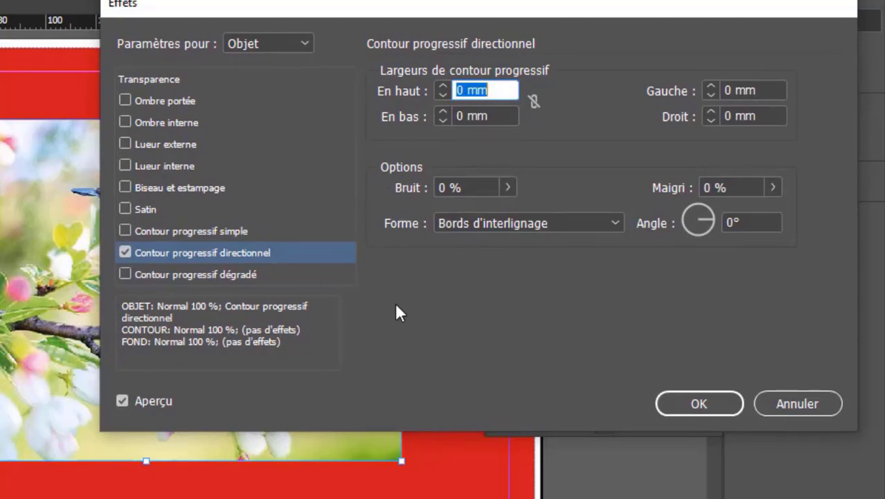
left_click_drag(359, 12, 447, 13)
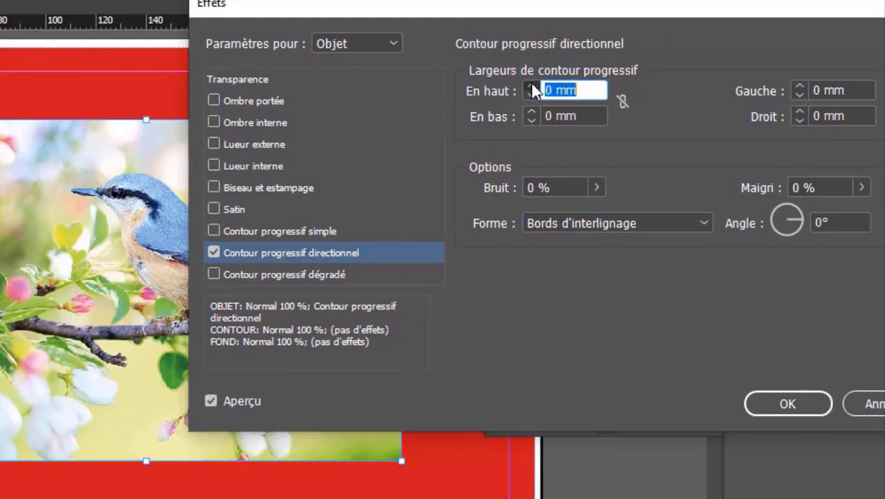
scroll(532, 84, "up", 2)
scroll(532, 85, "up", 2)
scroll(532, 85, "up", 3)
scroll(532, 86, "up", 1)
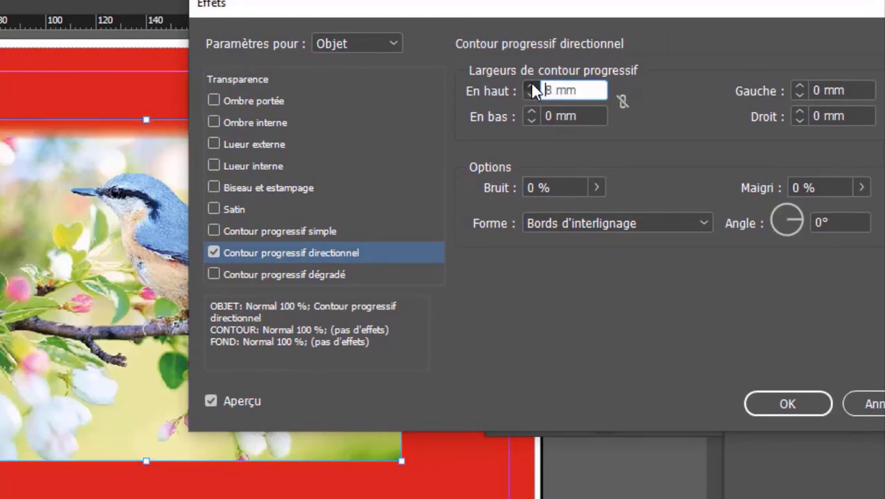
scroll(532, 86, "up", 5)
scroll(532, 86, "up", 2)
scroll(531, 86, "up", 2)
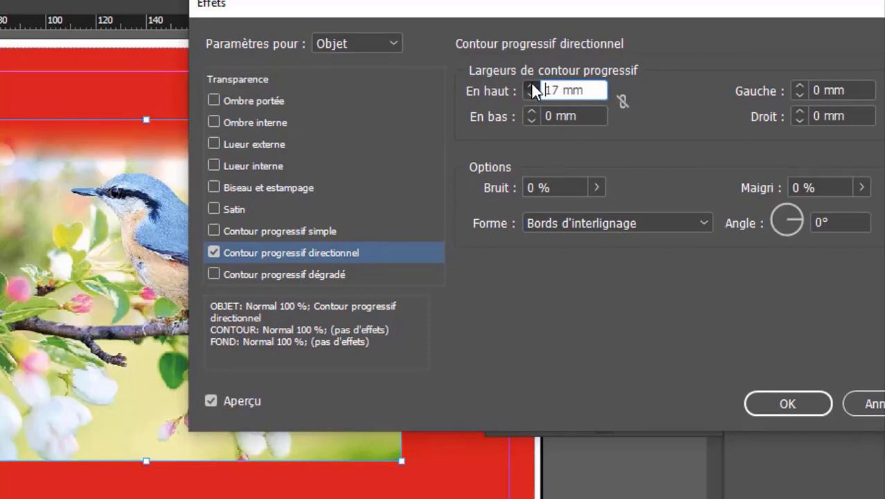
scroll(531, 86, "up", 1)
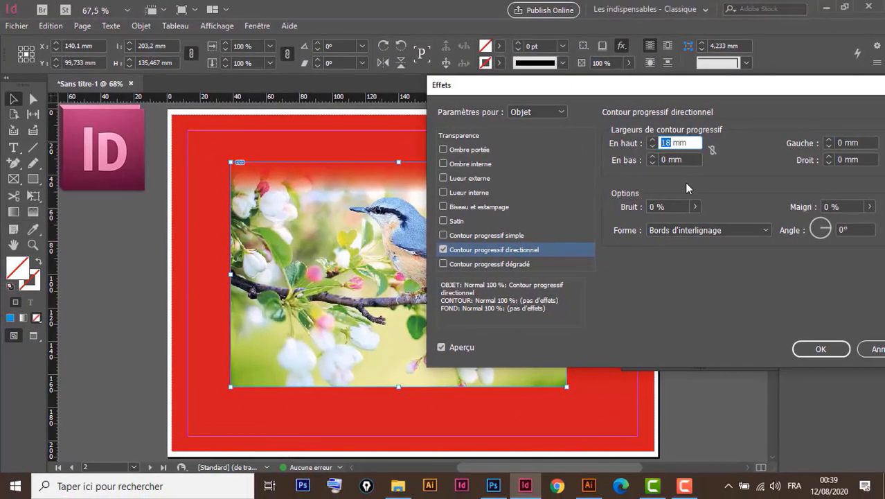
left_click(712, 150)
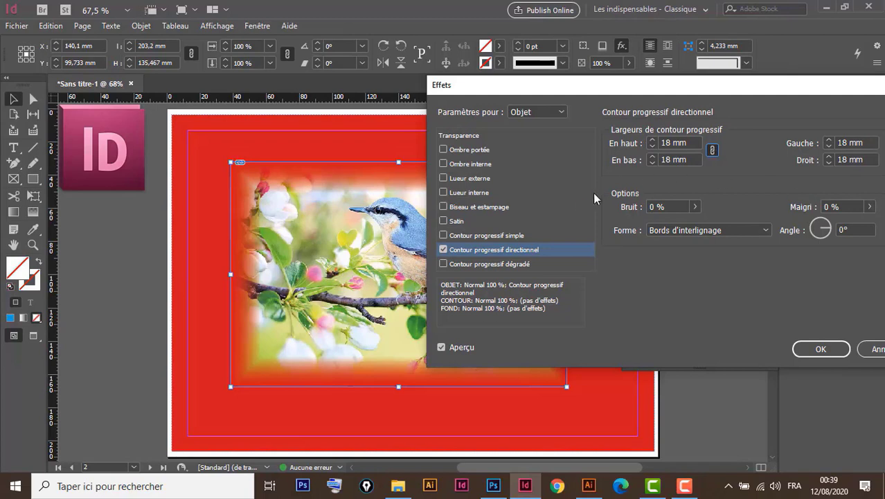
double_click(670, 142)
type("0")
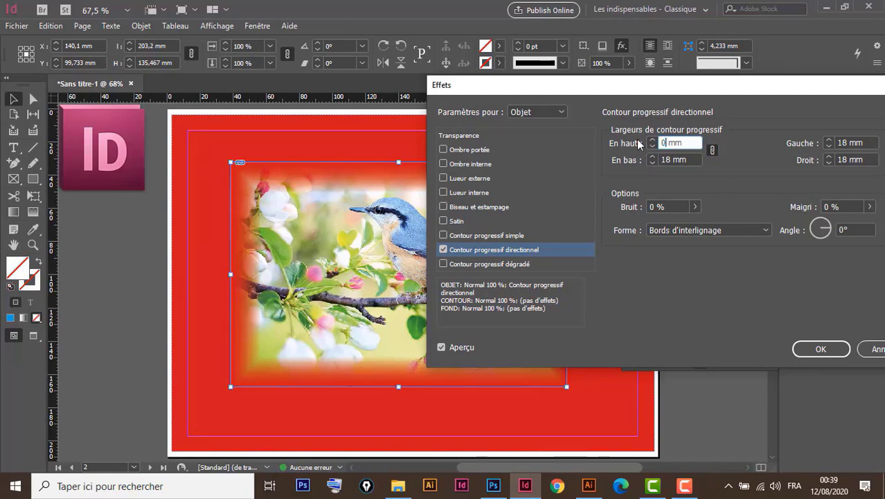
left_click(676, 159)
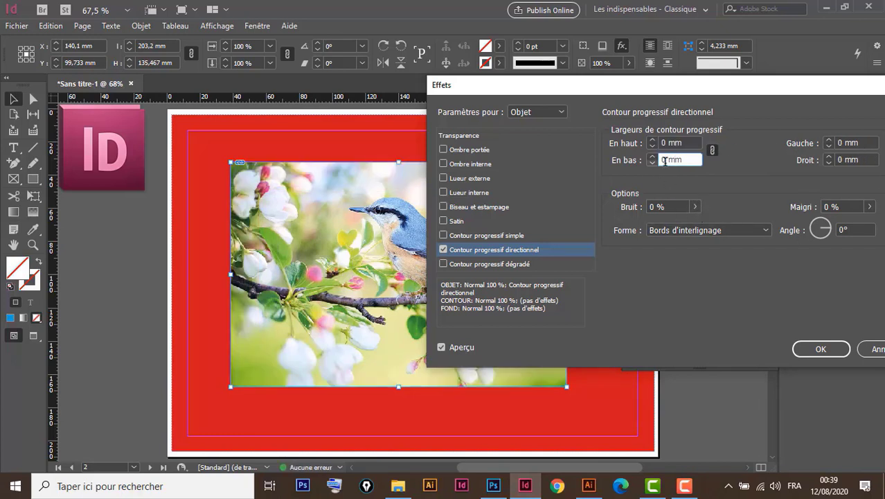
left_click(713, 151)
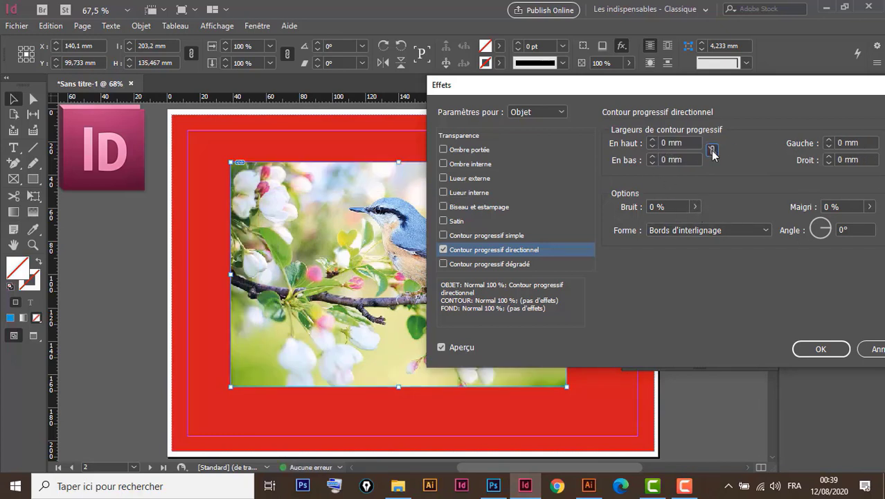
left_click(653, 155)
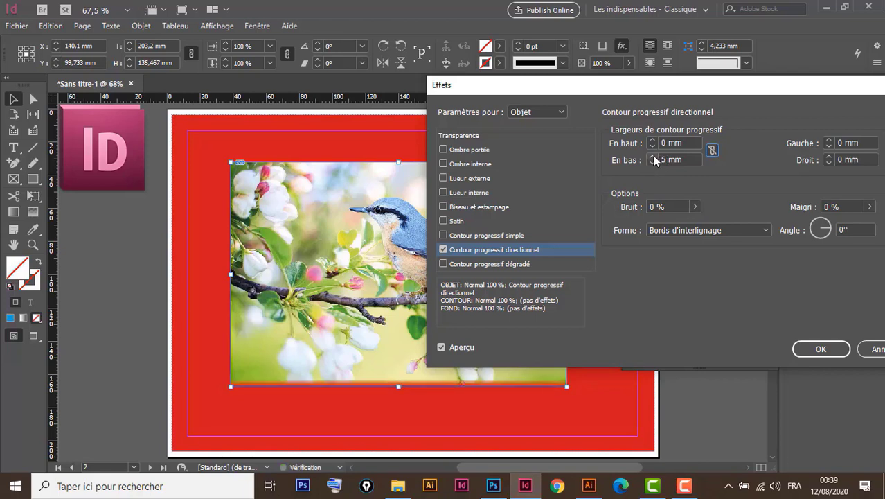
left_click(653, 155)
left_click(652, 155)
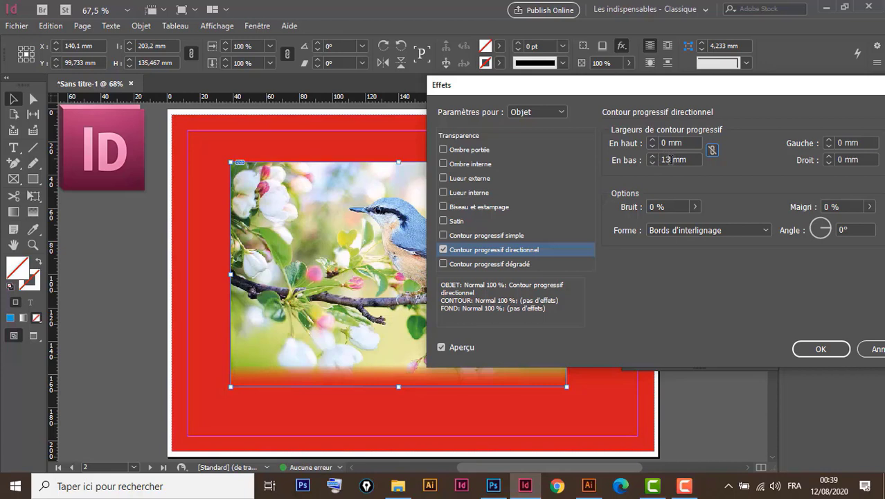
double_click(664, 160)
type("0")
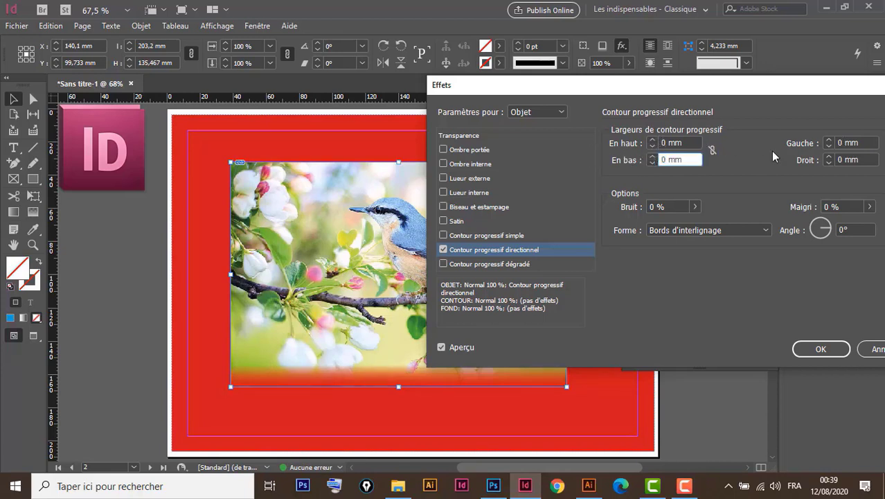
Step: Set the directional feather's left (Gauche) and right (Droit) widths to 15 mm and confirm
double_click(848, 143)
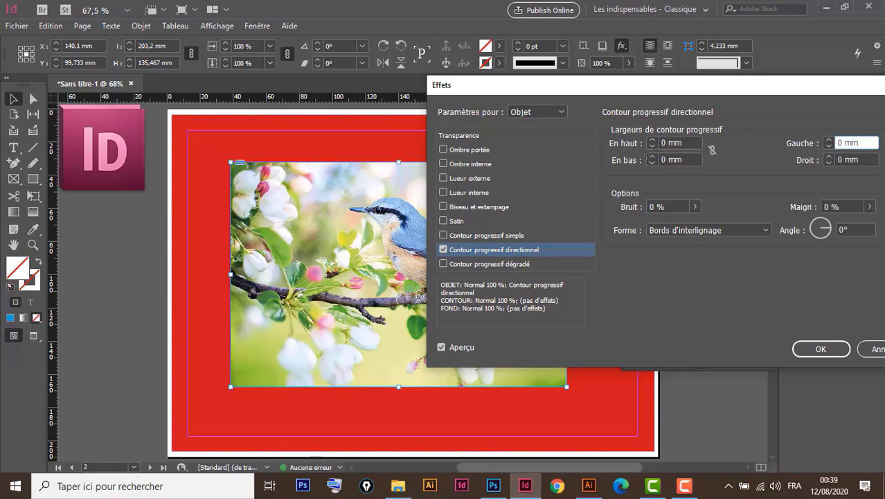
type("7")
left_click(829, 139)
left_click(829, 139)
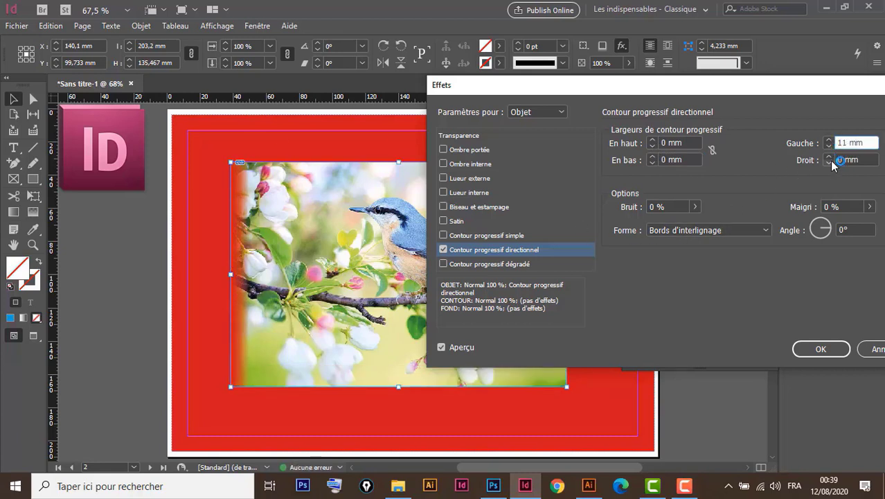
left_click(829, 157)
left_click(829, 156)
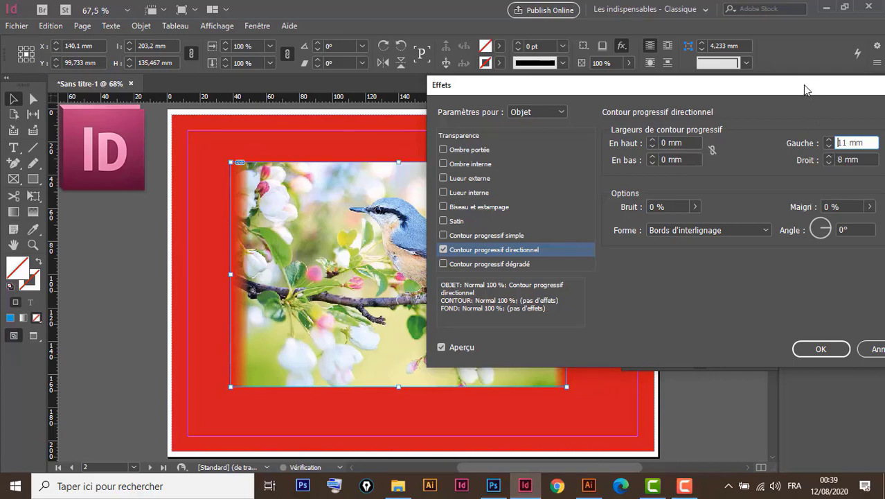
left_click_drag(803, 89, 686, 14)
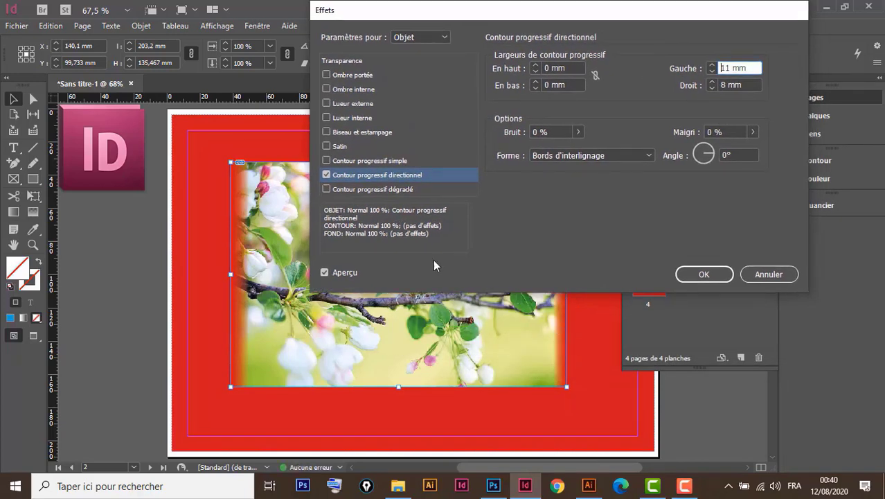
left_click(711, 81)
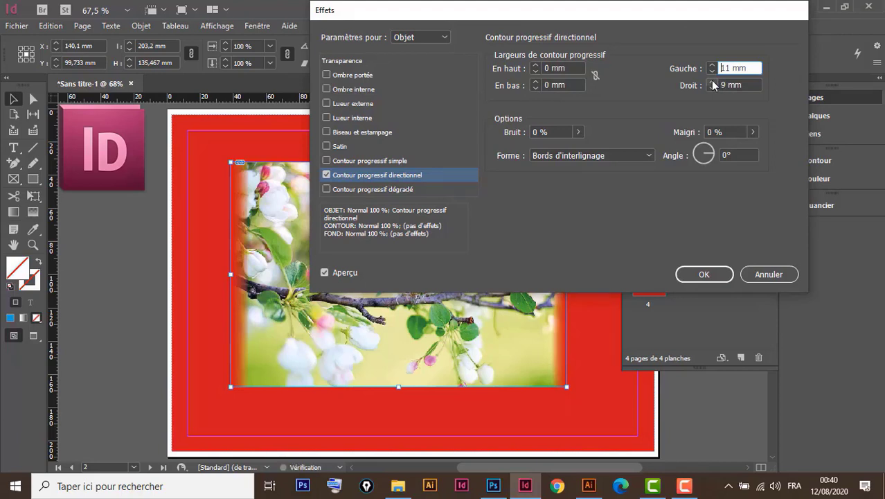
left_click(712, 81)
left_click(712, 81)
left_click(712, 81)
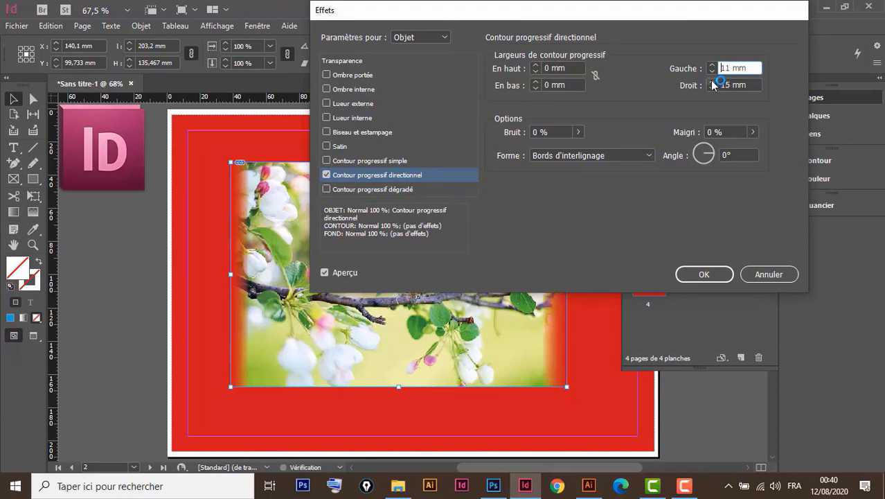
left_click(711, 65)
left_click(711, 65)
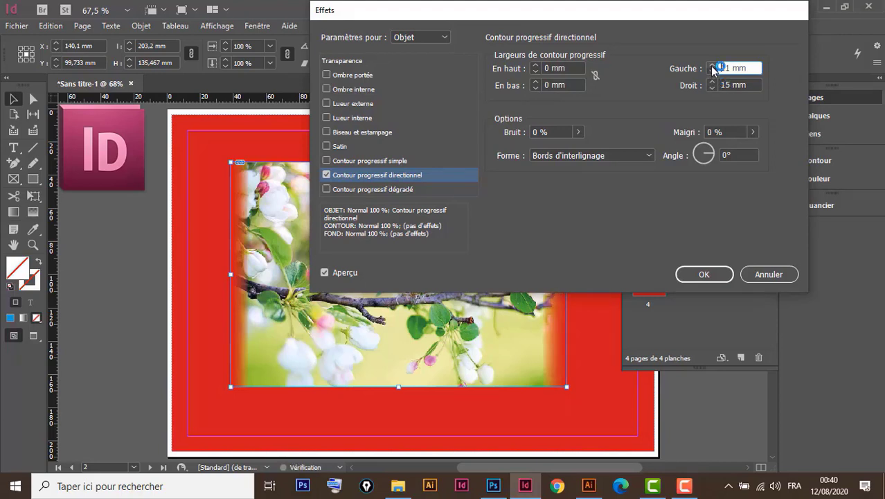
left_click(705, 275)
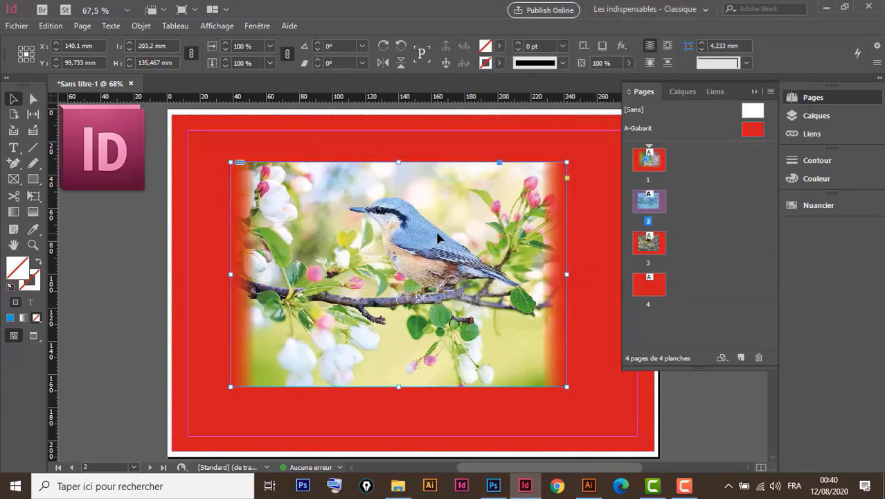
left_click_drag(437, 238, 435, 237)
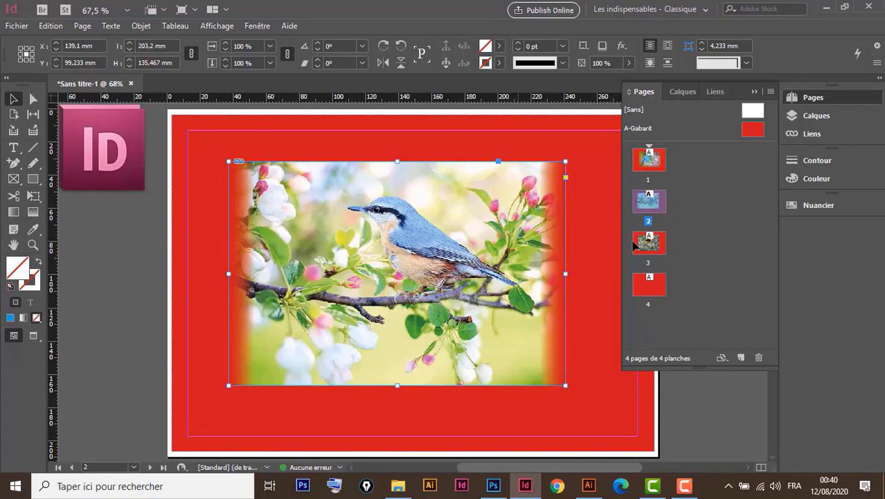
Step: Reopen the directional feather and add 53% noise, leaving the choke at 0%
left_click(621, 46)
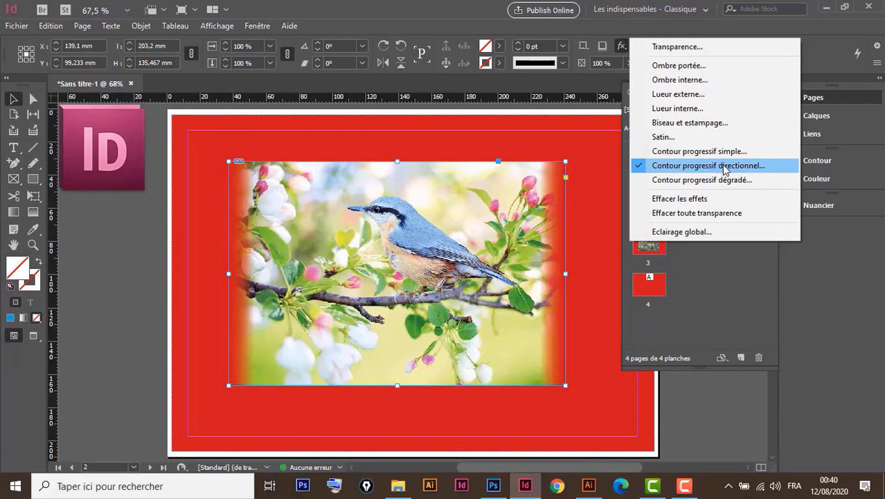
left_click(707, 165)
left_click_drag(563, 12, 657, 19)
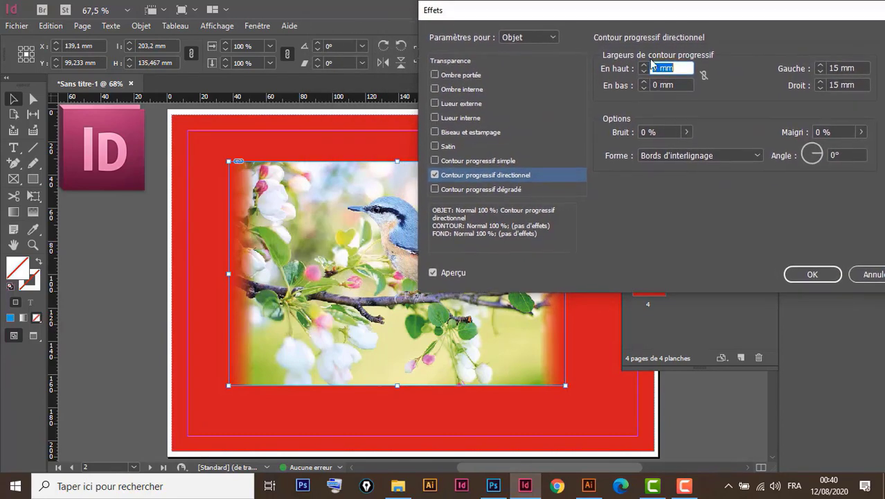
left_click(686, 131)
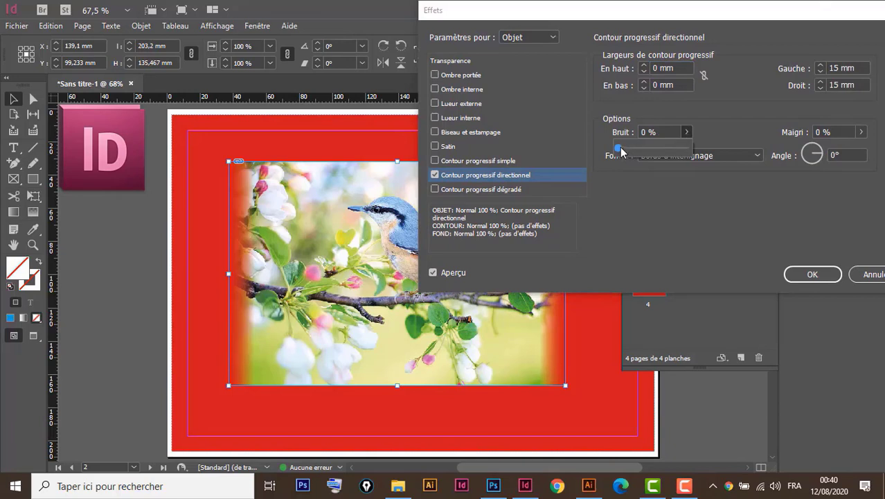
left_click_drag(618, 148, 656, 148)
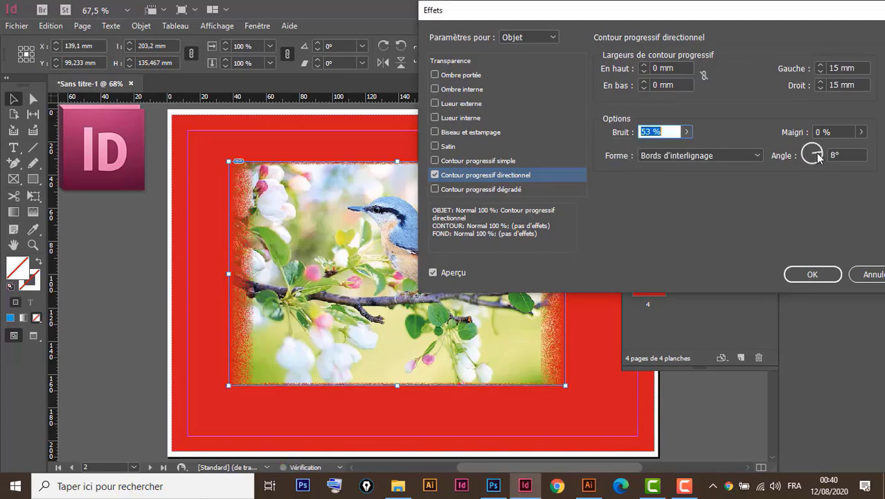
mouse_move(819, 158)
left_mouse_down()
mouse_move(814, 150)
mouse_move(815, 168)
mouse_move(815, 155)
left_mouse_up()
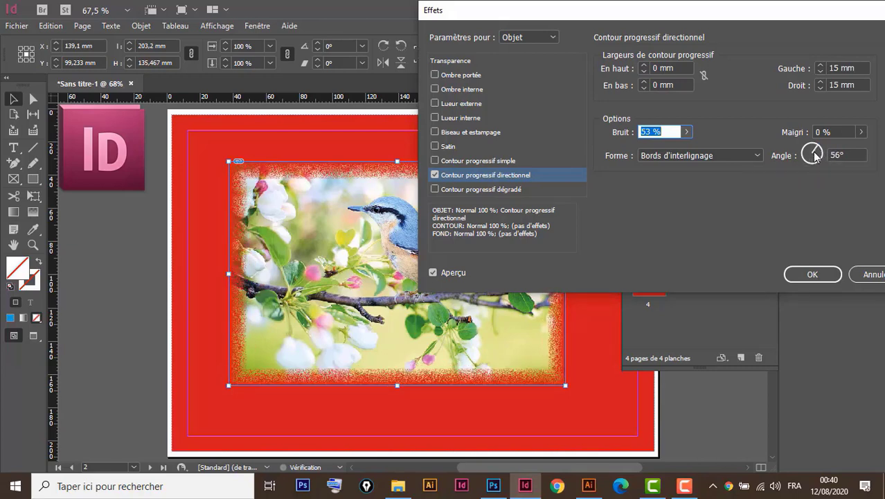
left_click(860, 133)
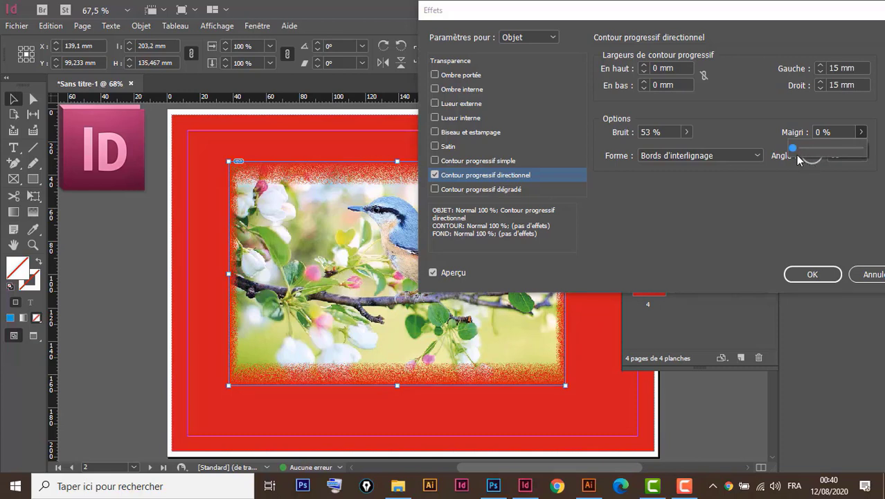
left_click_drag(795, 152, 811, 153)
left_click_drag(830, 154, 759, 155)
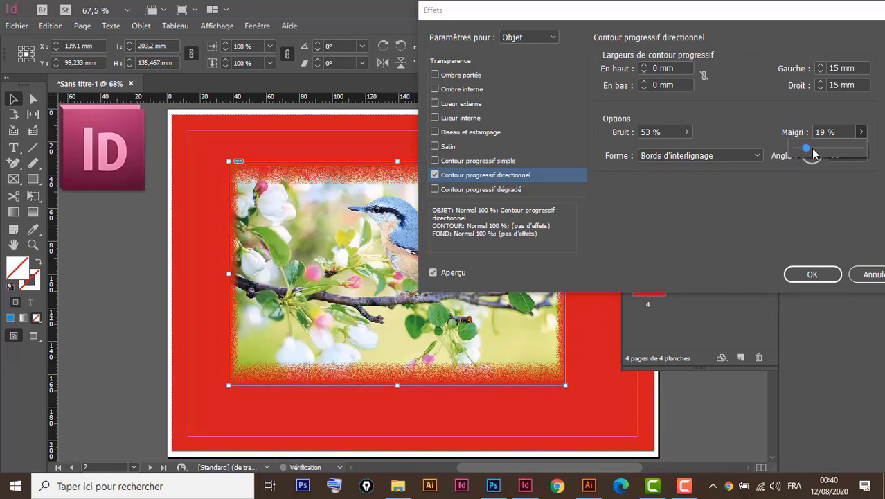
Step: Set the feather angle to -4°, apply it, and go to page 3
left_click(759, 156)
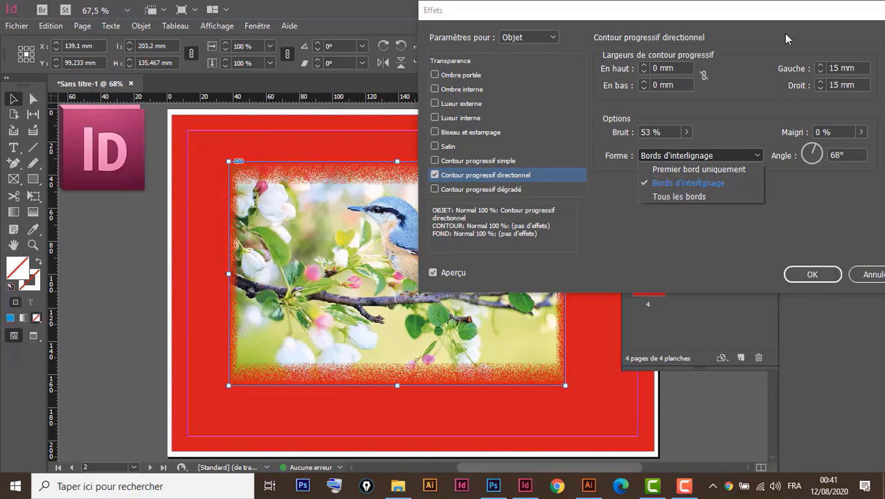
left_click_drag(792, 18, 736, 24)
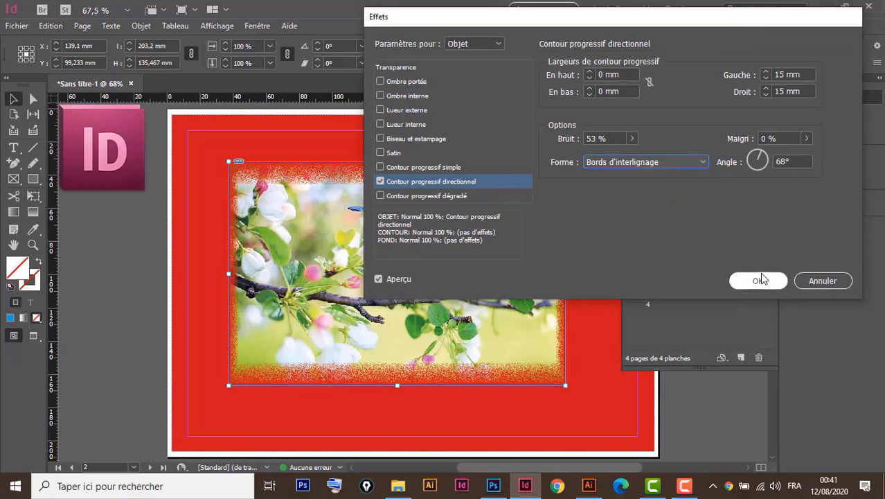
left_click_drag(759, 170, 766, 161)
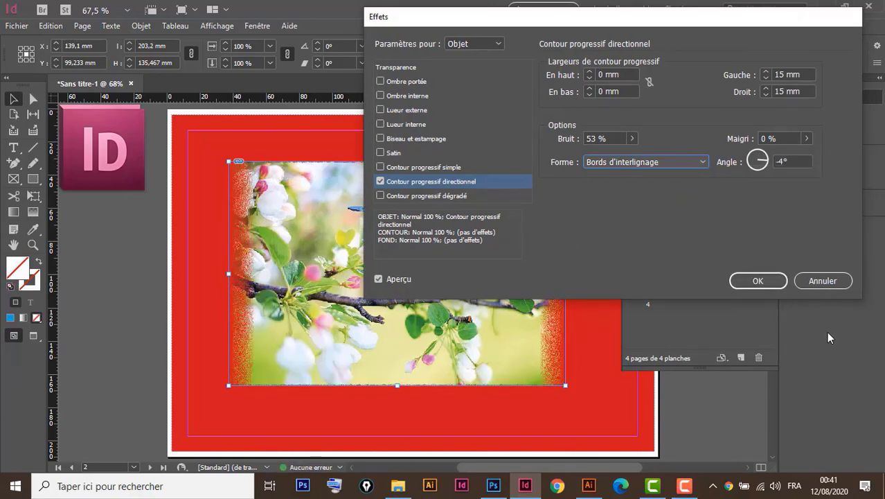
left_click(758, 281)
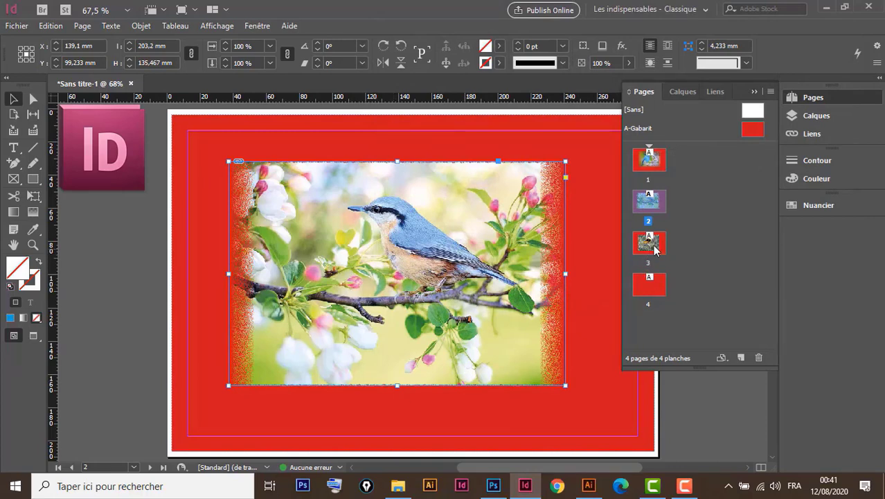
double_click(650, 244)
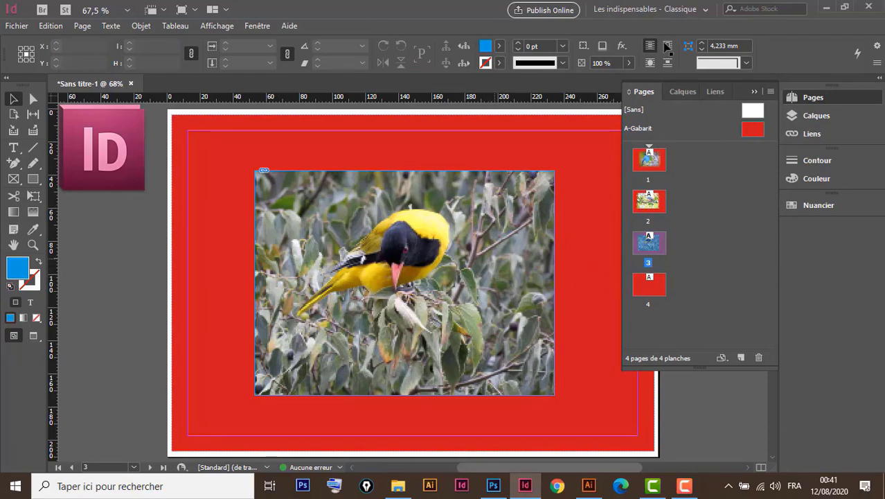
Step: Add a Contour progressif dégradé to the page 3 bird, moving the transparent stop to 63% and adding another stop
left_click(621, 45)
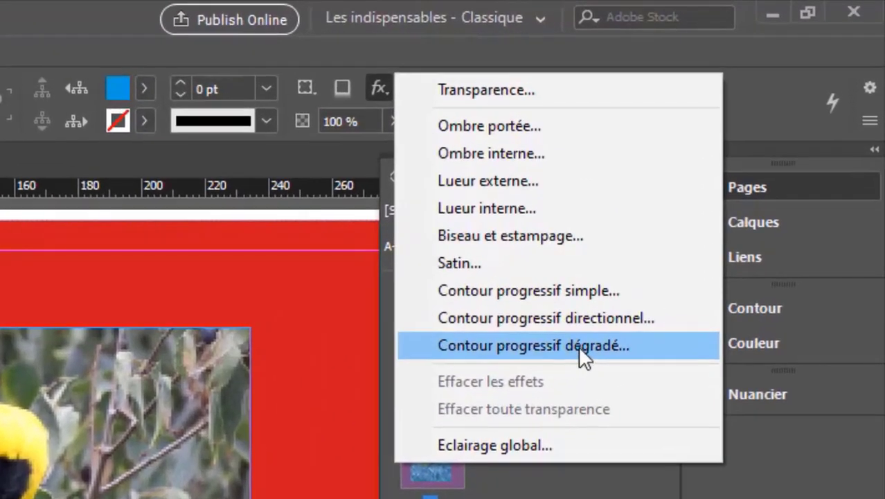
left_click(694, 217)
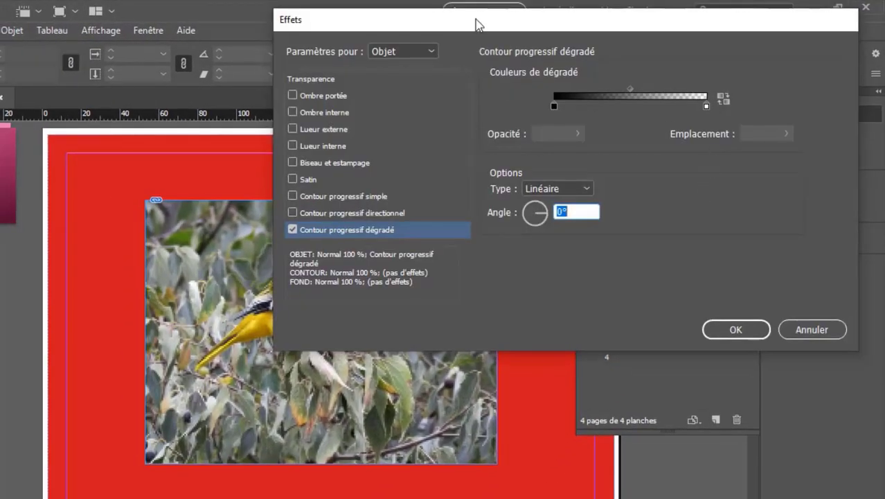
key("Escape")
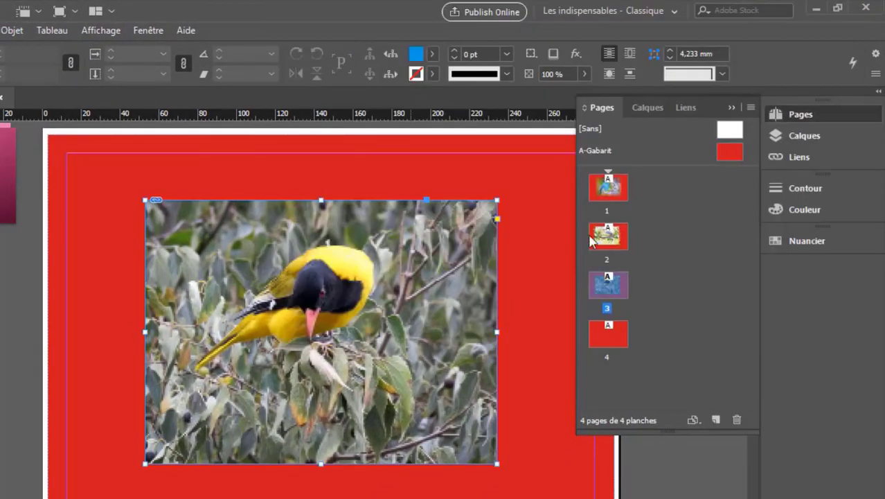
left_click(574, 55)
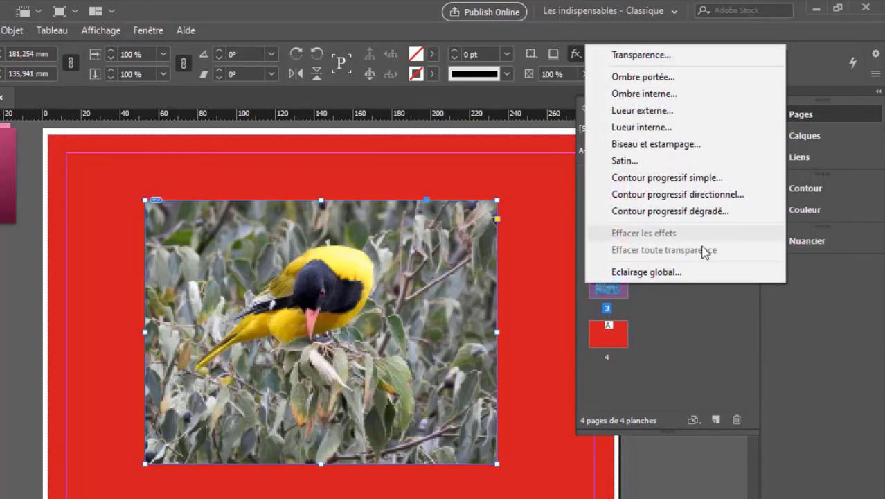
left_click(708, 215)
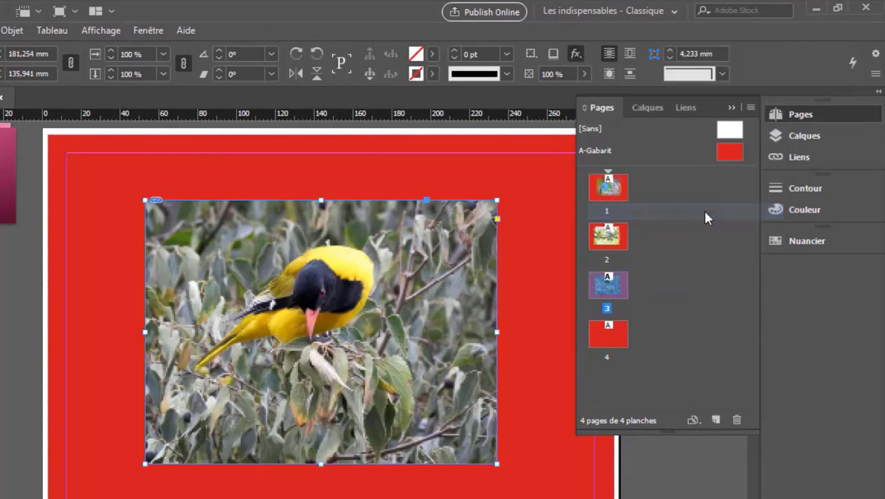
mouse_move(605, 21)
left_mouse_down()
mouse_move(589, 5)
mouse_move(560, 21)
left_mouse_up()
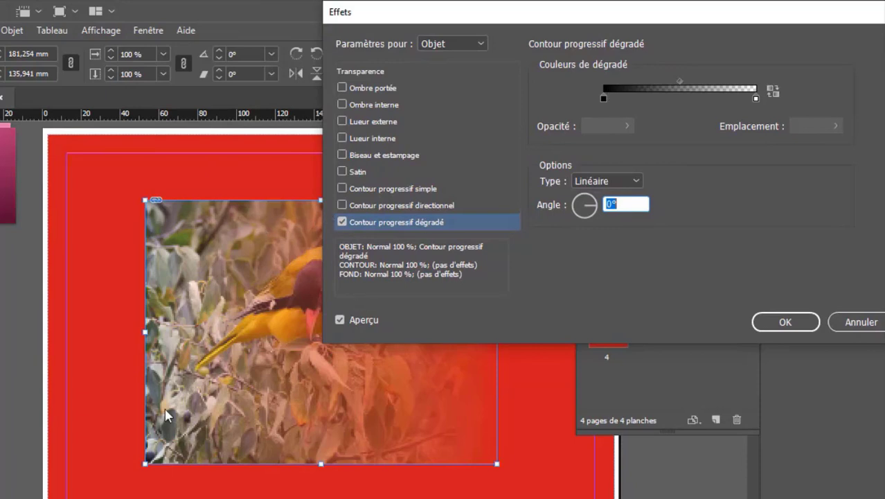
left_click(756, 99)
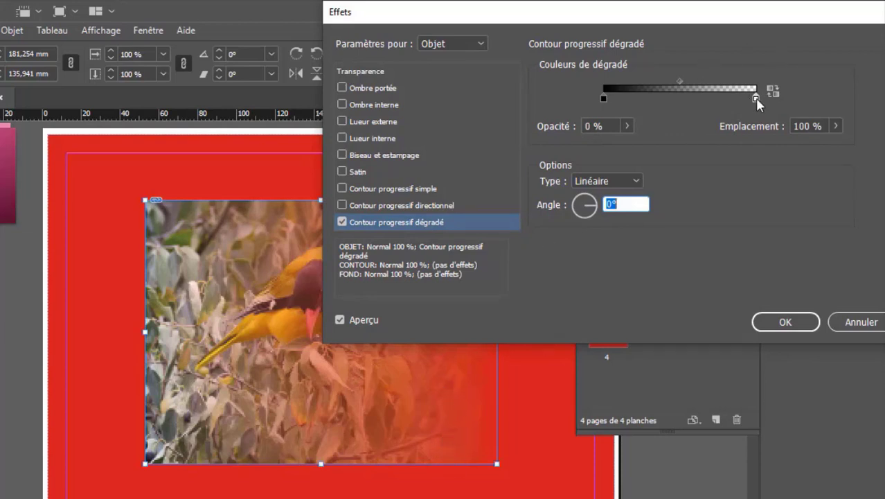
left_click_drag(756, 99, 698, 98)
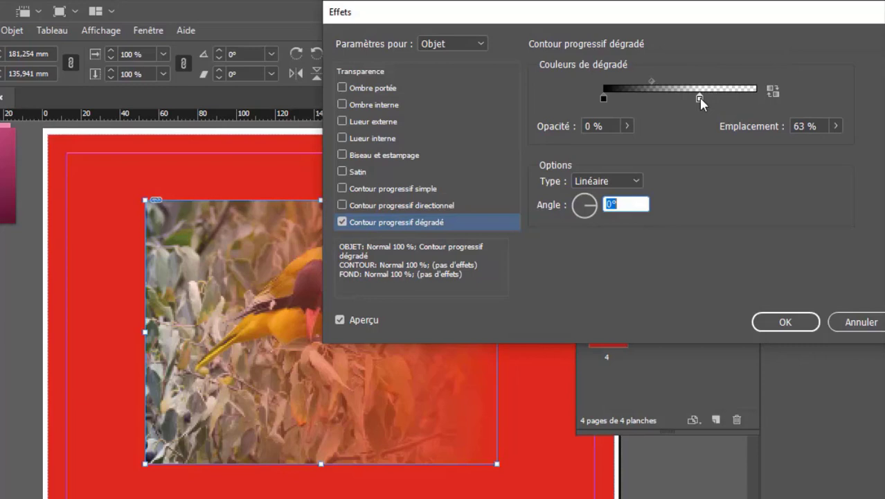
left_click(755, 98)
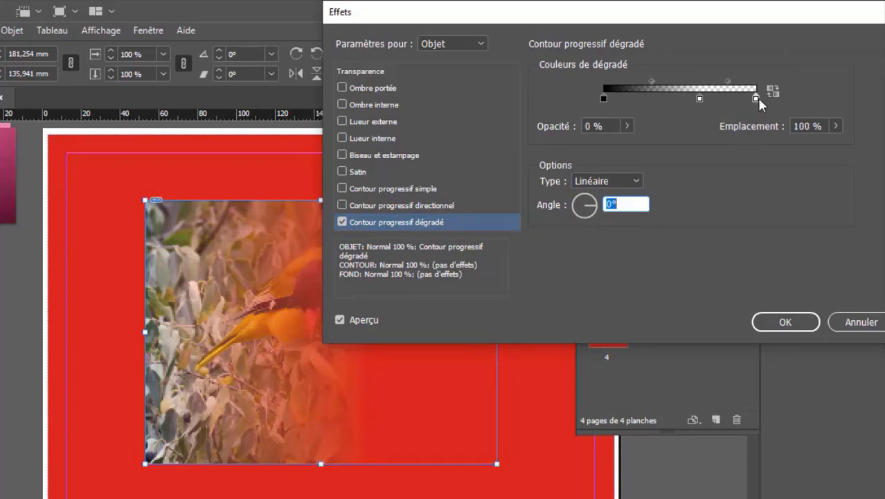
Step: Make the new end stop 100% opaque, shift the first midpoint, and set the angle to -56°
left_click(627, 124)
left_click_drag(547, 144, 648, 154)
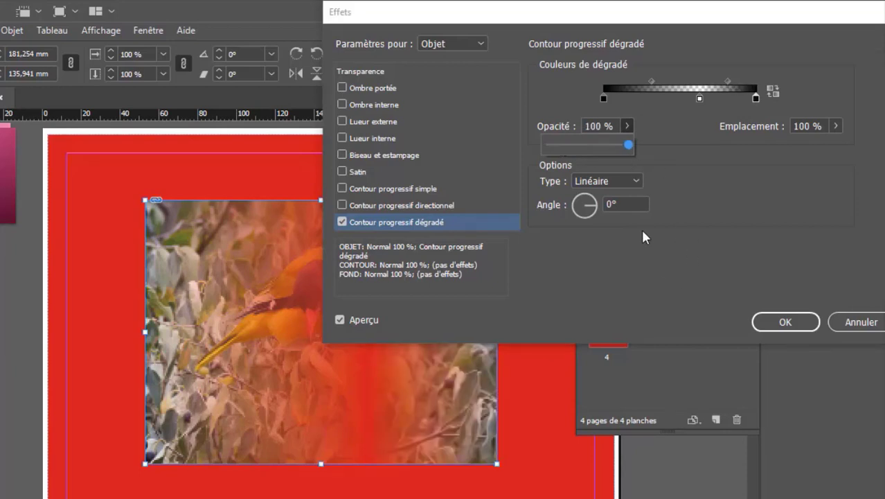
left_click_drag(587, 28, 683, 28)
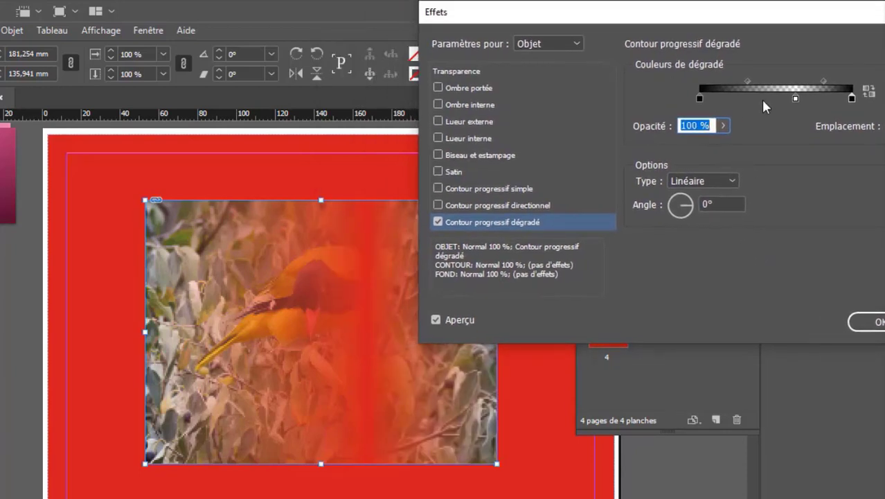
left_click_drag(747, 81, 777, 81)
left_click(825, 81)
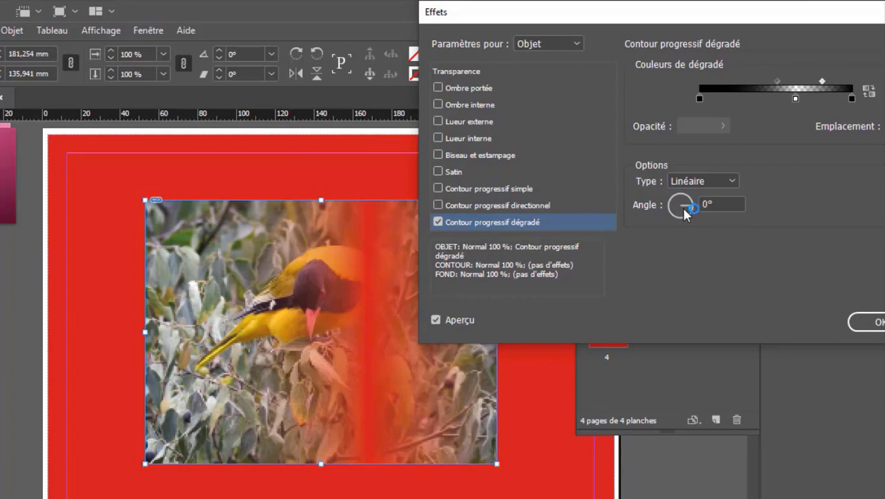
left_click_drag(686, 204, 686, 214)
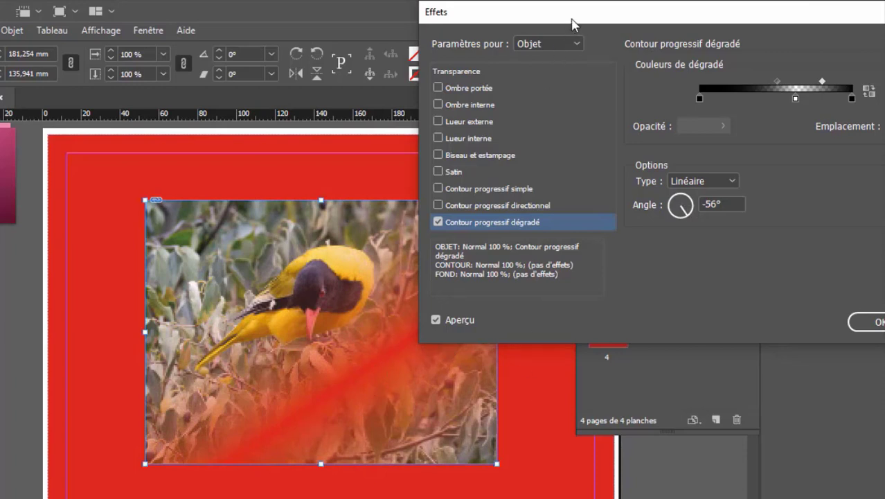
left_click_drag(572, 15, 747, 33)
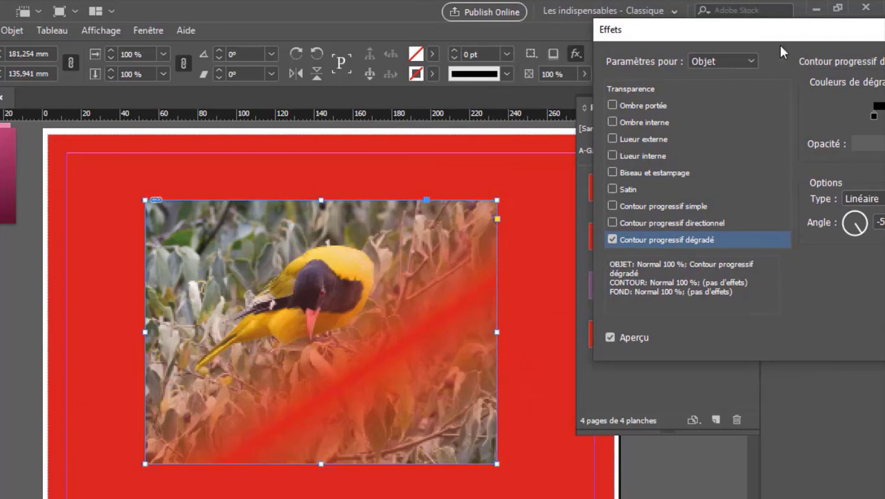
left_click_drag(800, 34, 641, 19)
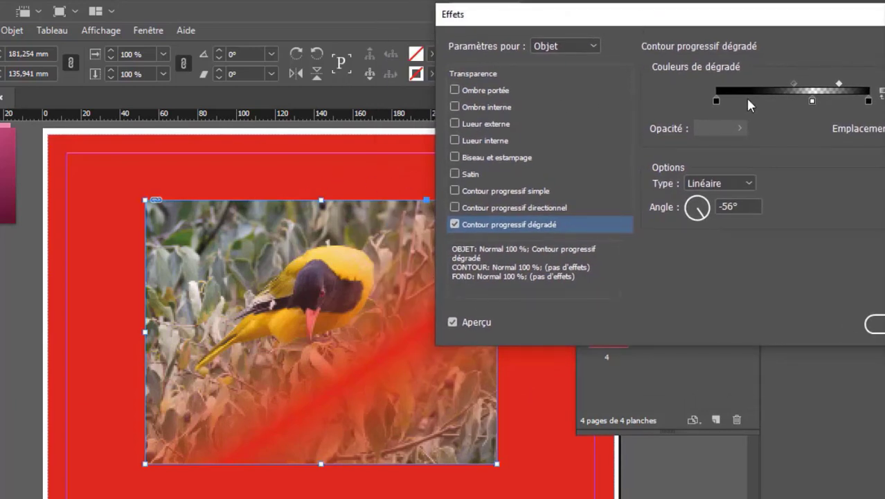
Step: Add gradient stops at 0% and 100% opacity, adjust the midpoints, and apply the feather
left_click(732, 99)
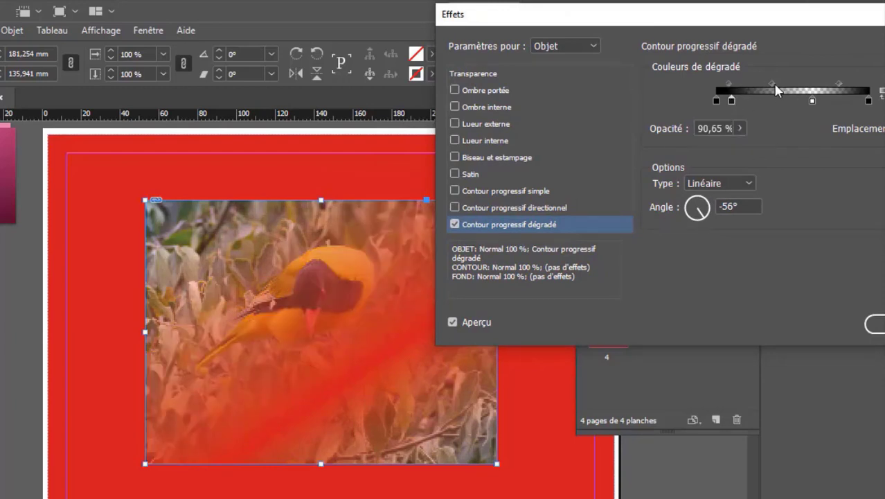
left_click_drag(774, 83, 797, 84)
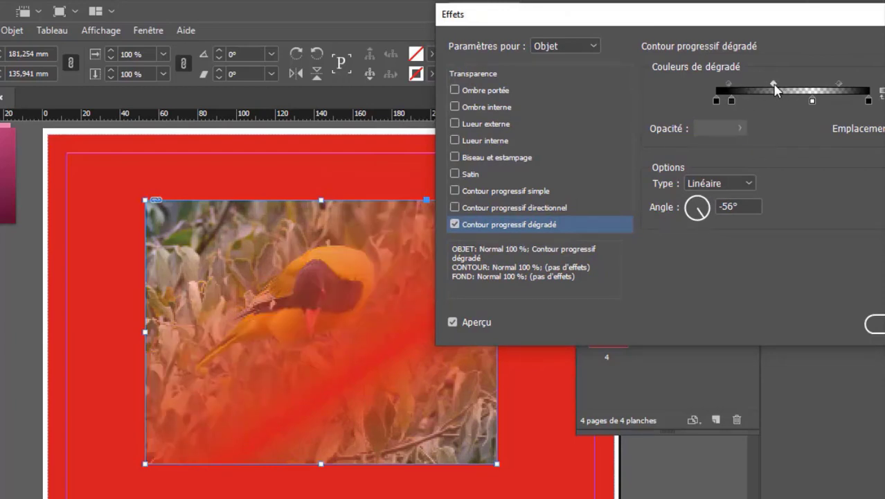
left_click(731, 100)
left_click(740, 129)
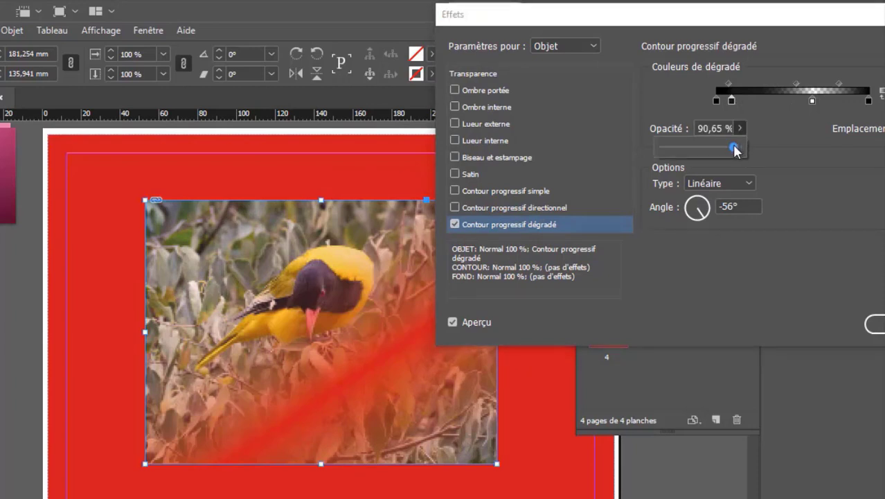
left_click_drag(736, 147, 635, 192)
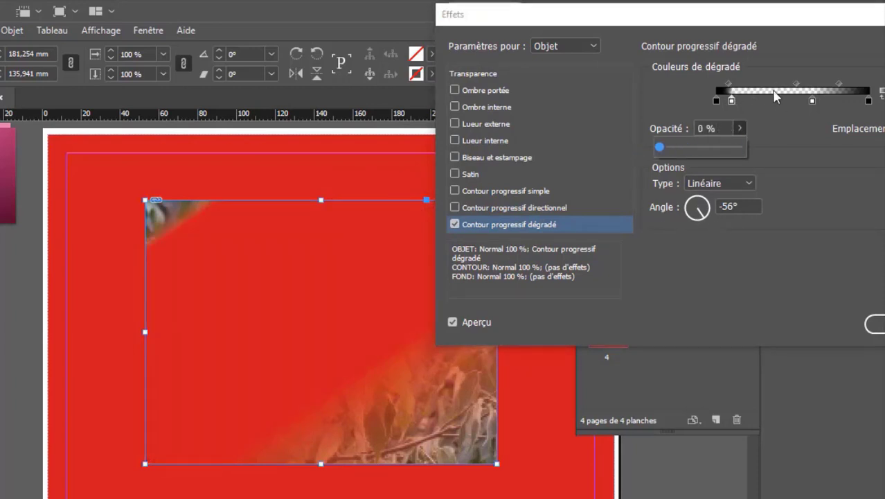
left_click(767, 100)
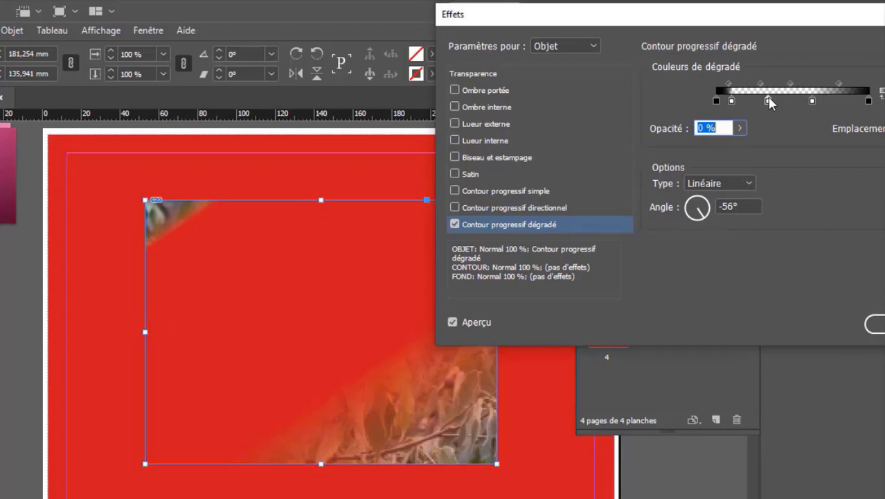
left_click(739, 128)
left_click_drag(661, 148, 811, 169)
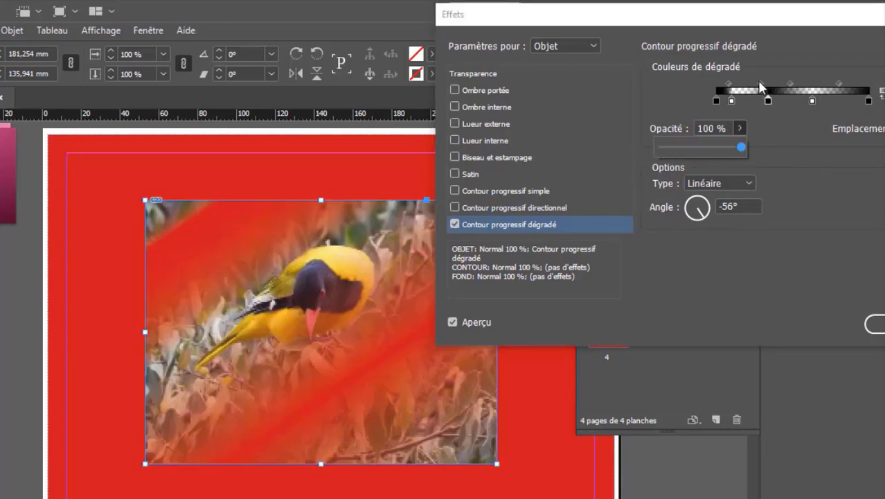
mouse_move(759, 83)
left_mouse_down()
mouse_move(743, 84)
mouse_move(826, 84)
left_mouse_up()
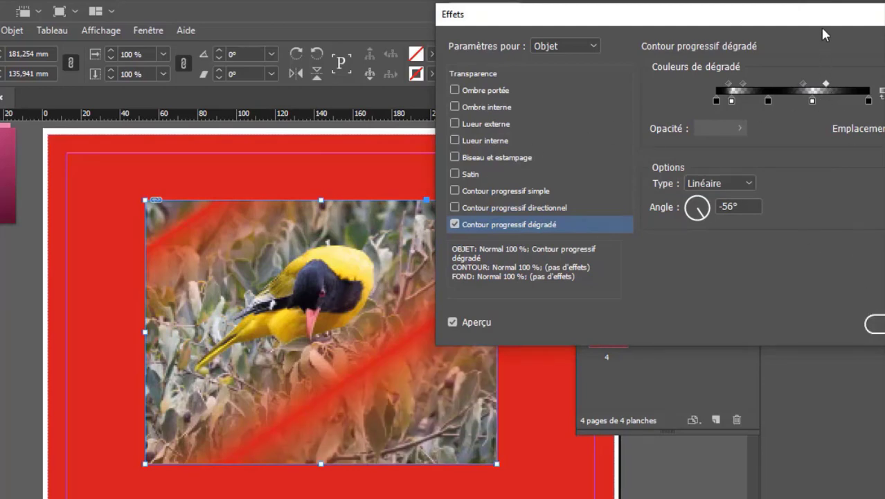
left_click_drag(821, 28, 754, 25)
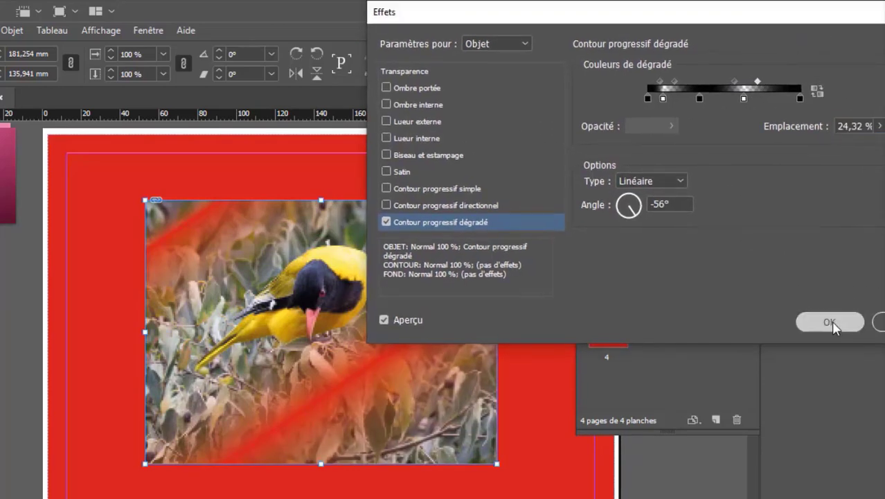
left_click(830, 322)
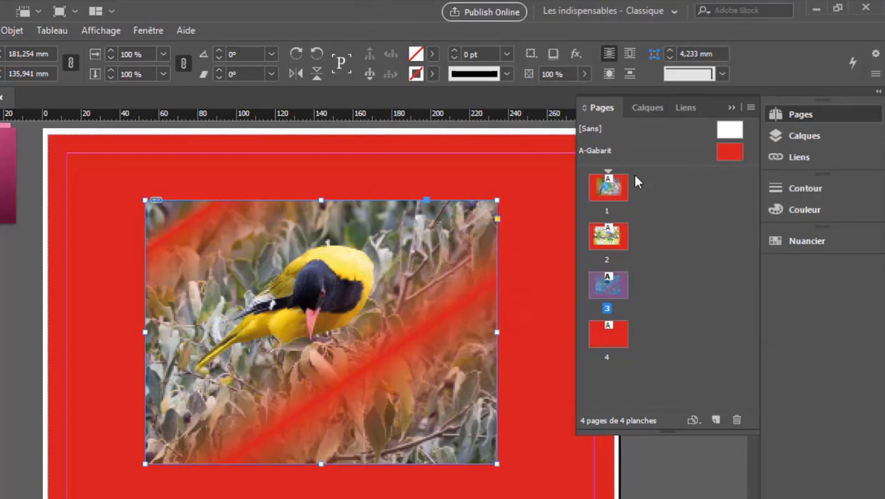
Step: On the A-Gabarit master, choose dark blue C=100 M=90 J=10 N=0 as the fill colour
double_click(597, 150)
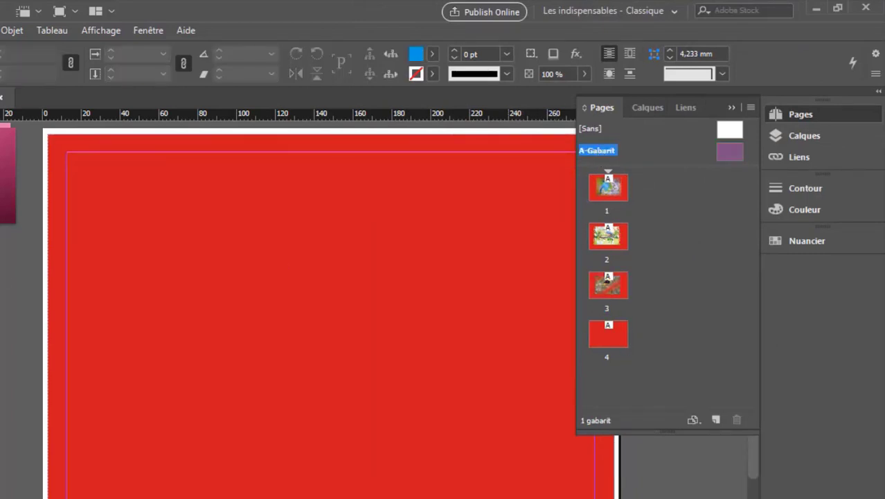
left_click(499, 45)
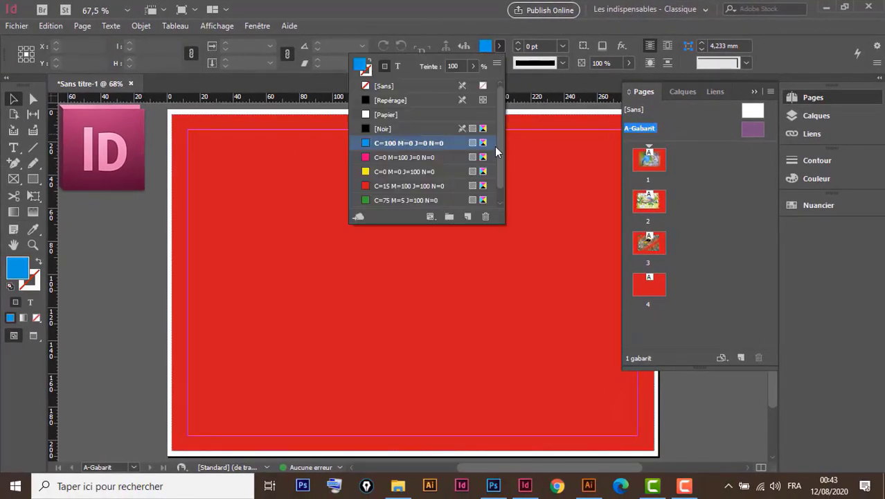
scroll(498, 159, "down", 1)
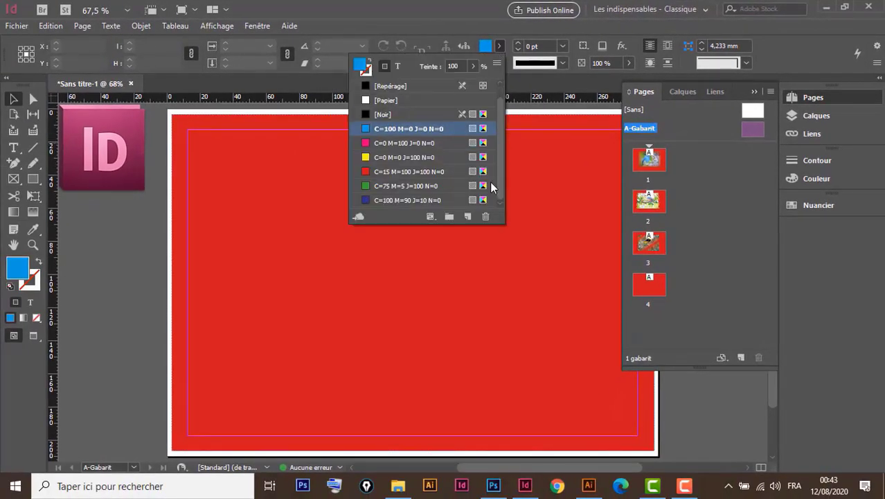
left_click(390, 200)
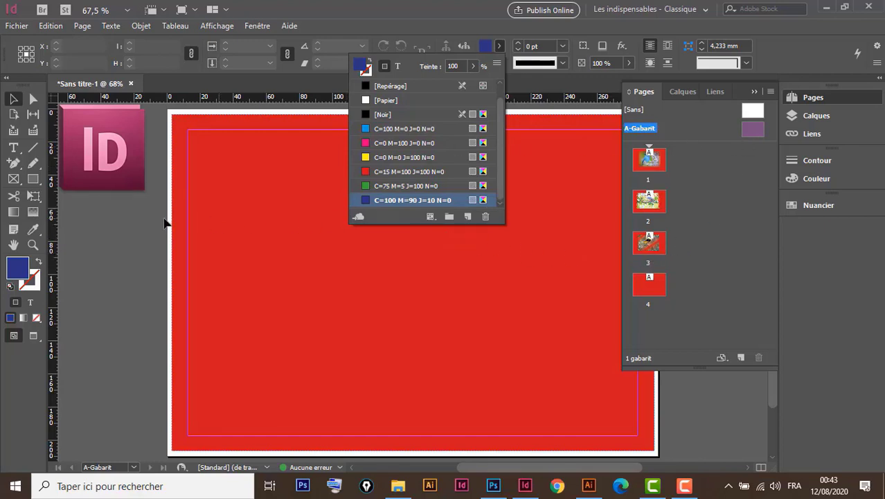
Step: Fill the master's red background rectangle with dark blue C=100 M=90 J=10 N=0, then return to page 3
left_click(557, 213)
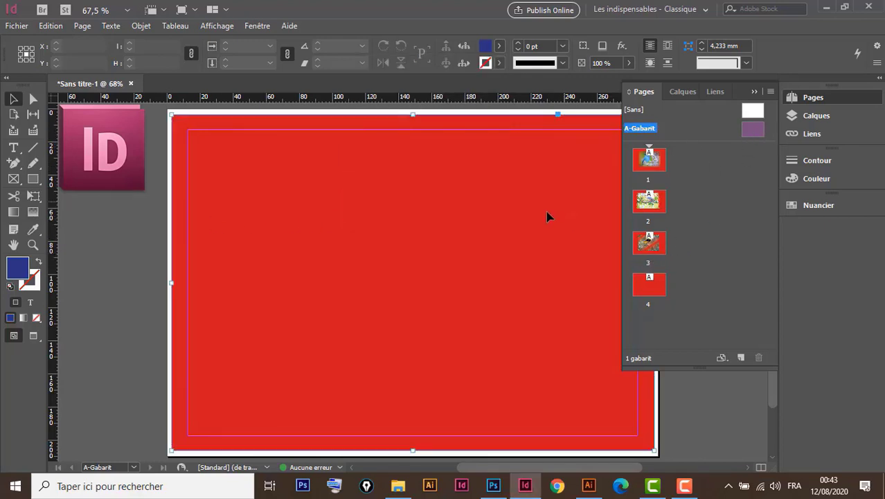
left_click(499, 46)
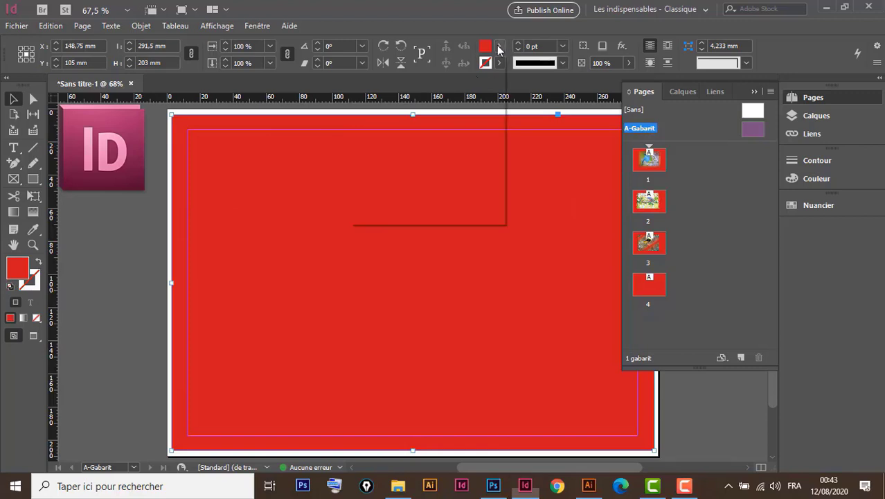
scroll(468, 199, "down", 1)
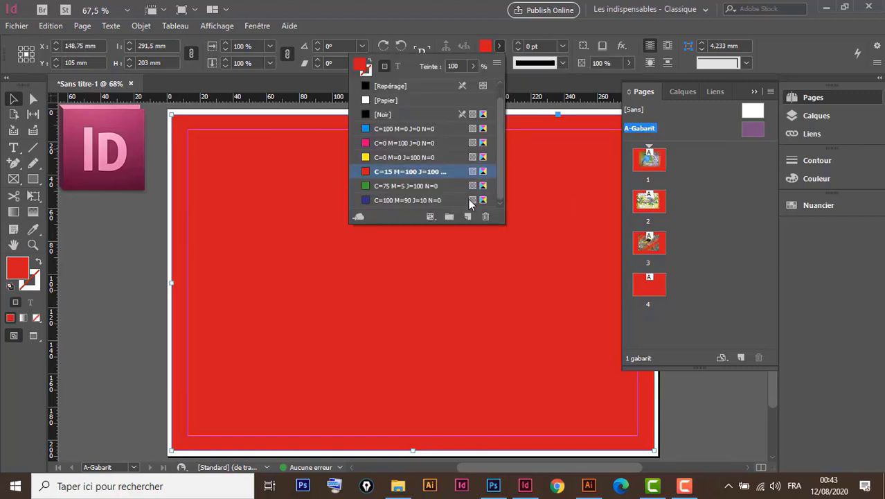
left_click(417, 200)
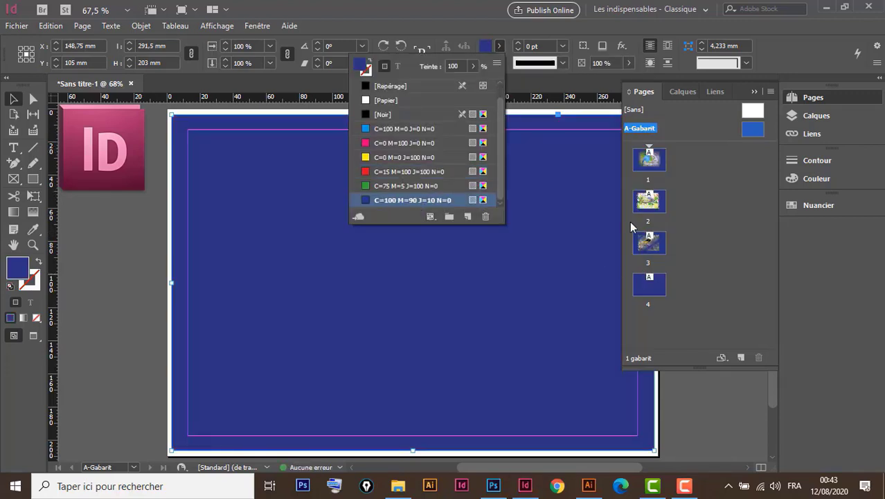
double_click(649, 242)
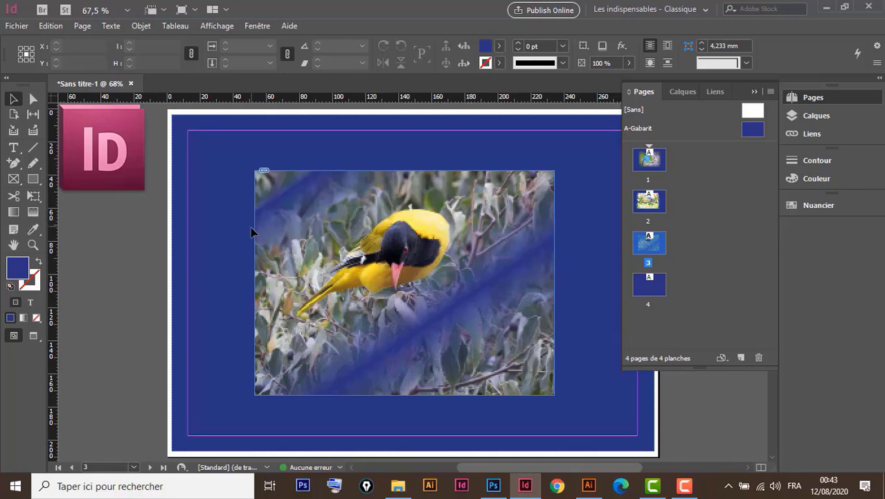
Step: Open the page 3 bird photo's Gradient Feather effect settings
left_click(621, 47)
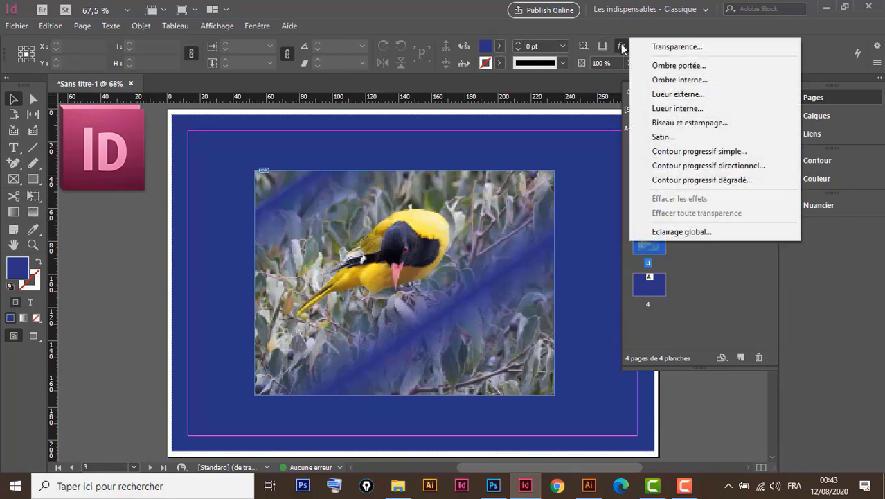
left_click(723, 181)
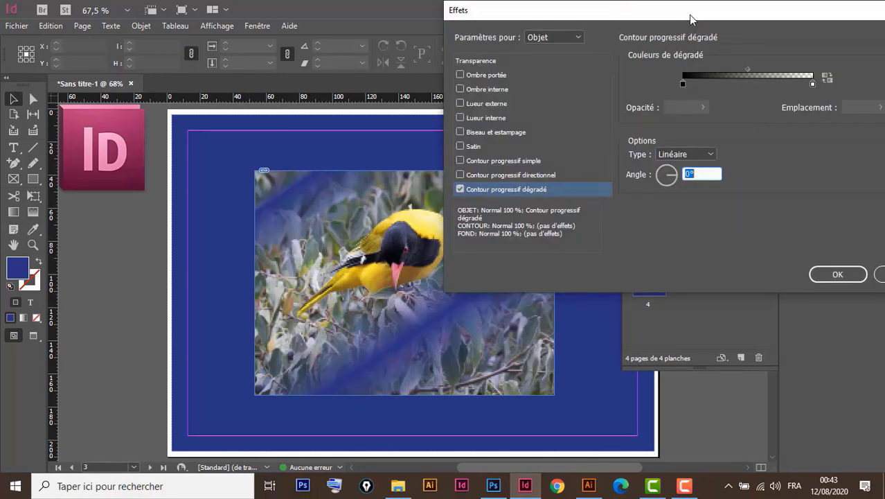
key("Return")
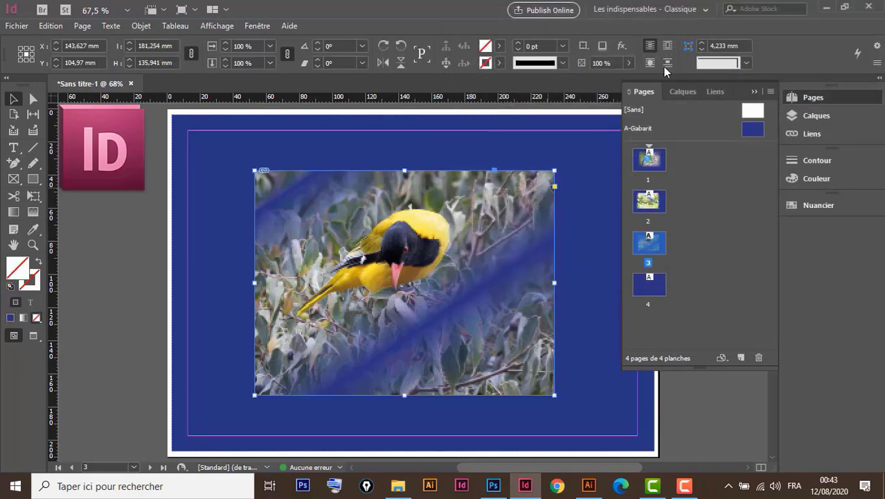
left_click(620, 46)
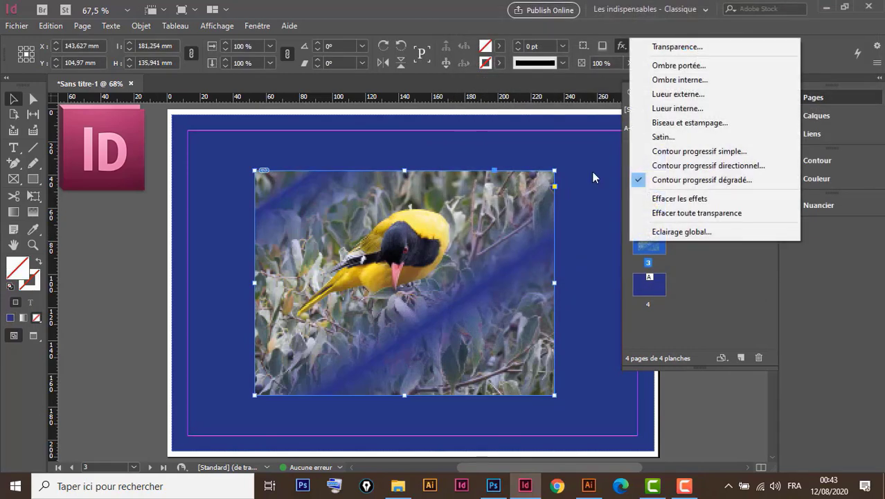
left_click(711, 181)
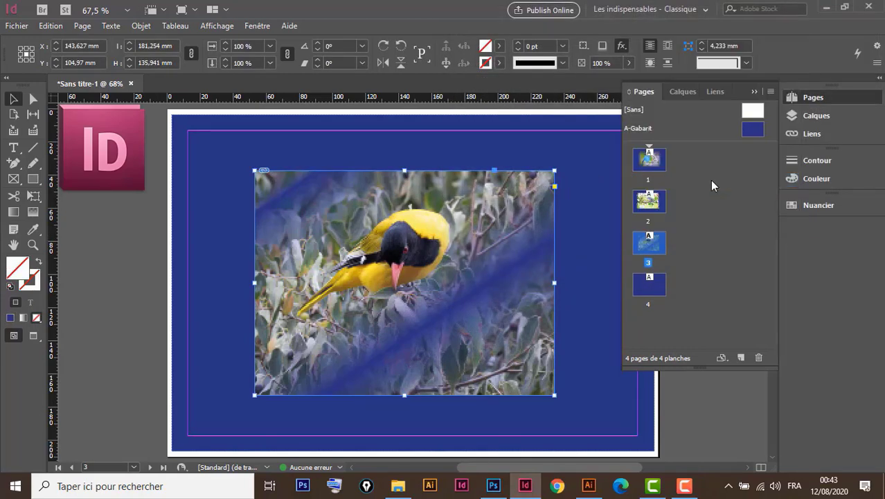
left_click_drag(623, 10, 728, 44)
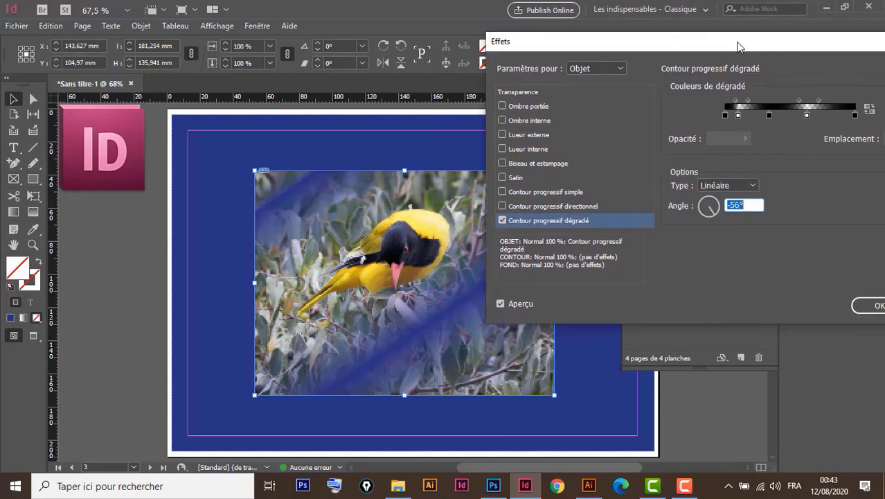
left_click_drag(801, 53, 743, 39)
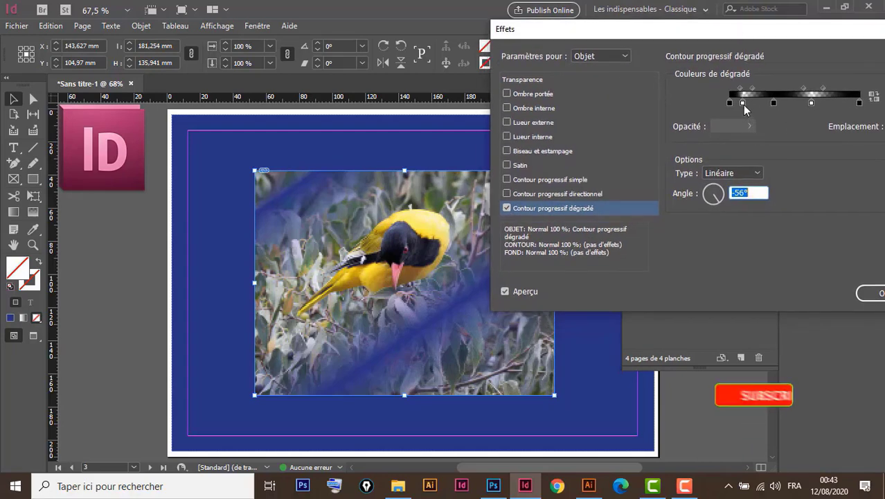
Step: Remove the extra gradient stops, set the end stop and a 68.5% midpoint at -56°, and apply
left_click_drag(742, 102, 741, 141)
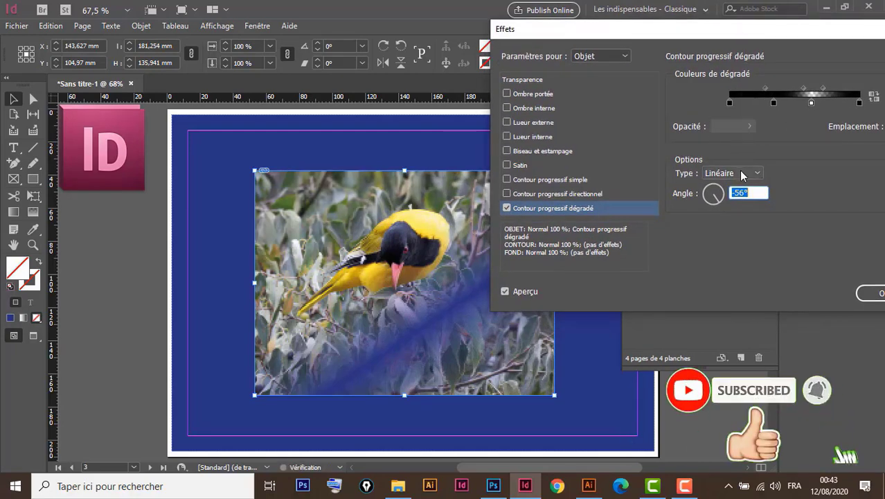
left_click_drag(774, 102, 776, 164)
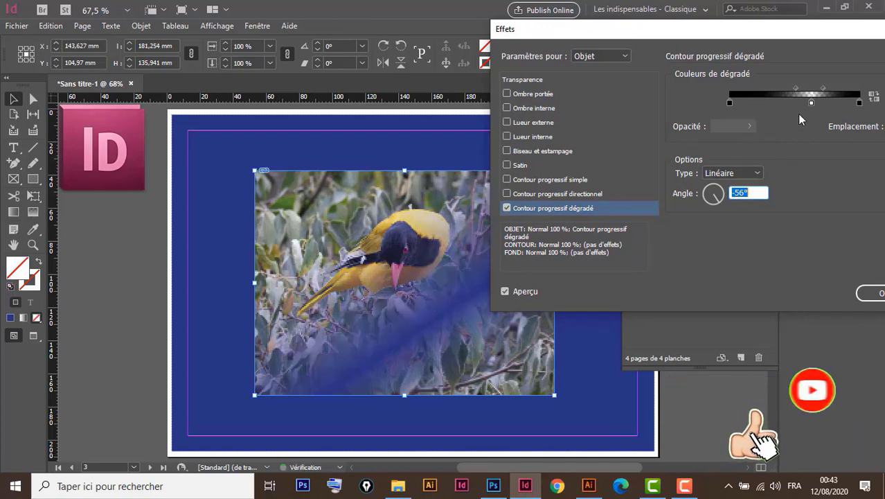
mouse_move(811, 104)
left_mouse_down()
mouse_move(762, 104)
mouse_move(835, 102)
left_mouse_up()
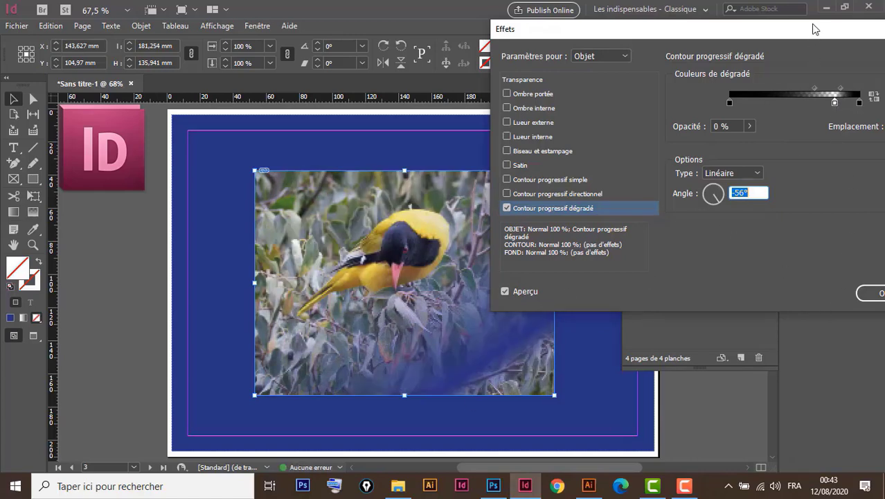
left_click_drag(815, 29, 760, 27)
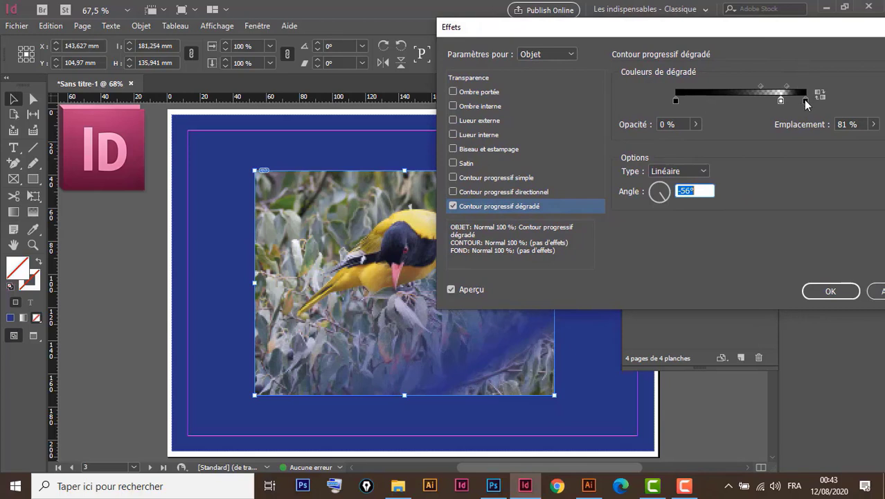
mouse_move(805, 102)
left_mouse_down()
mouse_move(780, 102)
mouse_move(805, 102)
left_mouse_up()
mouse_move(651, 38)
left_mouse_down()
mouse_move(692, 36)
mouse_move(679, 42)
left_mouse_up()
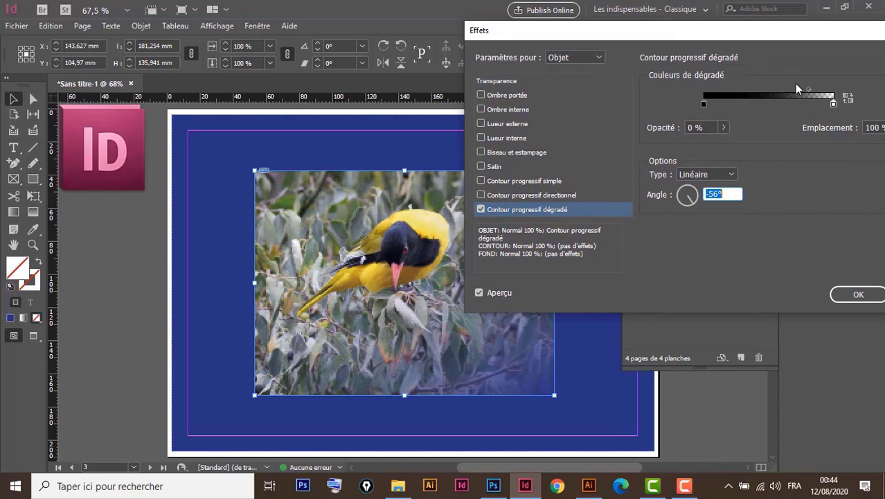
left_click_drag(807, 91, 767, 90)
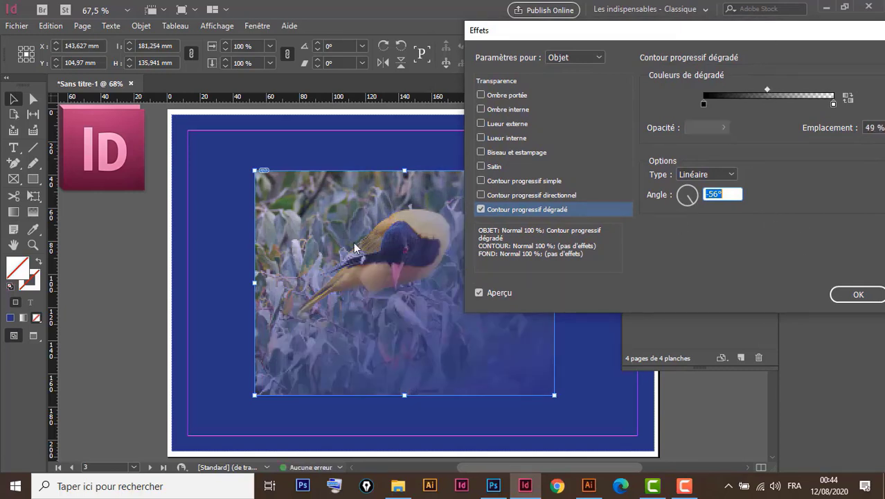
left_click_drag(767, 90, 792, 90)
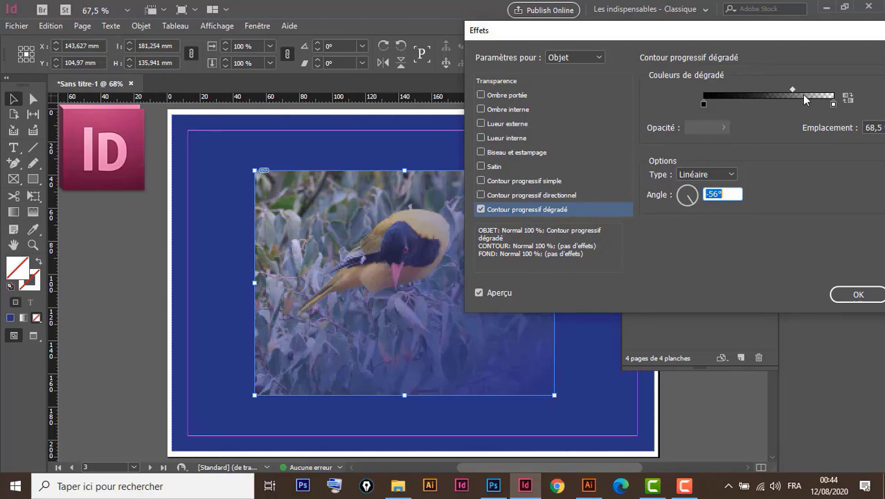
left_click(859, 294)
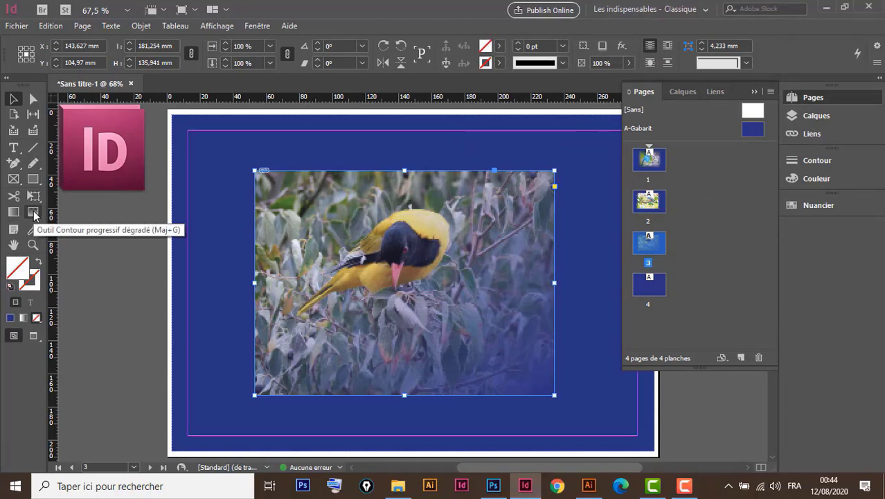
Step: Drag the Gradient Feather tool right-to-left so the photo's left side fades into blue
left_click(34, 216)
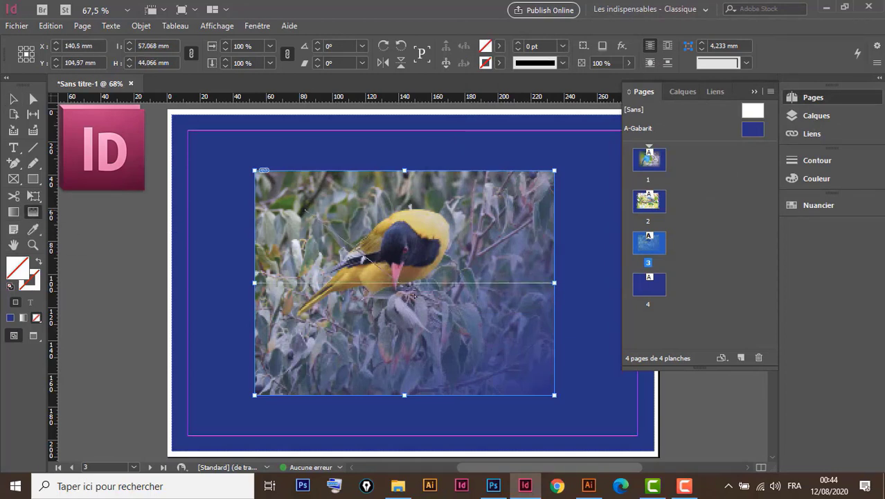
left_click_drag(366, 260, 480, 353)
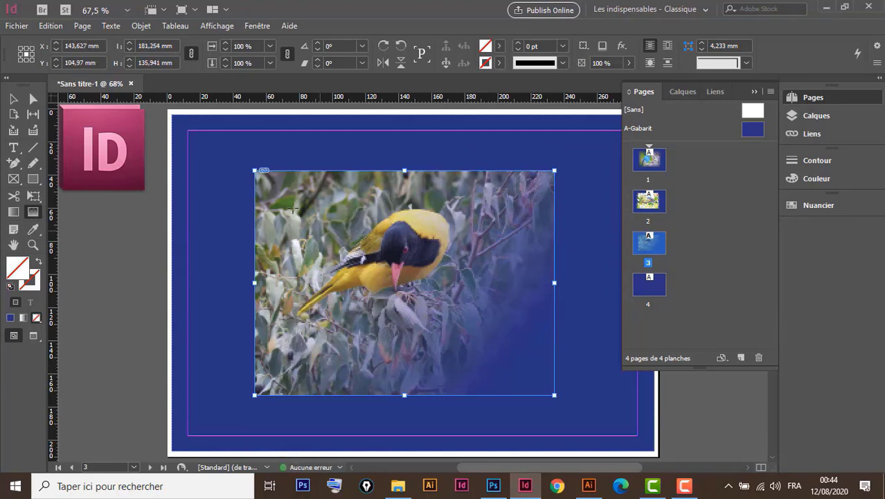
left_click_drag(361, 257, 603, 428)
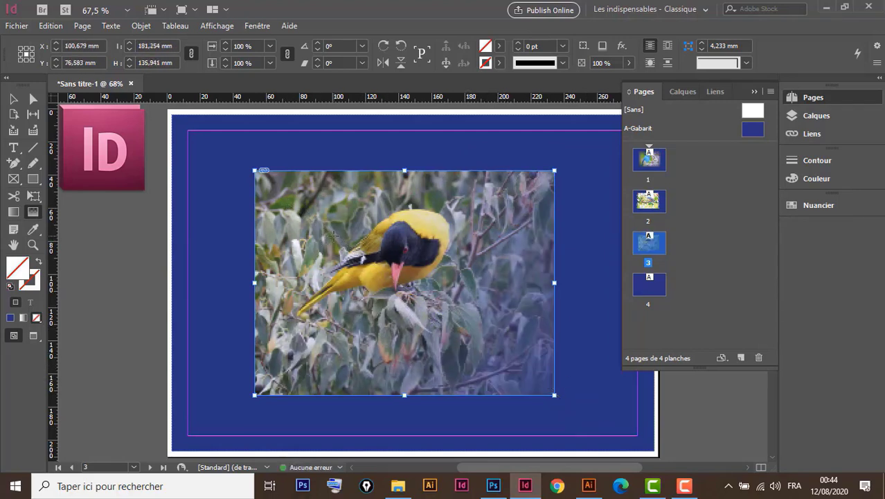
left_click_drag(334, 236, 441, 323)
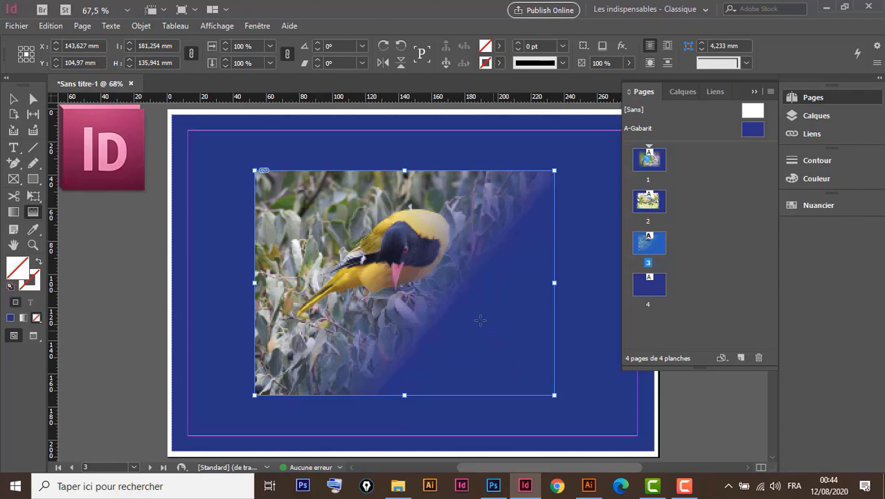
left_click_drag(273, 182, 569, 398)
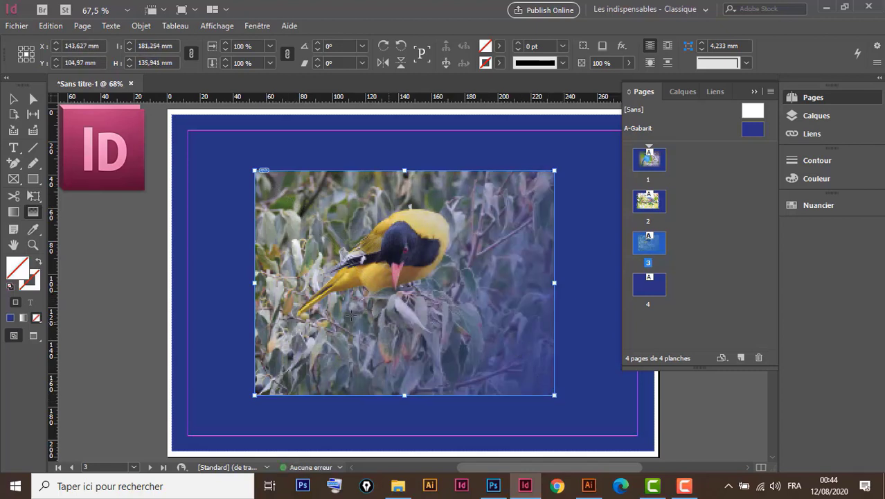
left_click_drag(383, 305, 537, 312)
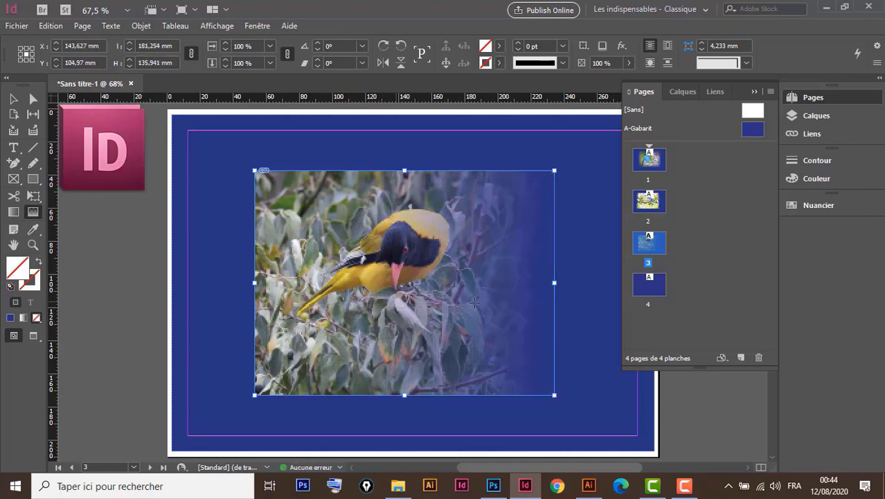
mouse_move(538, 307)
left_mouse_down()
mouse_move(266, 305)
mouse_move(277, 321)
left_mouse_up()
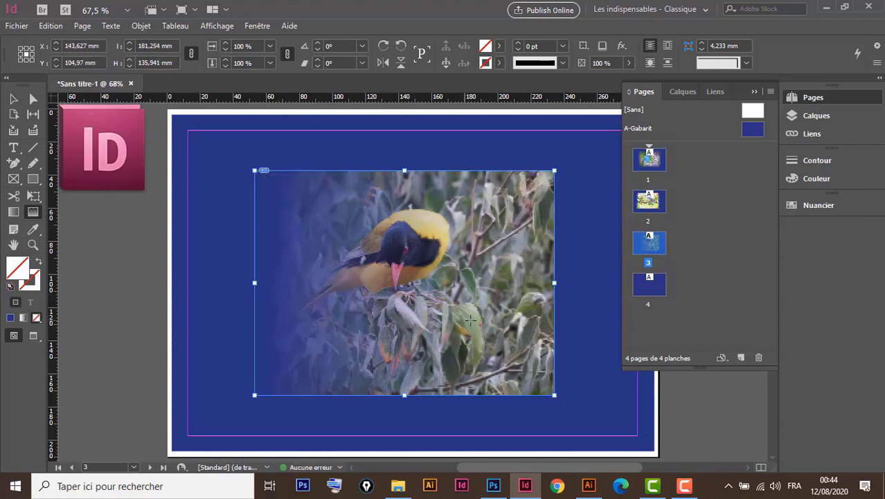
left_click(13, 100)
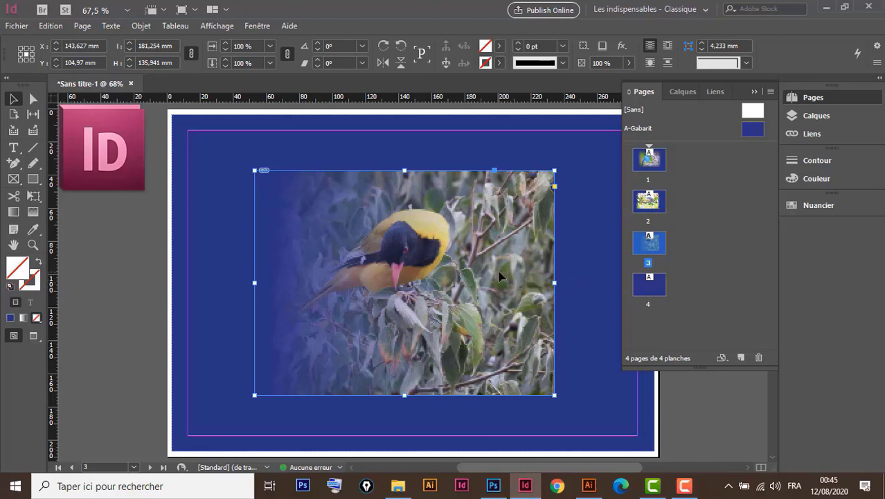
Step: Place the oiseau 1 blue bird image in a drawn frame on page 4, shifted left
double_click(649, 285)
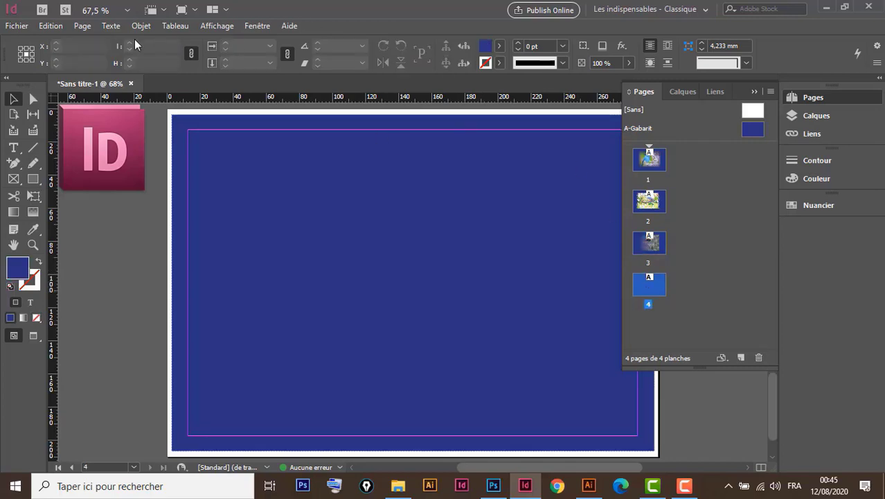
left_click(17, 26)
left_click(49, 144)
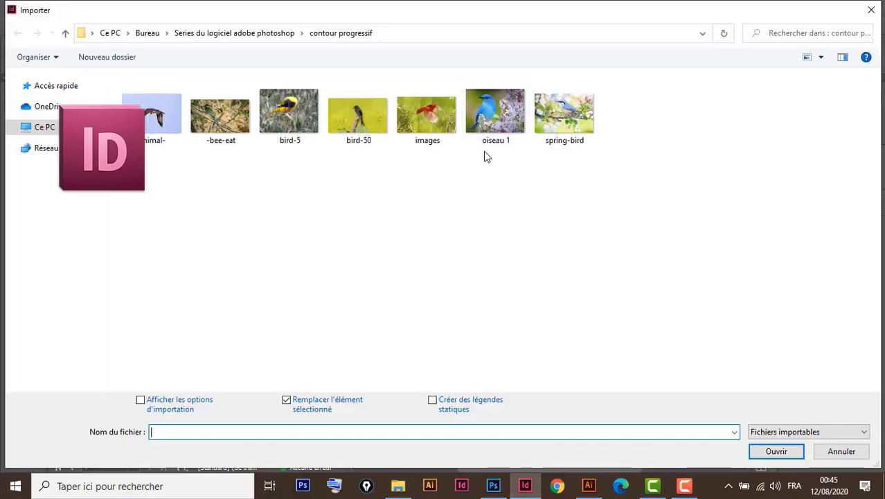
left_click(566, 118)
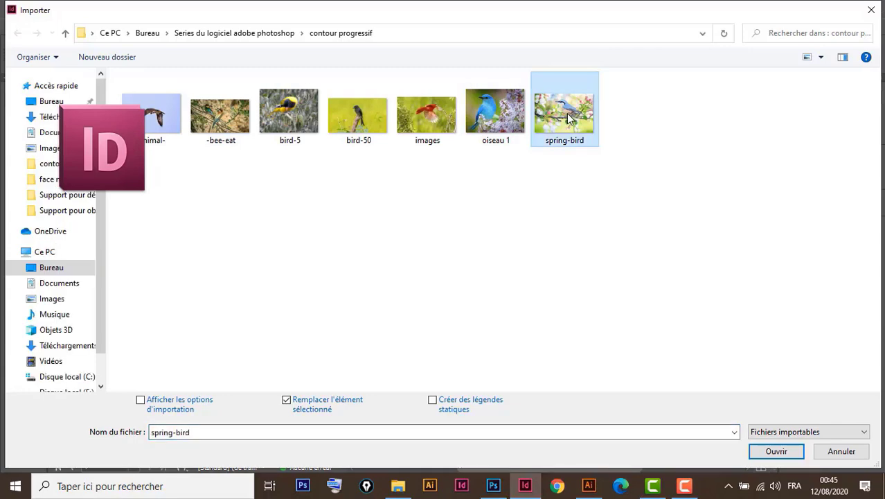
double_click(495, 111)
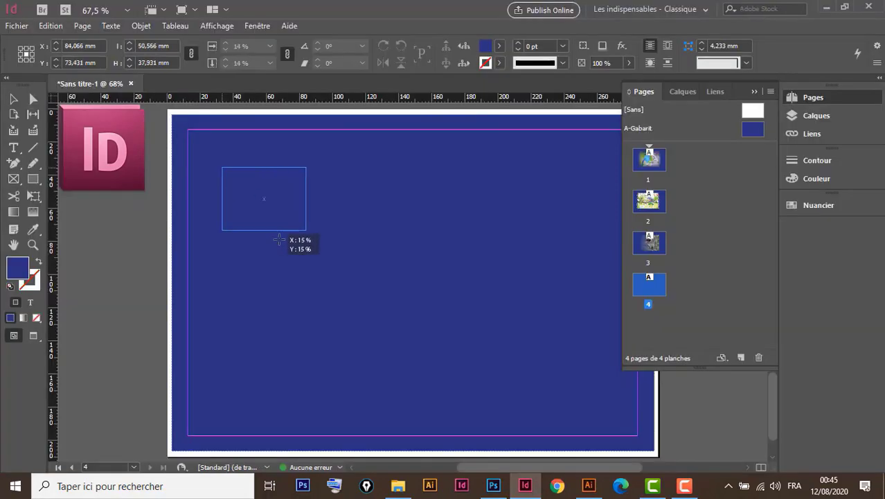
left_click_drag(279, 240, 356, 314)
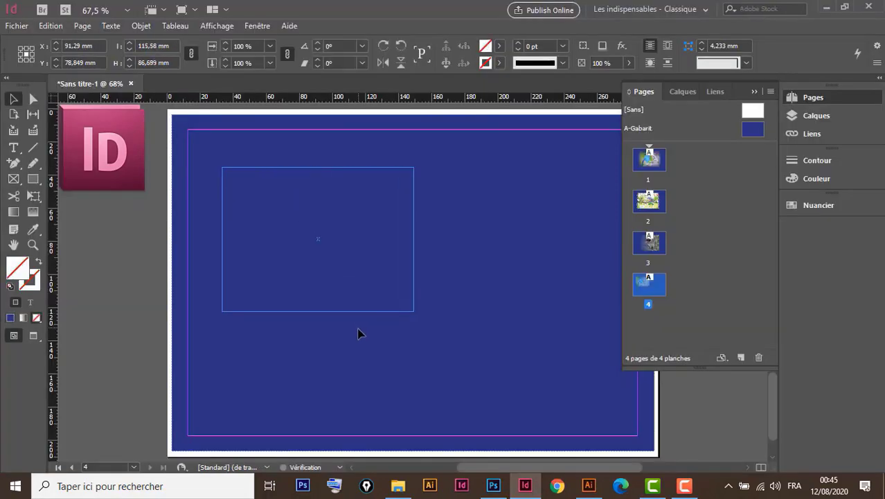
mouse_move(364, 218)
left_mouse_down()
mouse_move(330, 261)
mouse_move(337, 257)
left_mouse_up()
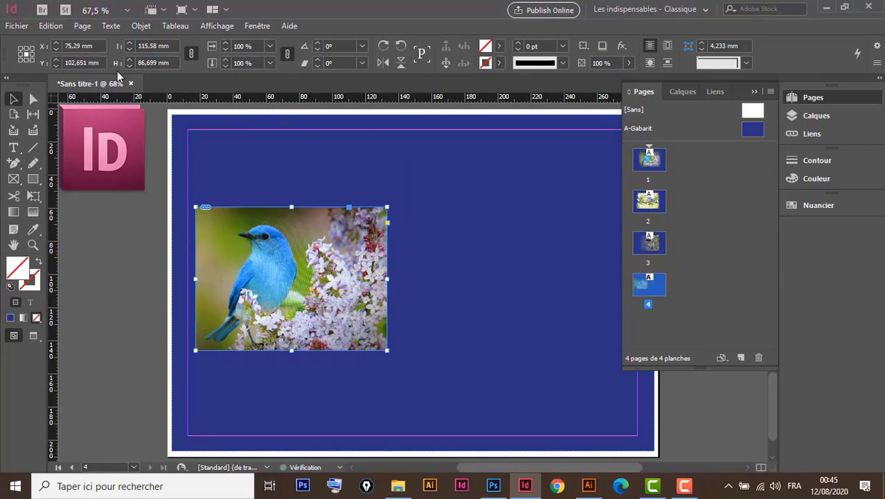
Step: Place the spring bird photo in its own frame to the right of the blue bird
left_click(18, 27)
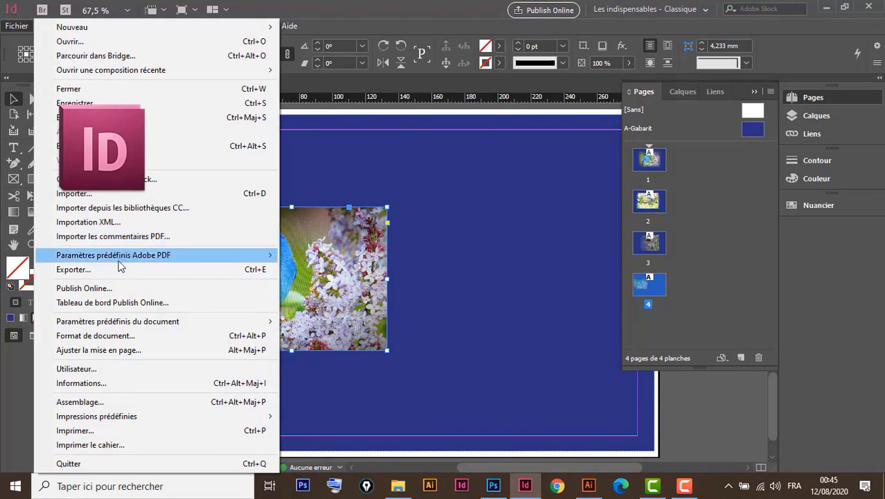
left_click(122, 195)
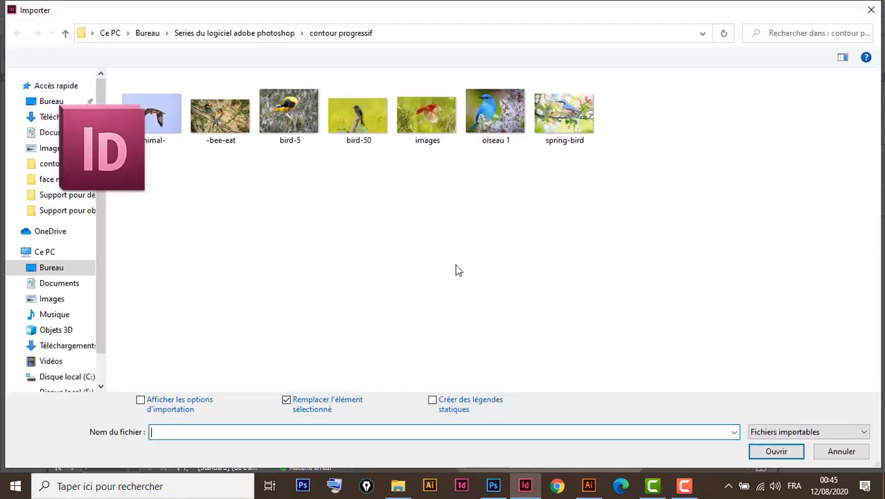
double_click(565, 116)
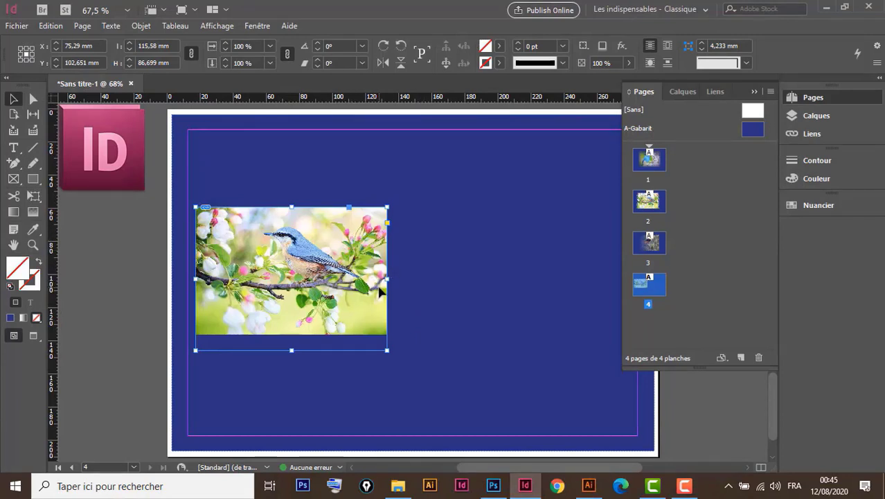
key("ctrl+z")
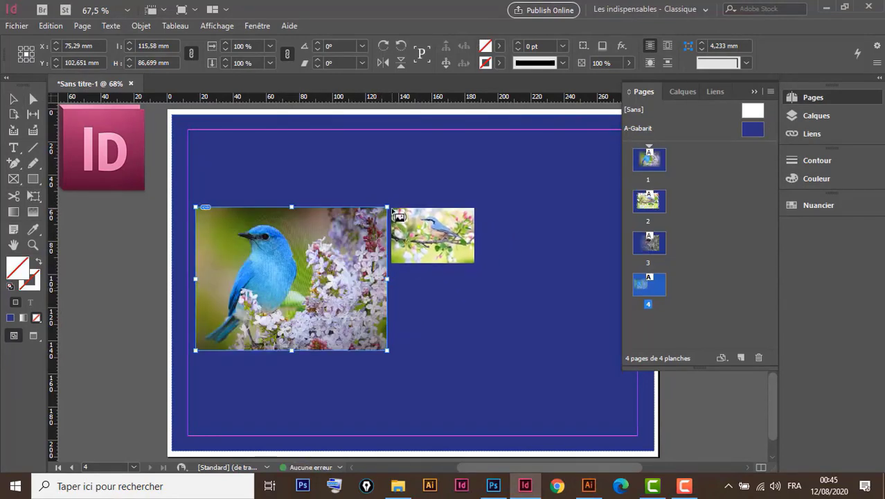
mouse_move(332, 206)
left_mouse_down()
mouse_move(452, 310)
mouse_move(546, 371)
left_mouse_up()
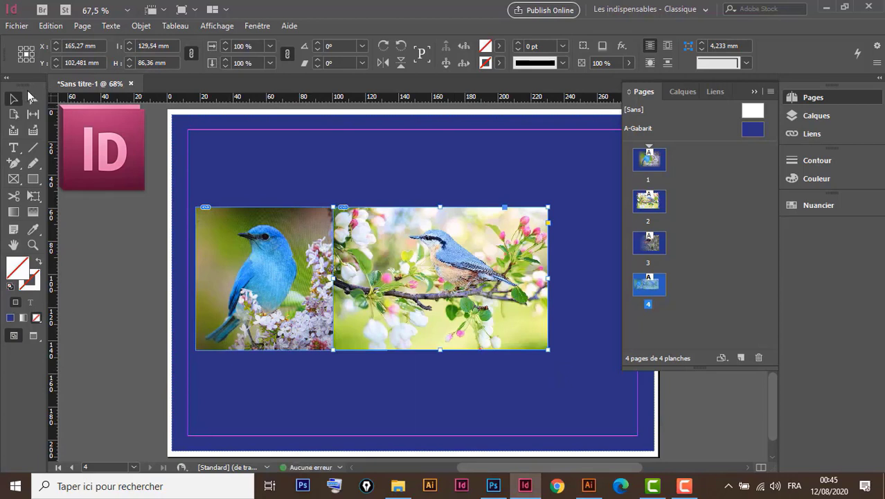
Step: Move the two bird photos toward the centre of page 4
left_click(414, 185)
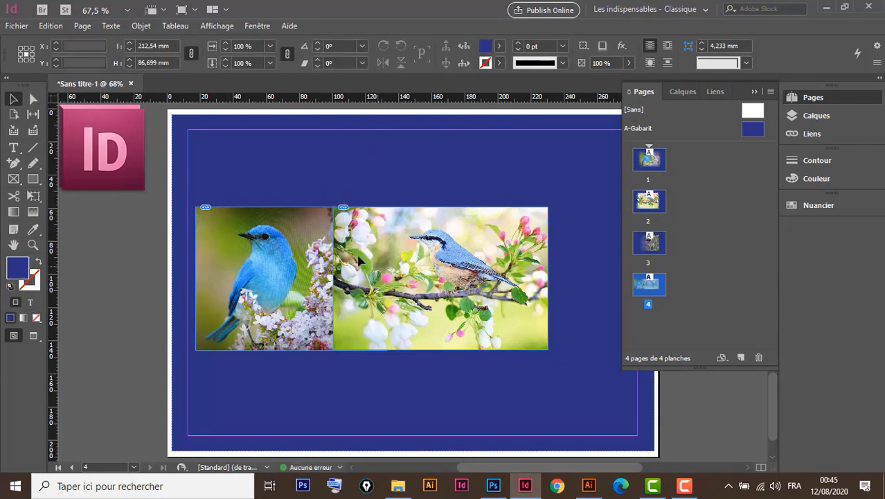
left_click_drag(381, 260, 418, 251)
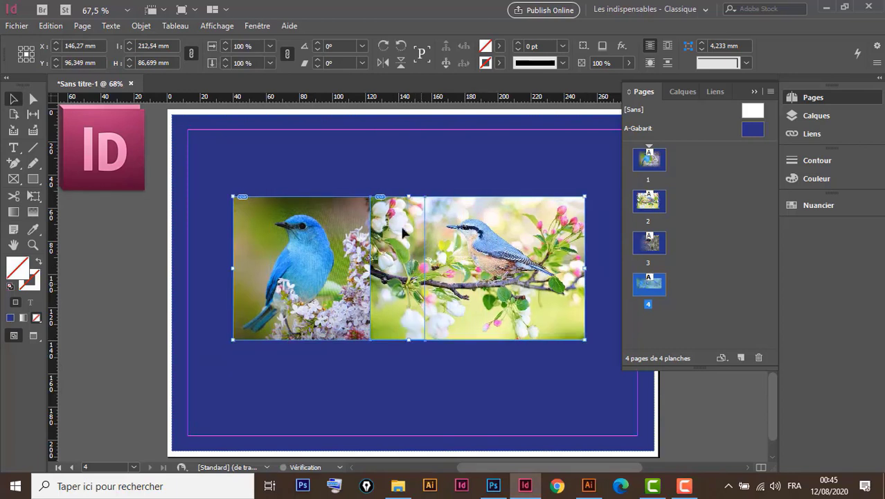
left_click(441, 165)
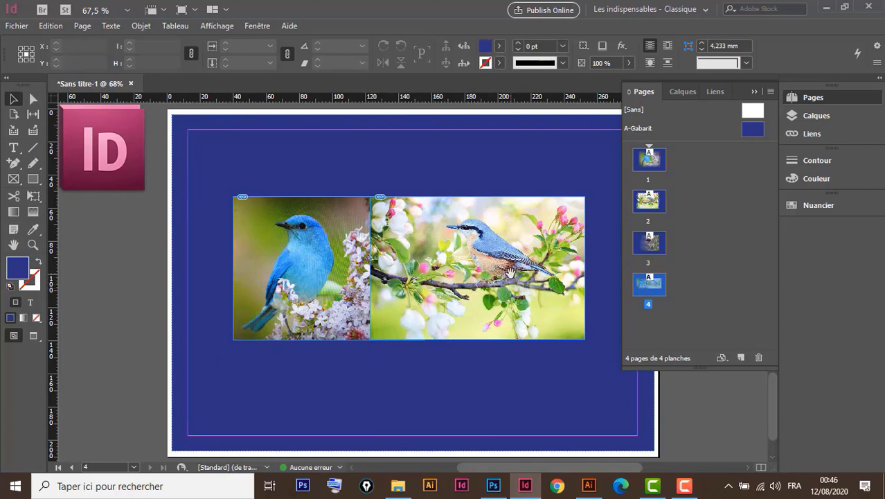
left_click_drag(511, 274, 444, 274)
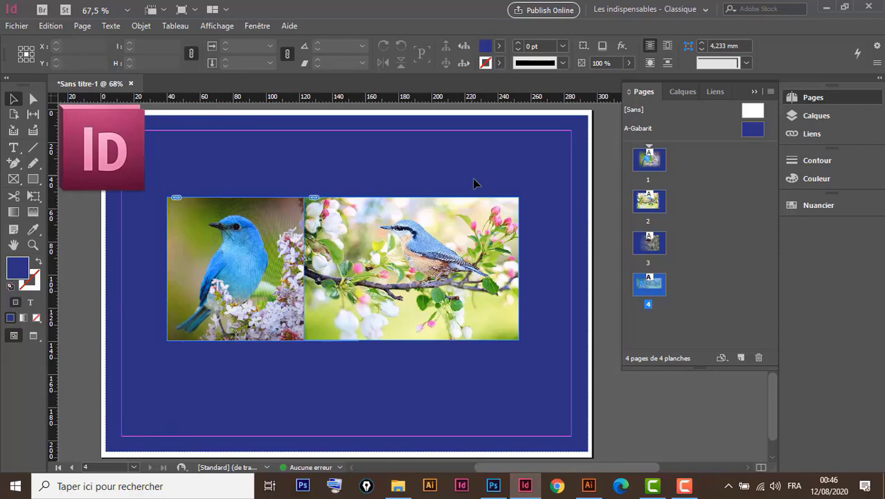
Step: Give the spring bird photo a directional feather with a left width of about 31 mm
left_click(475, 242)
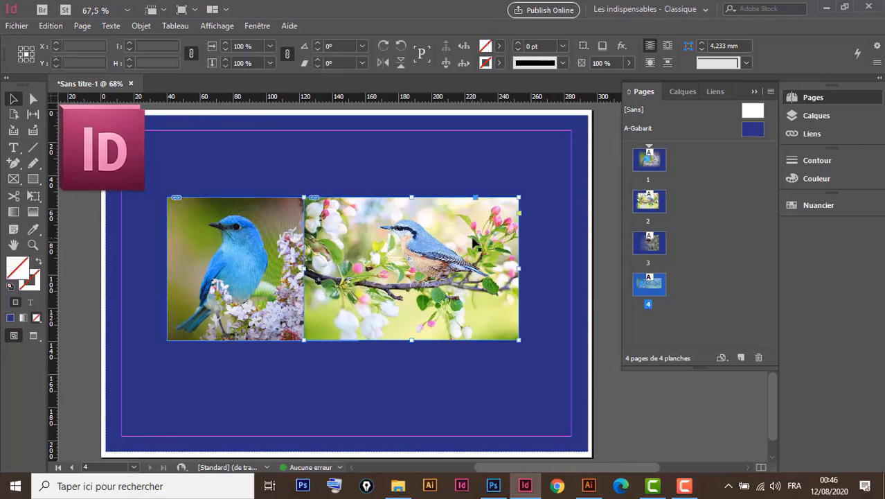
left_click(621, 45)
left_click(712, 166)
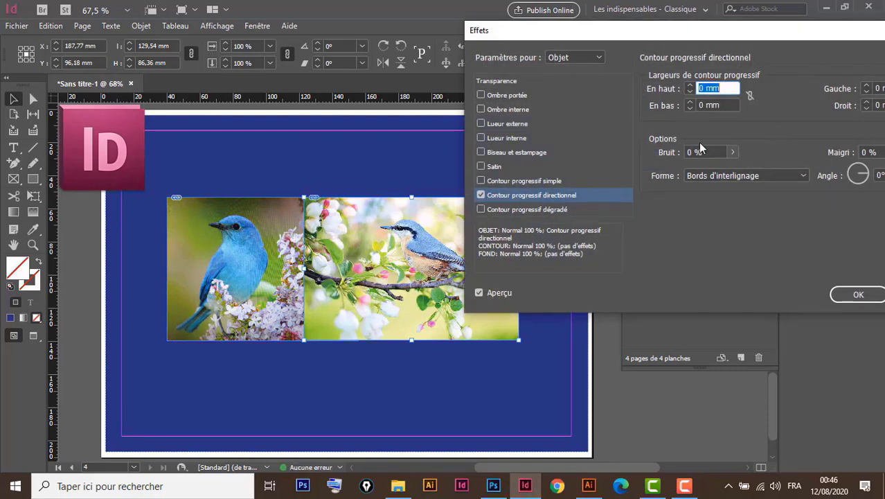
left_click_drag(721, 34, 688, 34)
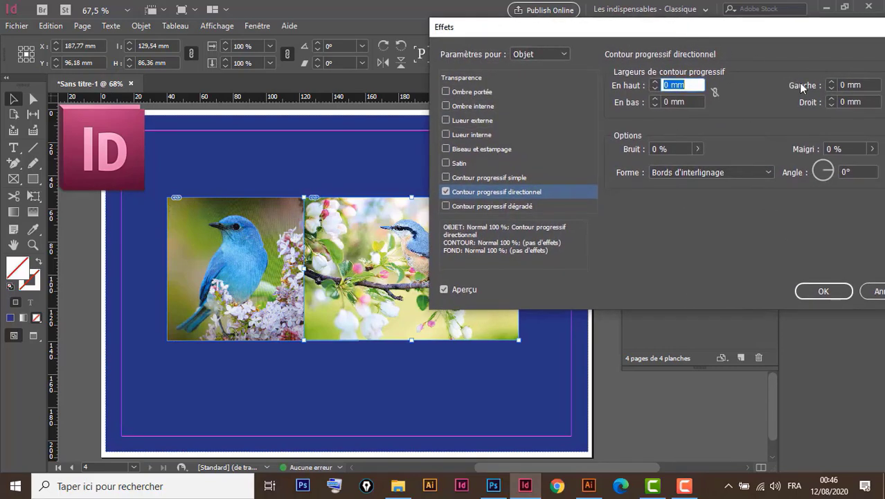
left_click(830, 81)
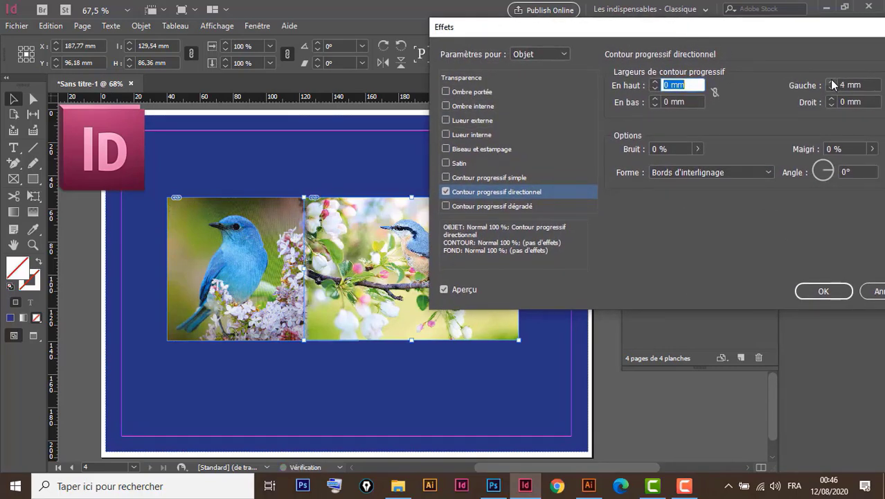
left_click(831, 82)
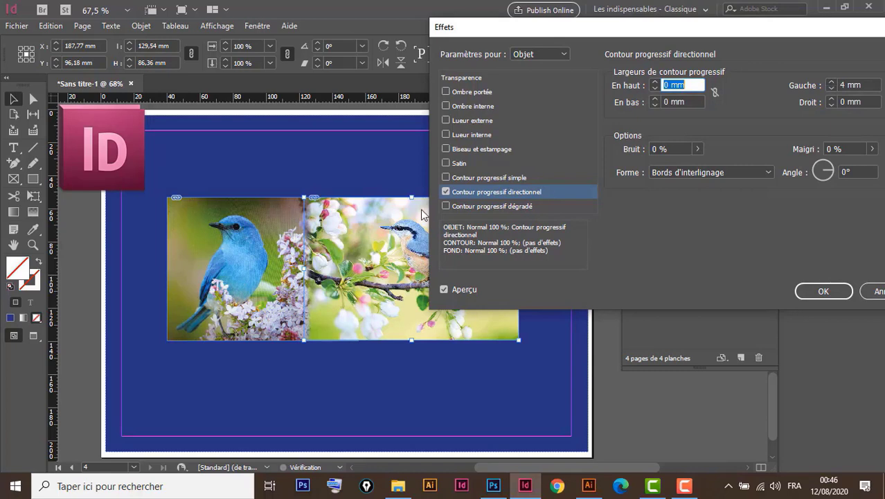
left_click(831, 82)
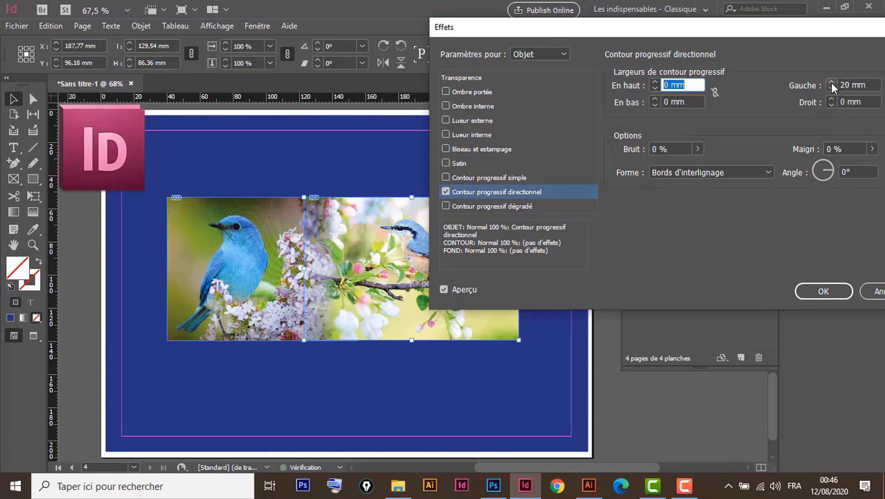
left_click(831, 82)
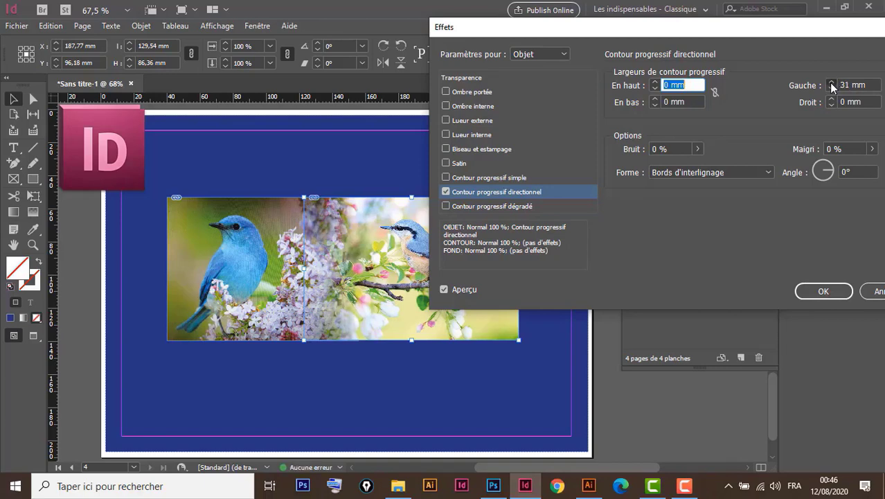
left_click(831, 82)
left_click(835, 294)
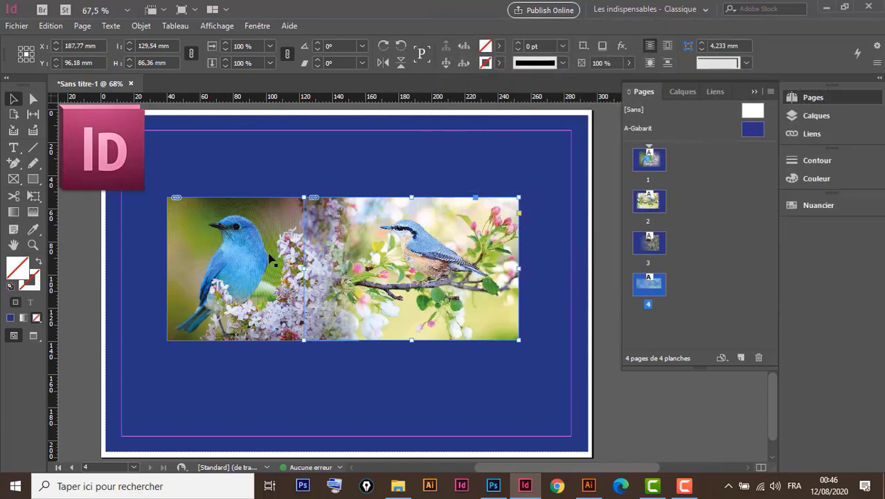
left_click(273, 220)
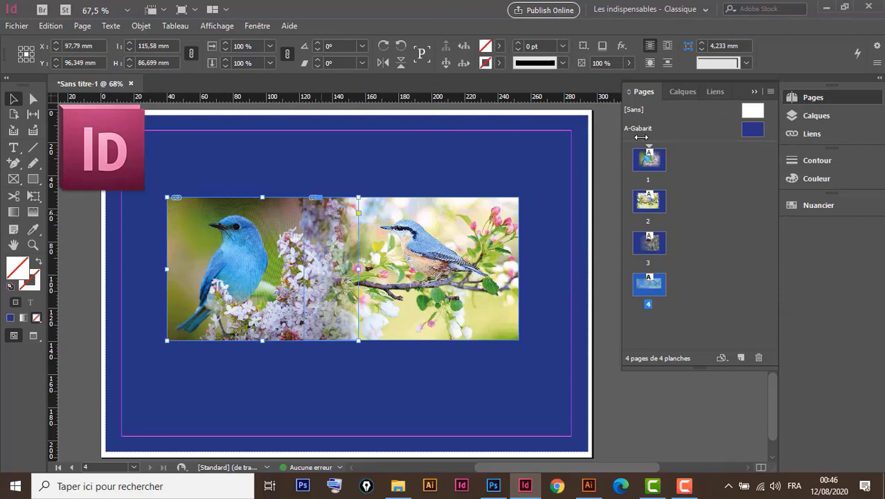
Step: Apply a 20 mm right-edge directional feather to the blue bird photo, then deselect it
left_click(622, 46)
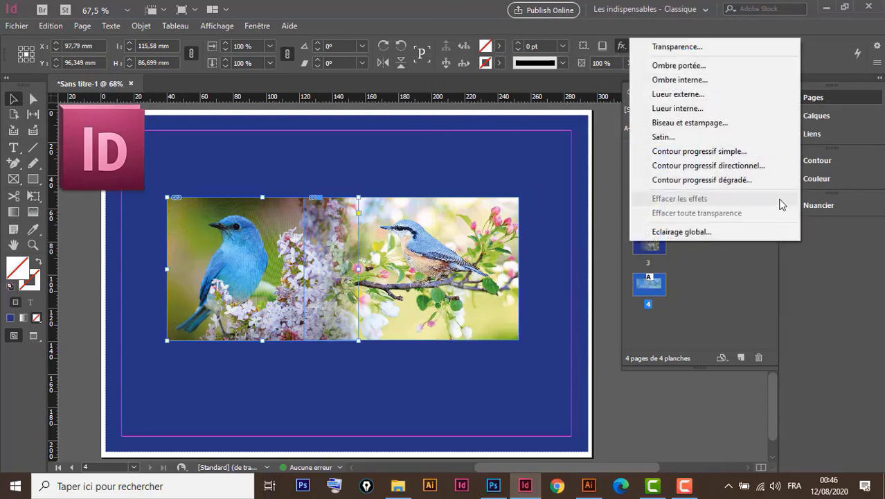
left_click(734, 165)
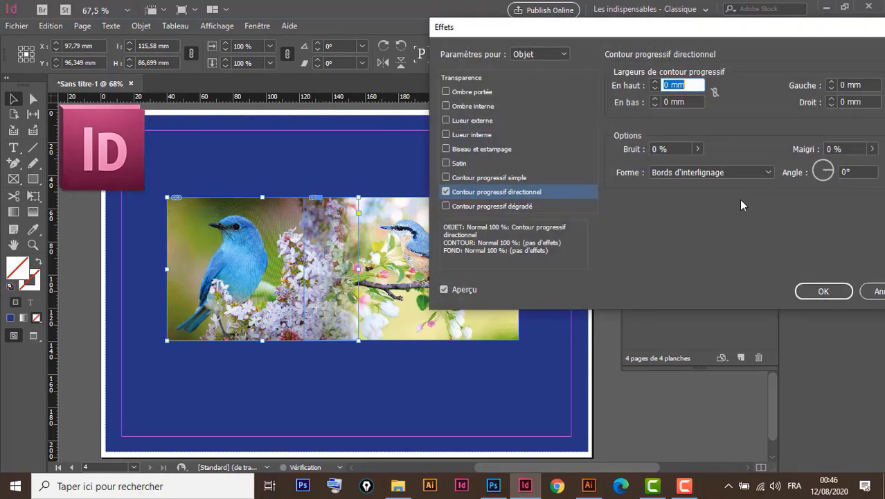
left_click(832, 99)
left_click(832, 99)
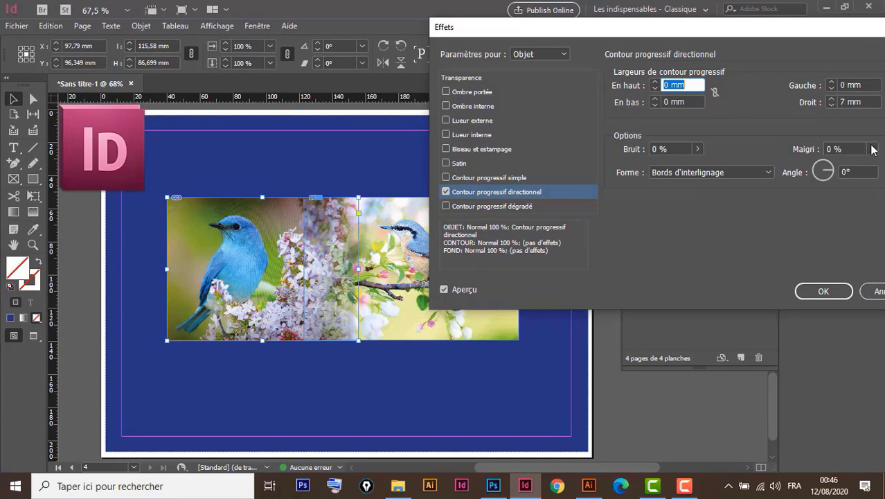
left_click(831, 99)
left_click(831, 99)
left_click(832, 99)
left_click(831, 99)
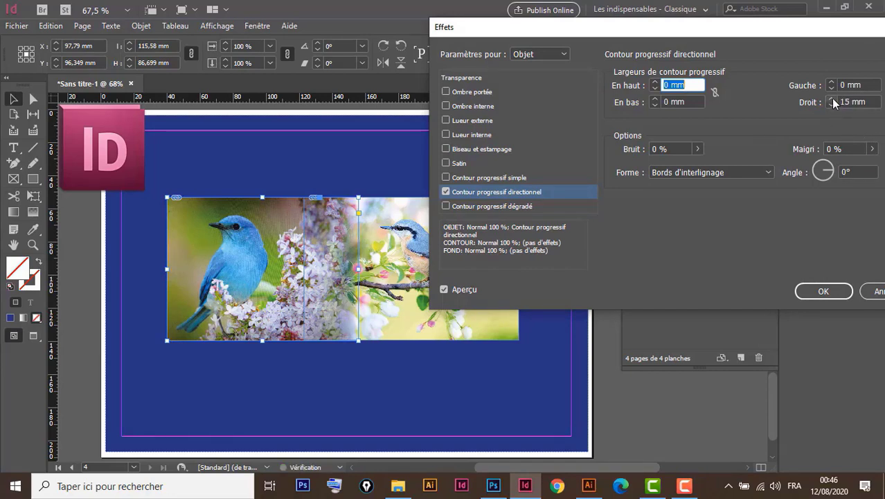
double_click(831, 99)
double_click(829, 99)
left_click(828, 99)
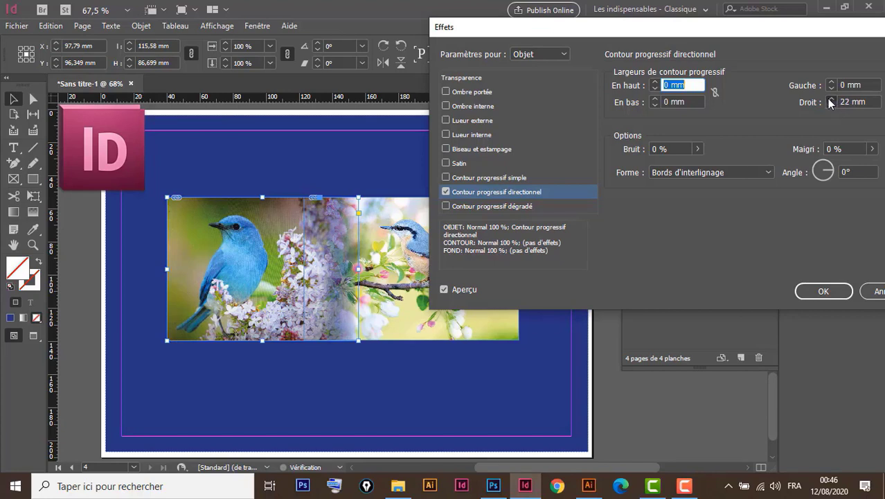
double_click(828, 99)
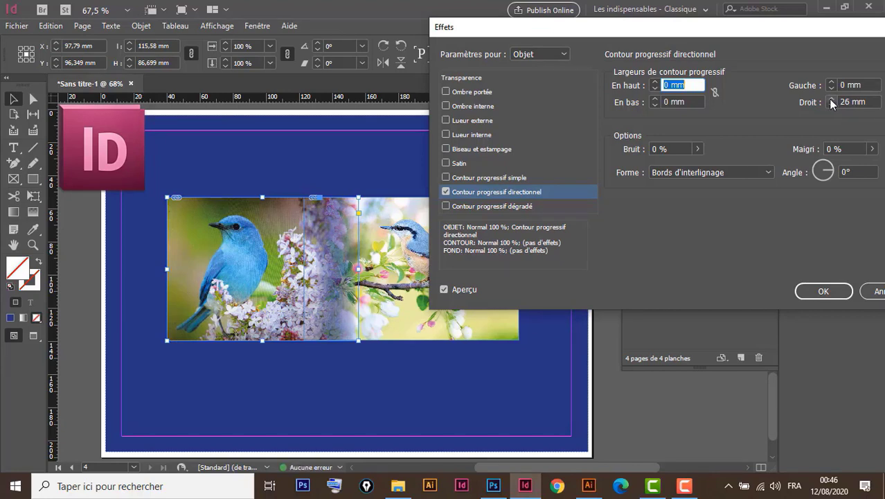
double_click(831, 104)
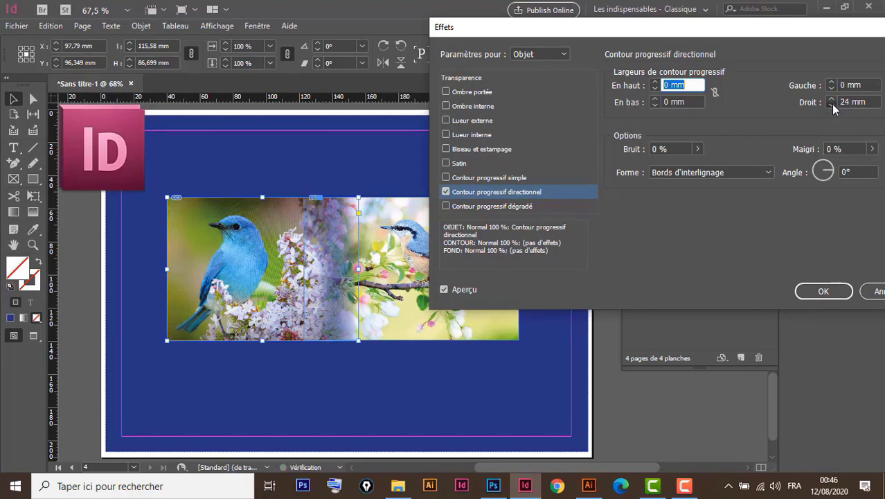
double_click(831, 104)
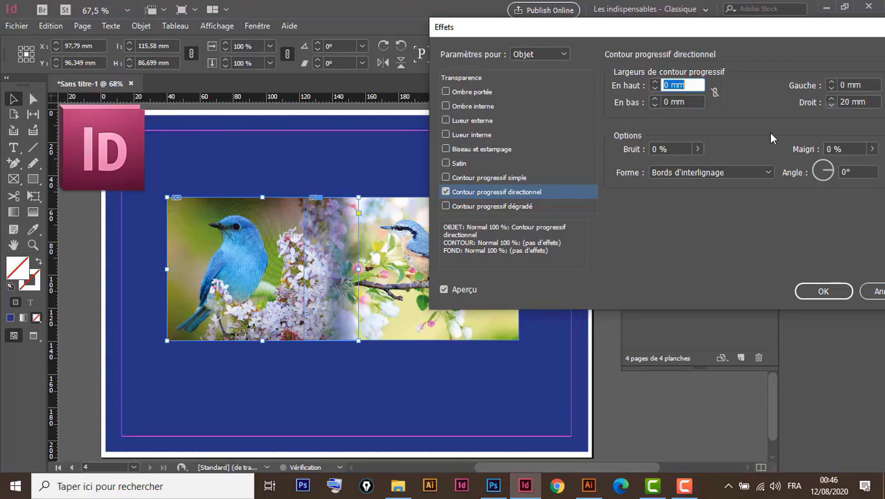
left_click(800, 291)
left_click(287, 164)
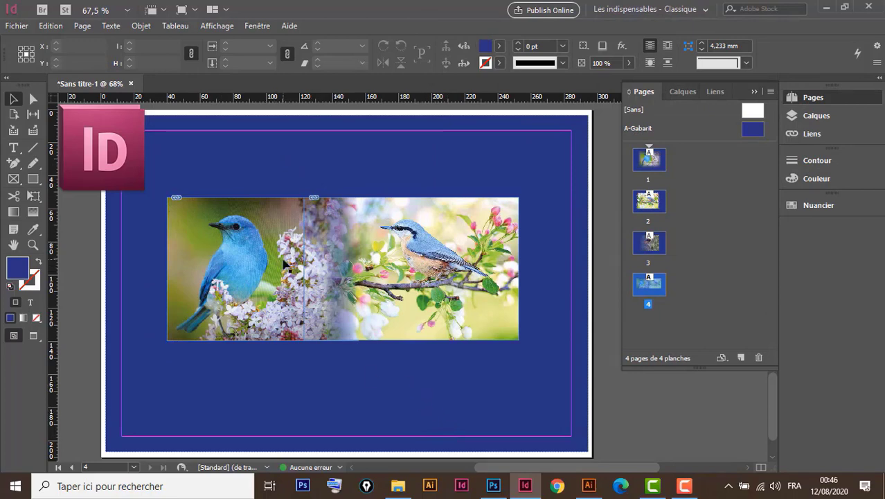
Step: Turn on Hide Frame Edges under View > Extras
left_click(216, 26)
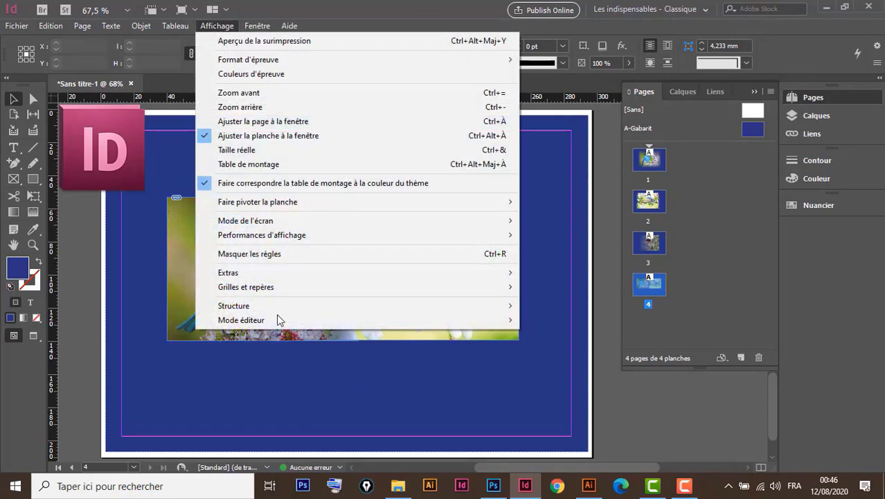
mouse_move(228, 272)
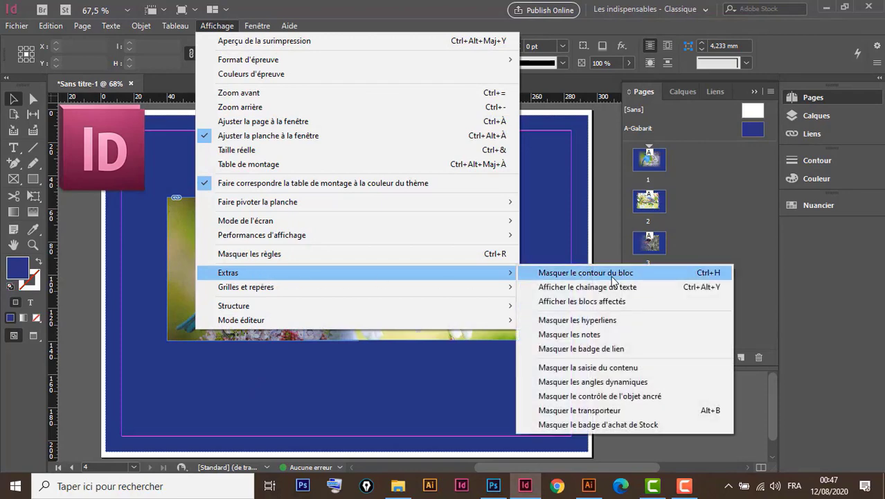
left_click(613, 274)
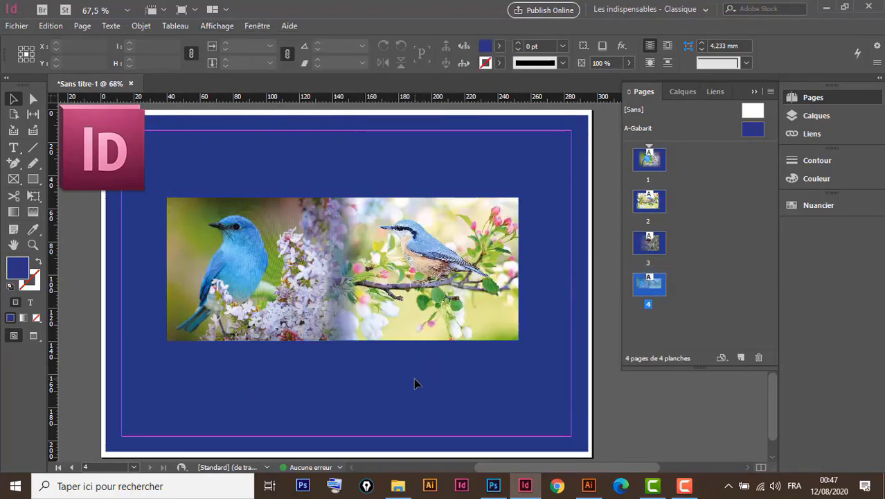